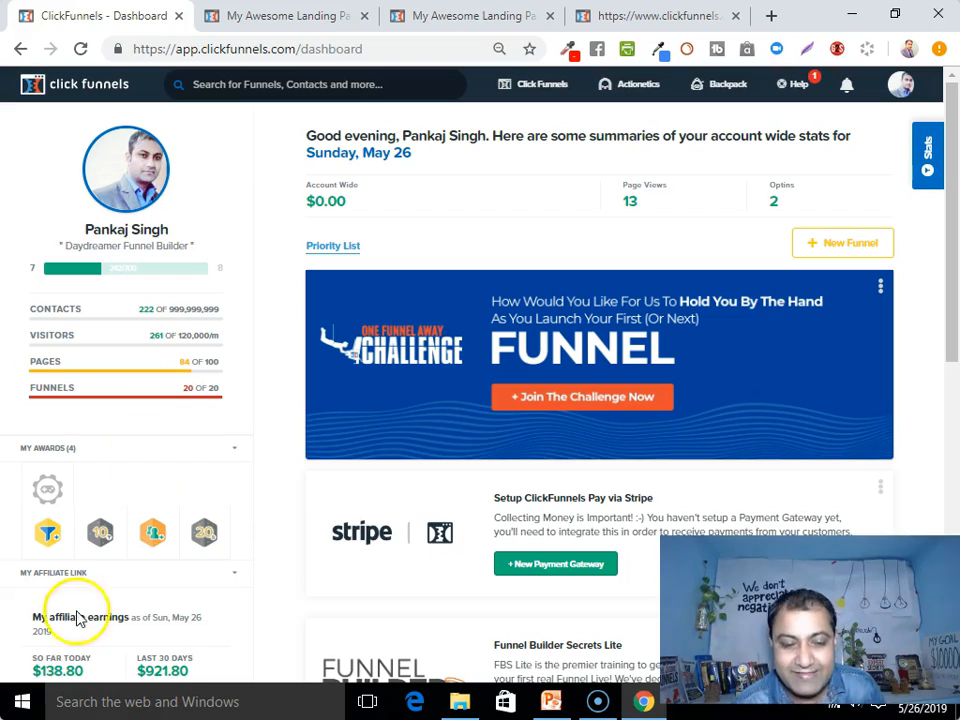
Open the Landingpage funnel from the Funnels list to see its Optin step overview
{"action": "mouse_move", "coordinate": [535, 93]}
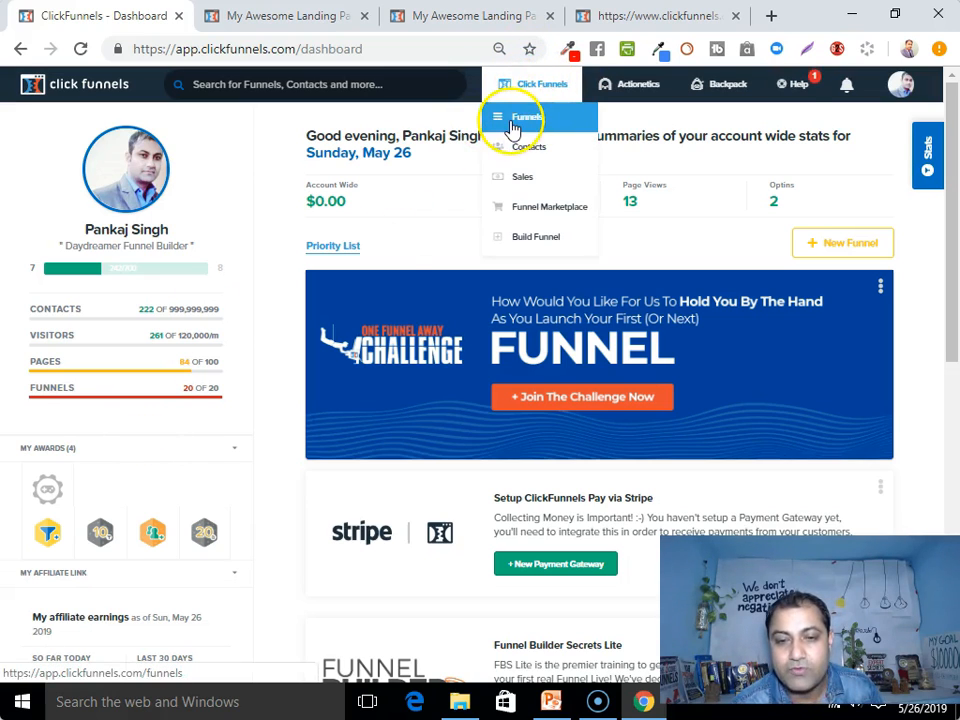
{"action": "left_click", "coordinate": [520, 124]}
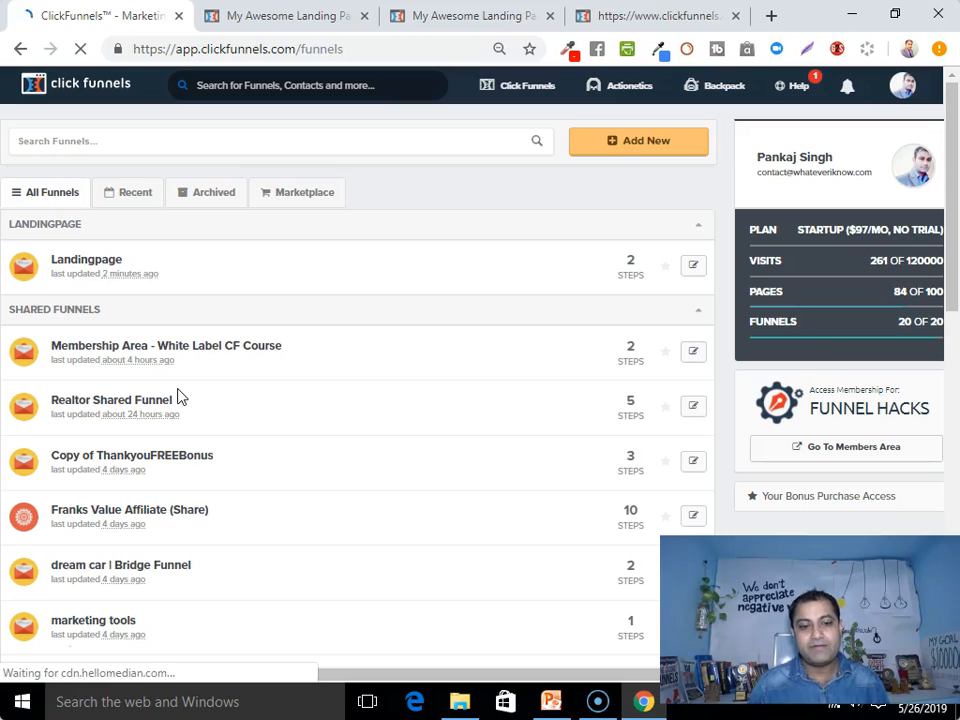
{"action": "left_click", "coordinate": [116, 264]}
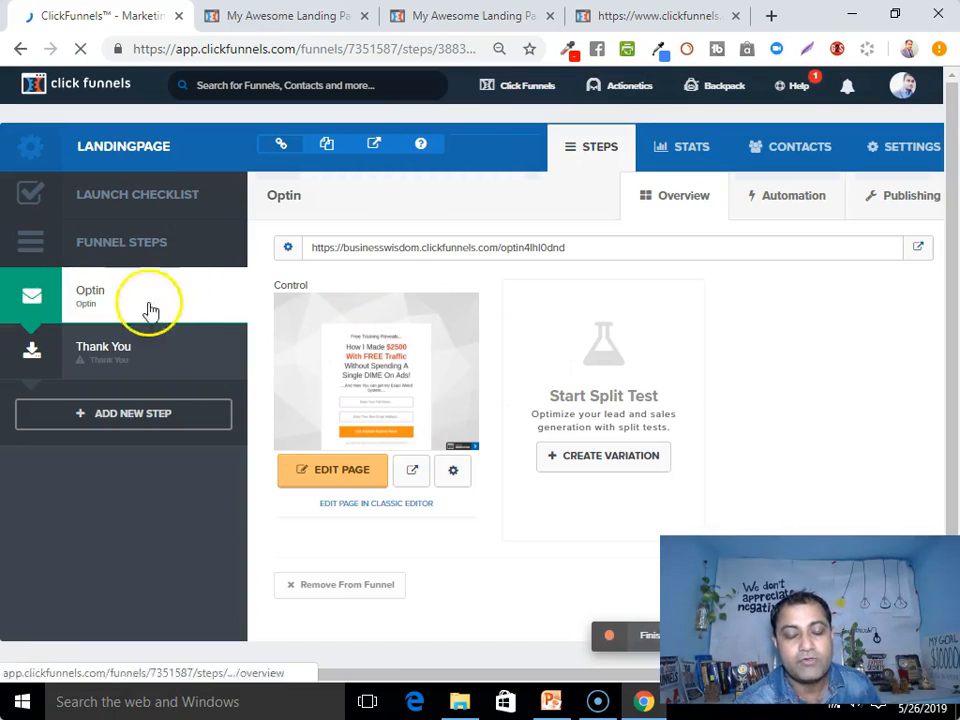
Preview the live Optin page in a new tab, then open the funnel's Thank You step
{"action": "left_click", "coordinate": [414, 477]}
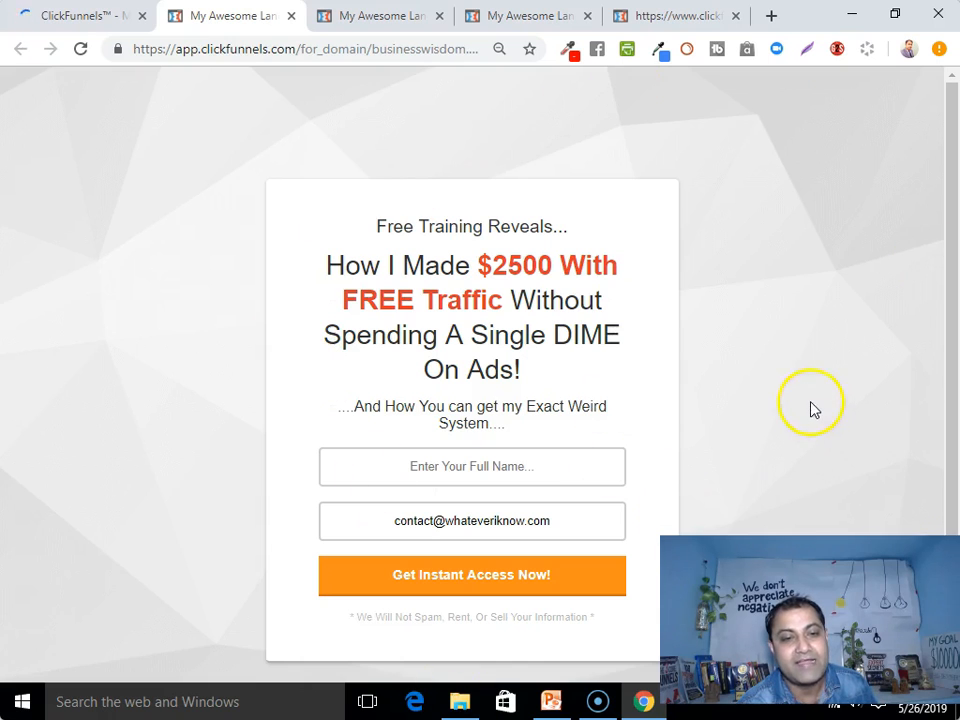
{"action": "left_click", "coordinate": [85, 16]}
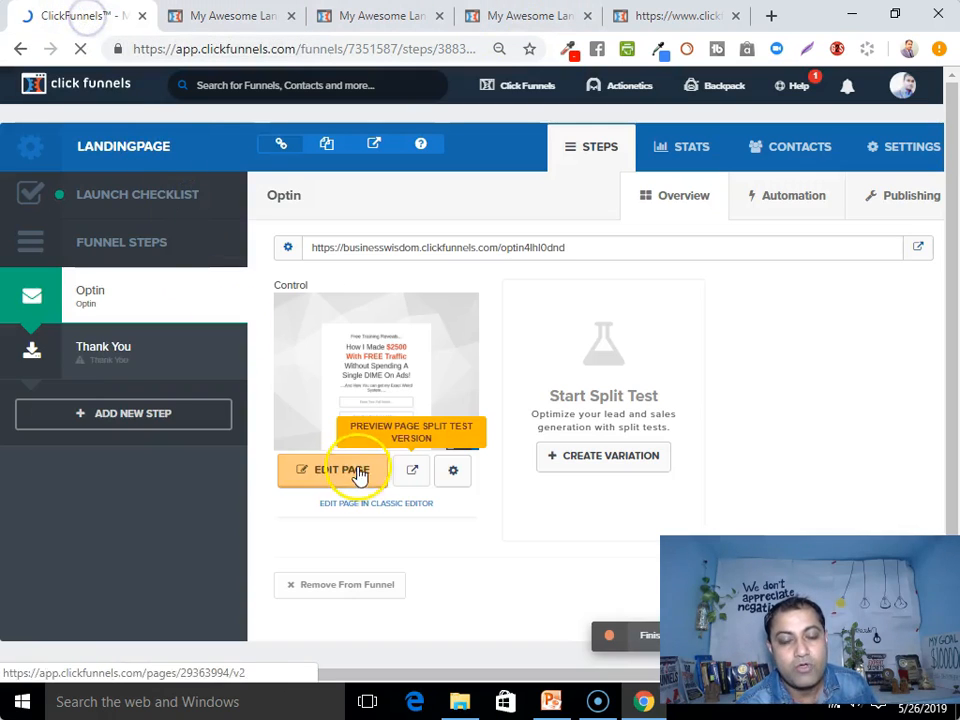
{"action": "left_click", "coordinate": [113, 348]}
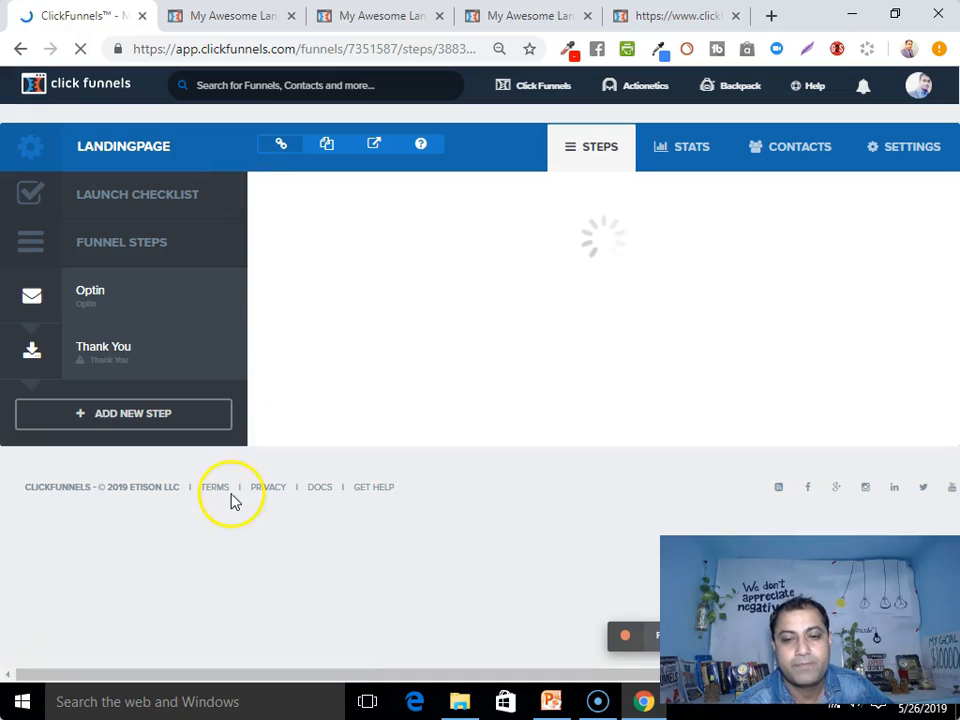
Show the Thank You Templates gallery and browse it down to the 'Thanks! Grab your Video' design
{"action": "left_click", "coordinate": [92, 352]}
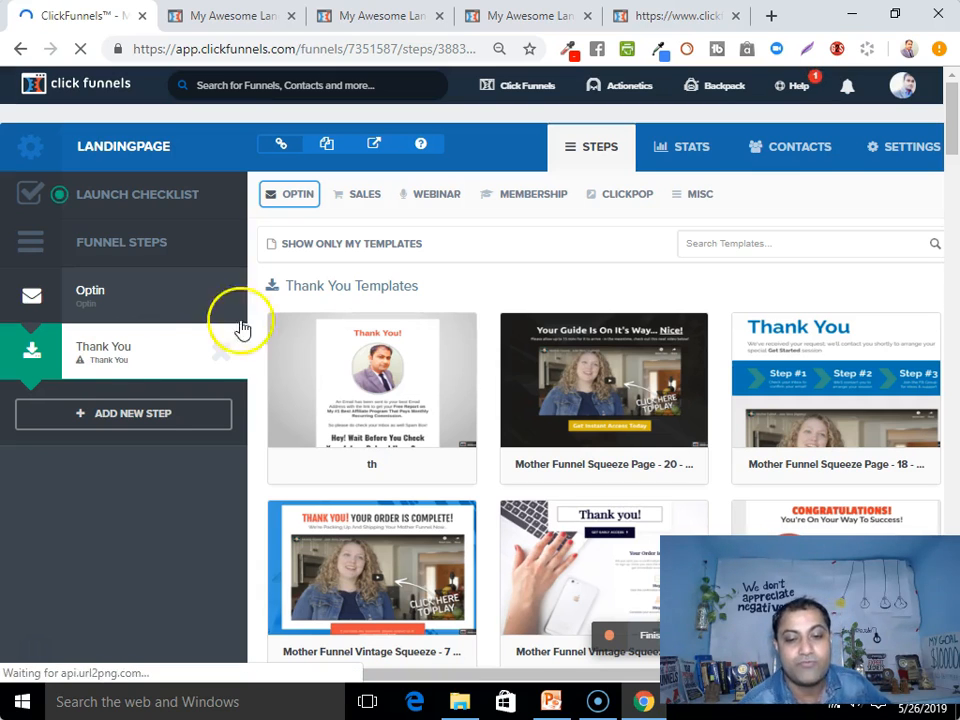
{"action": "scroll", "coordinate": [514, 336], "scroll_direction": "down", "scroll_amount": 2}
{"action": "scroll", "coordinate": [524, 445], "scroll_direction": "down", "scroll_amount": 3}
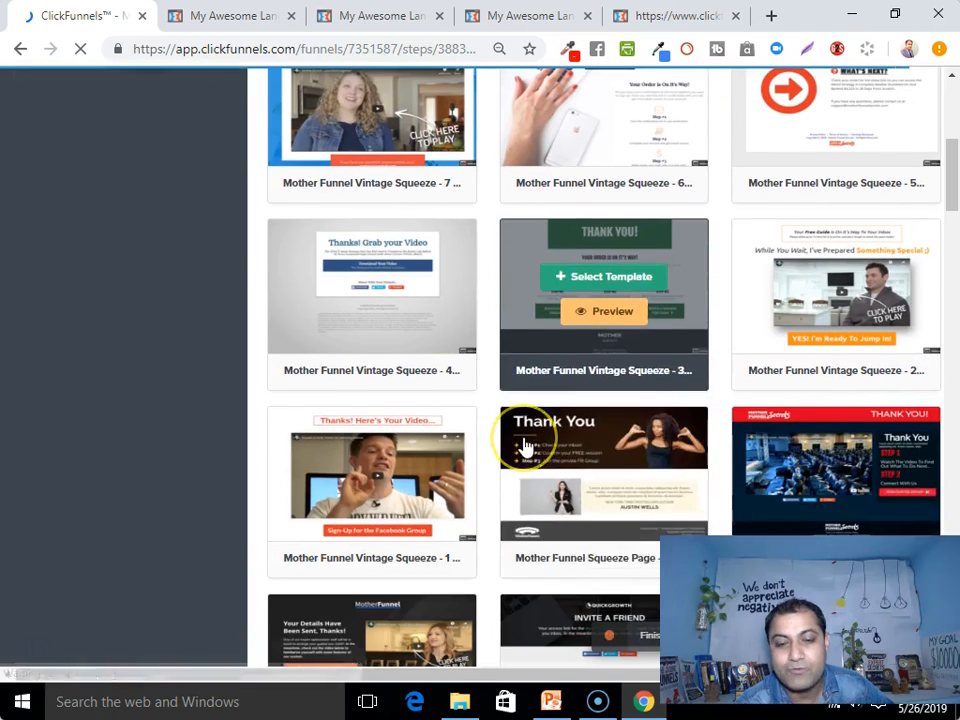
{"action": "scroll", "coordinate": [471, 491], "scroll_direction": "down", "scroll_amount": 5}
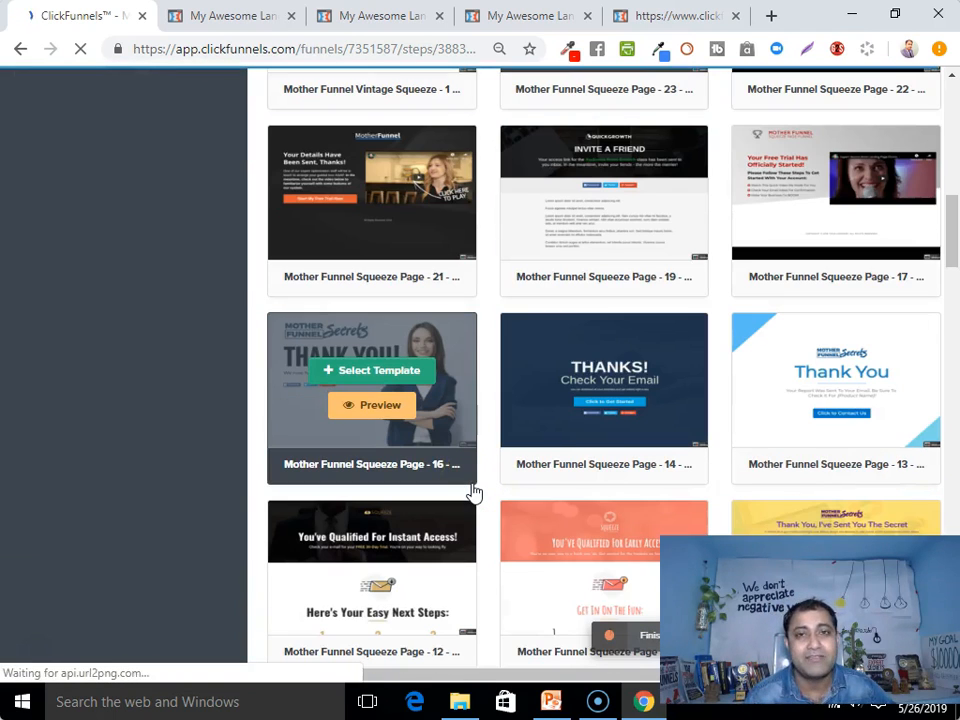
{"action": "scroll", "coordinate": [688, 362], "scroll_direction": "up", "scroll_amount": 1}
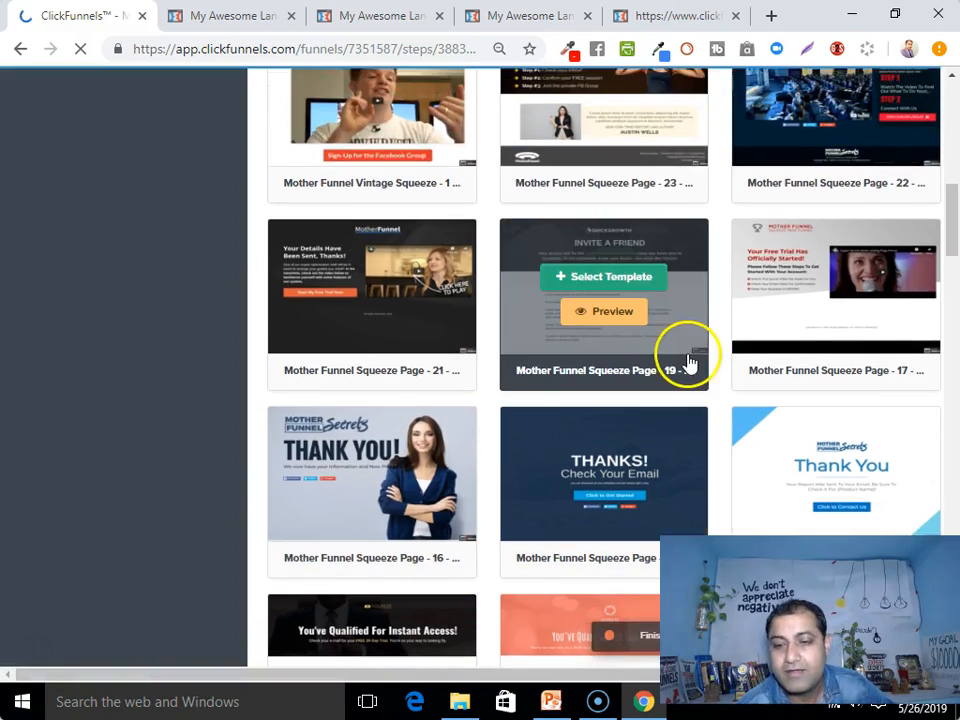
{"action": "scroll", "coordinate": [688, 362], "scroll_direction": "down", "scroll_amount": 2}
{"action": "scroll", "coordinate": [470, 410], "scroll_direction": "down", "scroll_amount": 3}
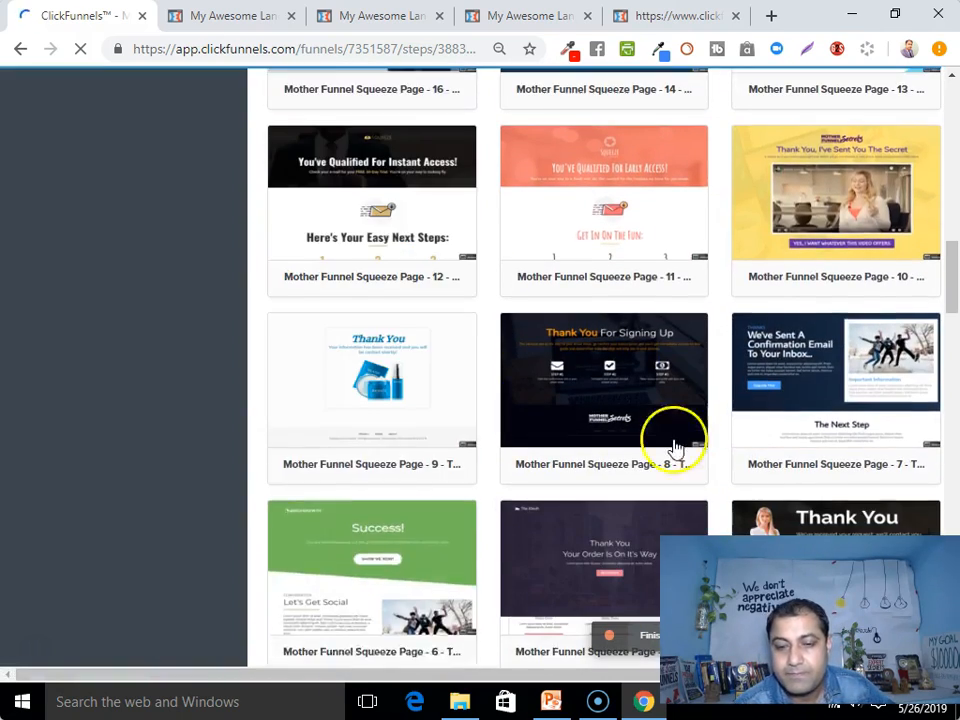
{"action": "scroll", "coordinate": [625, 465], "scroll_direction": "down", "scroll_amount": 5}
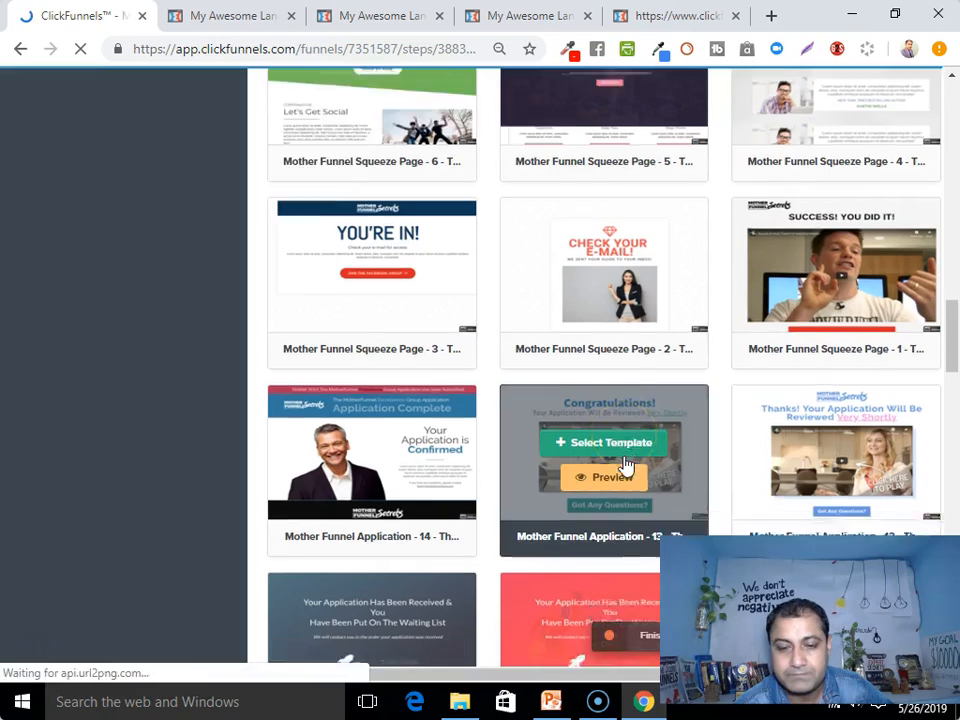
{"action": "scroll", "coordinate": [625, 465], "scroll_direction": "down", "scroll_amount": 8}
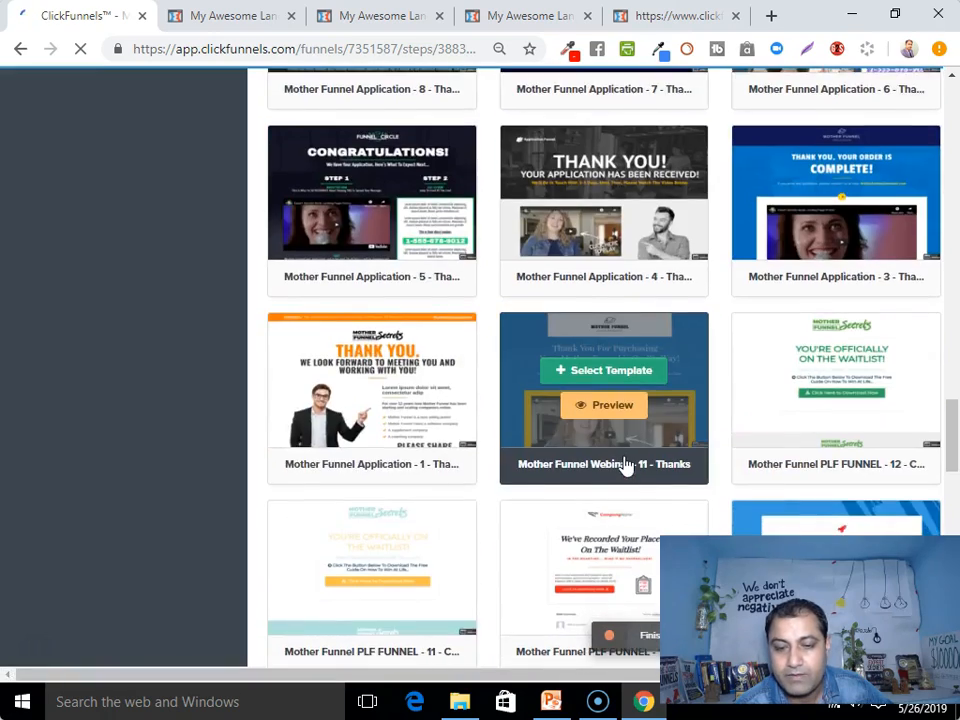
{"action": "scroll", "coordinate": [625, 465], "scroll_direction": "down", "scroll_amount": 3}
{"action": "scroll", "coordinate": [625, 465], "scroll_direction": "down", "scroll_amount": 4}
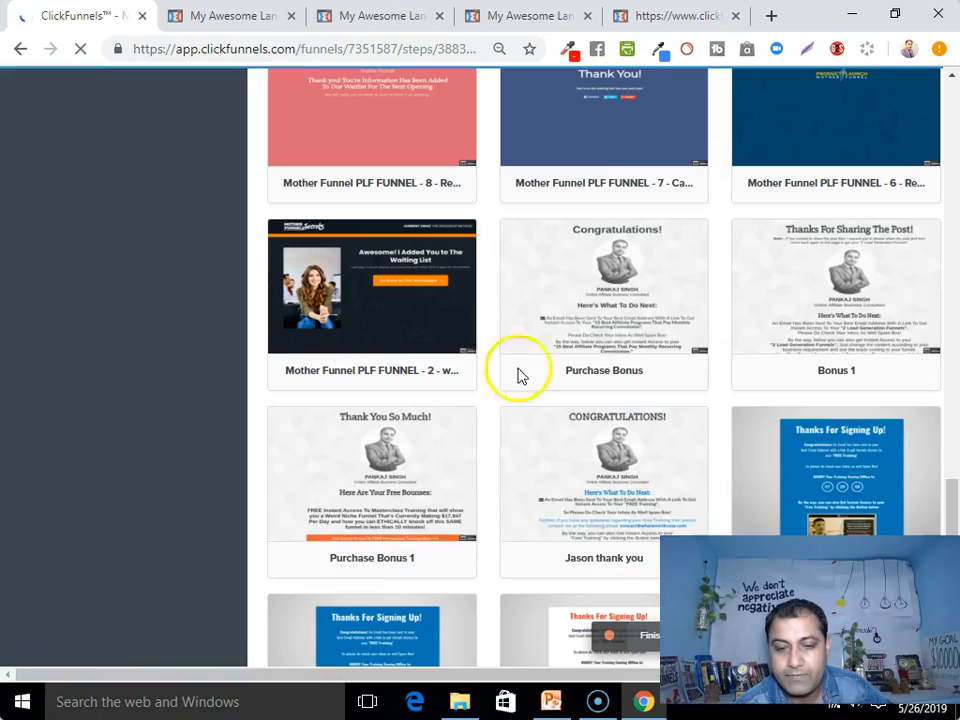
{"action": "scroll", "coordinate": [536, 349], "scroll_direction": "up", "scroll_amount": 3}
{"action": "scroll", "coordinate": [538, 369], "scroll_direction": "up", "scroll_amount": 20}
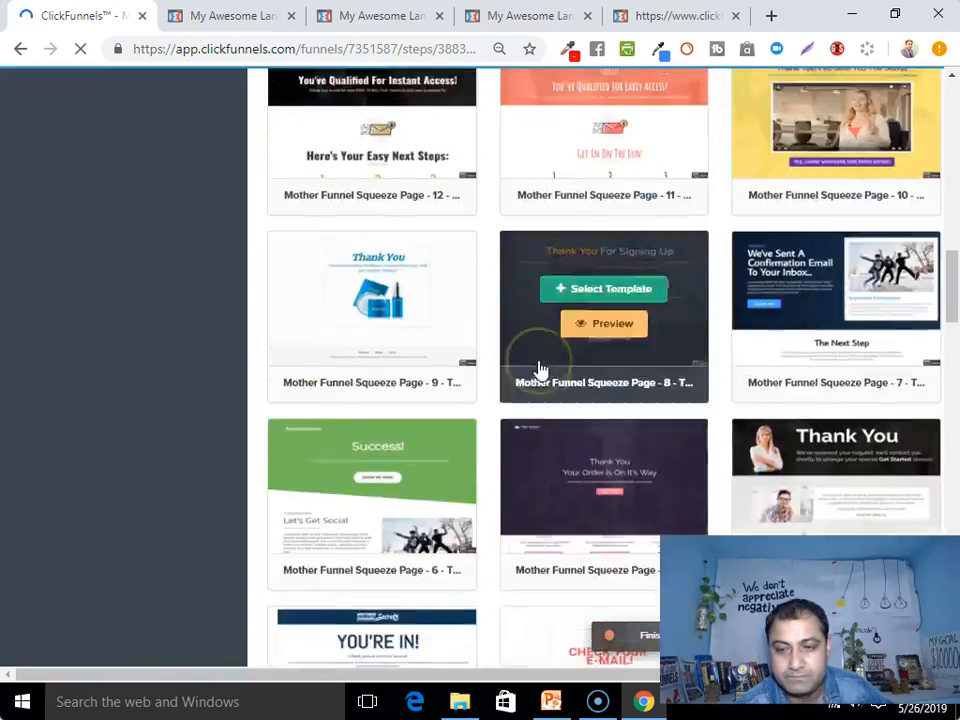
{"action": "scroll", "coordinate": [369, 561], "scroll_direction": "down", "scroll_amount": 2}
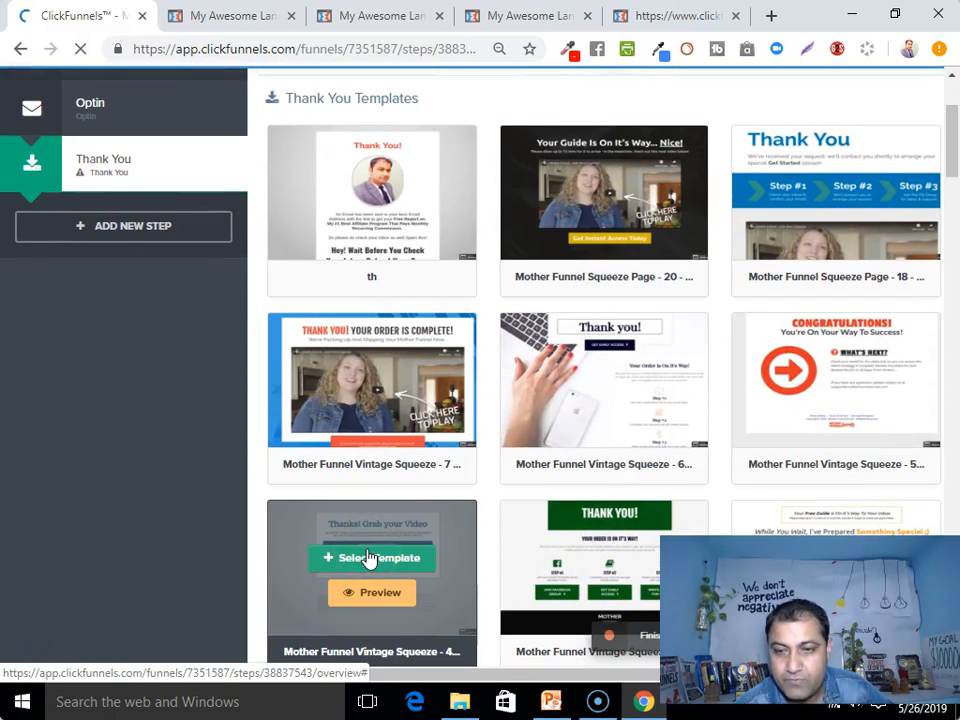
{"action": "scroll", "coordinate": [369, 558], "scroll_direction": "down", "scroll_amount": 2}
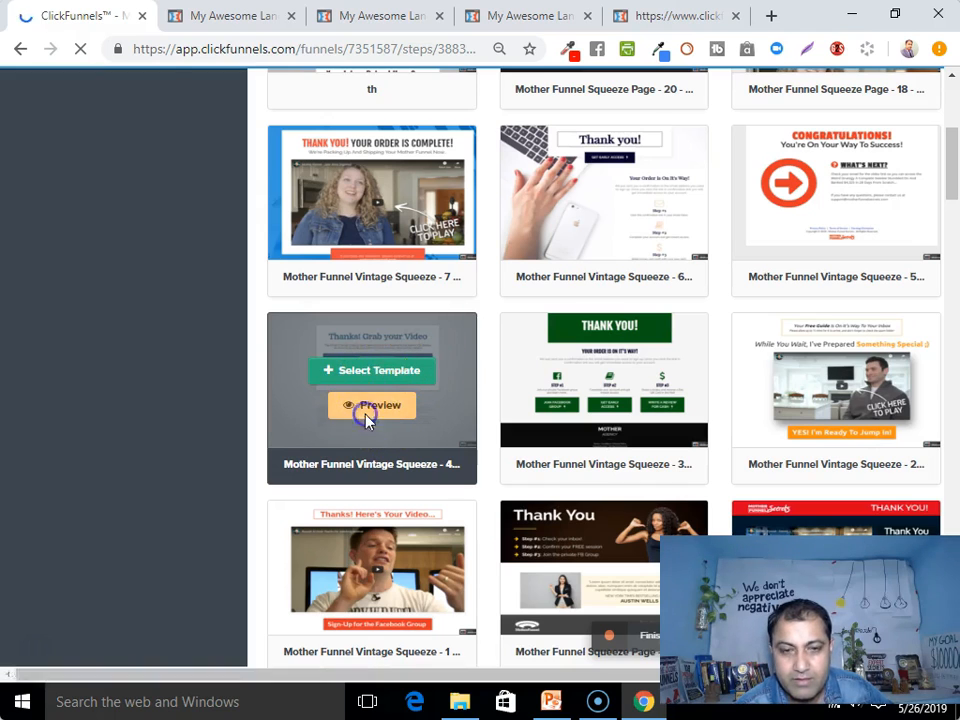
Preview the 'Thanks! Grab your Video' template and close the four leftover browser tabs
{"action": "left_click", "coordinate": [370, 413]}
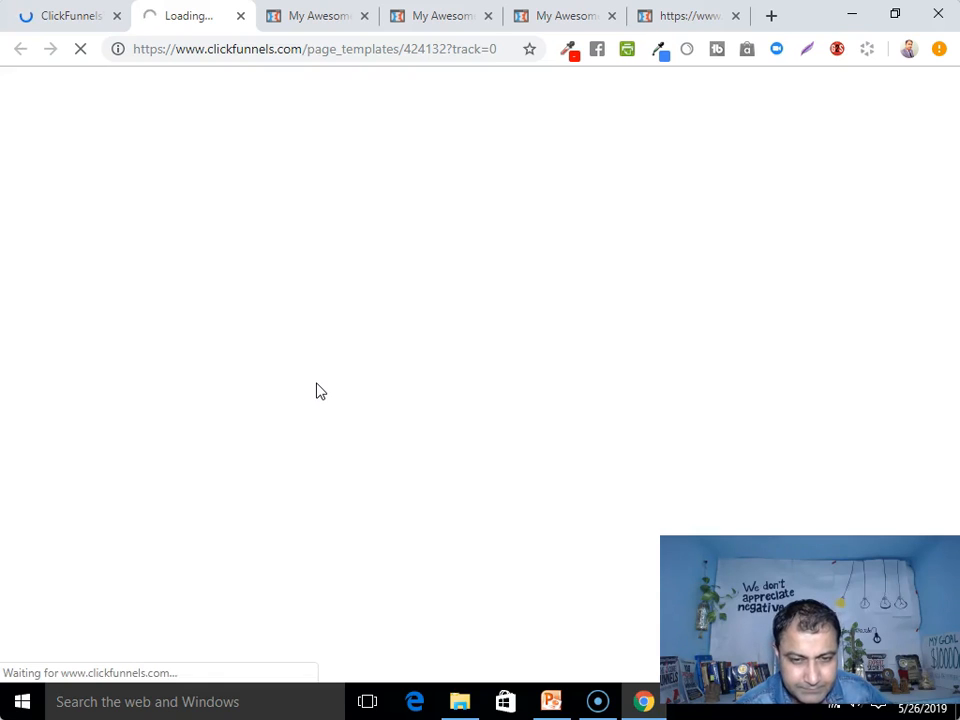
{"action": "left_click", "coordinate": [364, 16]}
{"action": "left_click", "coordinate": [364, 16]}
{"action": "left_click", "coordinate": [364, 16]}
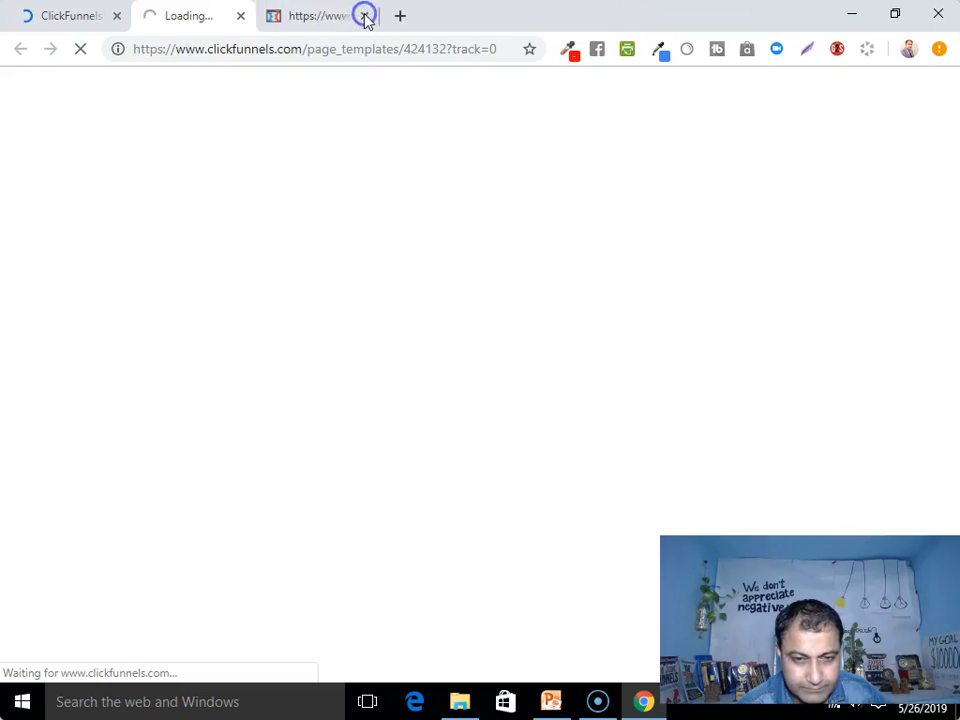
{"action": "left_click", "coordinate": [364, 16]}
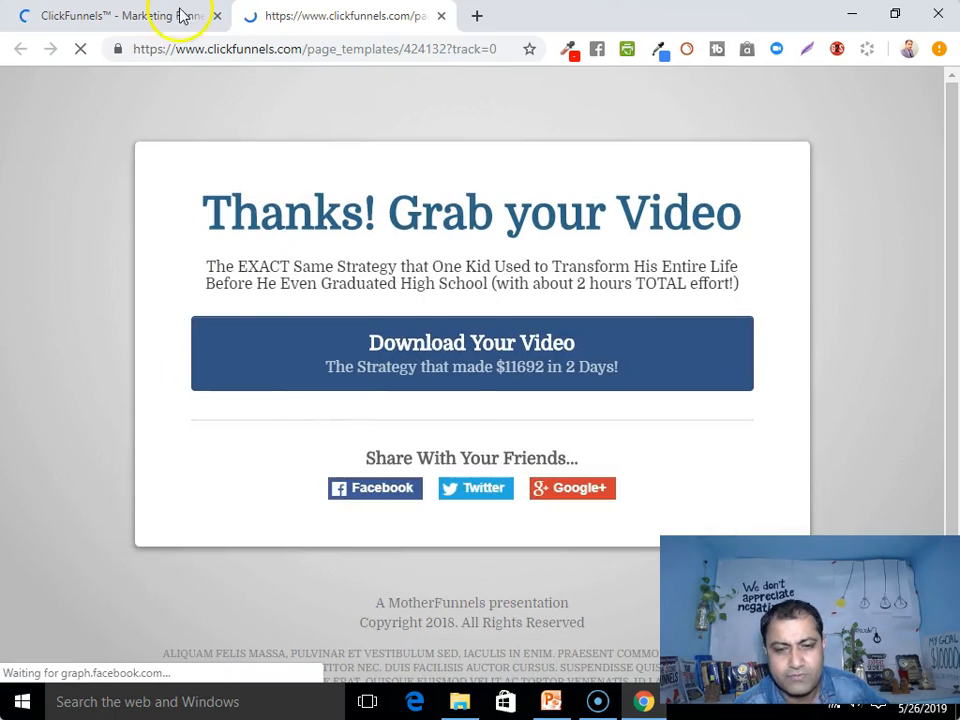
Select the 'Thanks! Grab your Video' template for the Thank You step
{"action": "left_click", "coordinate": [122, 12]}
{"action": "mouse_move", "coordinate": [370, 470]}
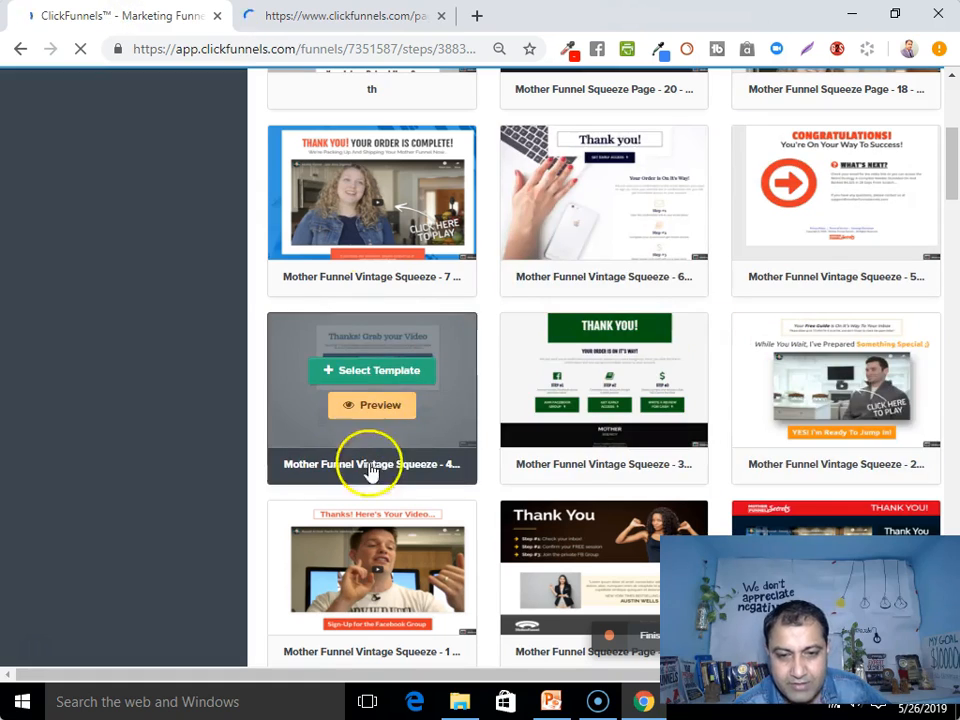
{"action": "left_click", "coordinate": [370, 370]}
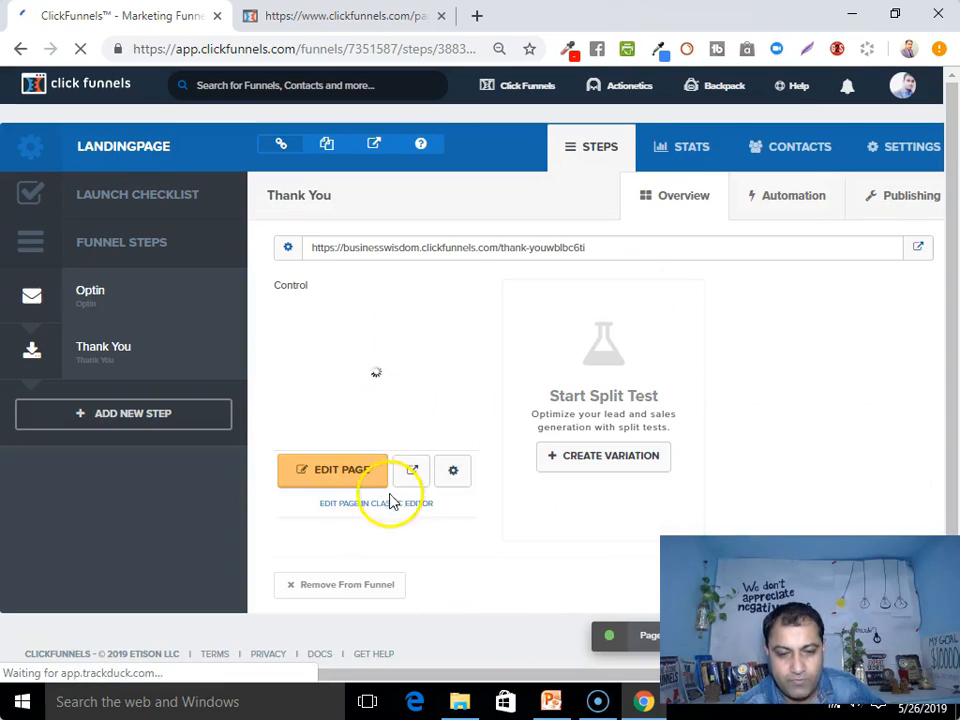
Open the new Thank You page in the page editor and scroll down to its footer
{"action": "left_click", "coordinate": [340, 476]}
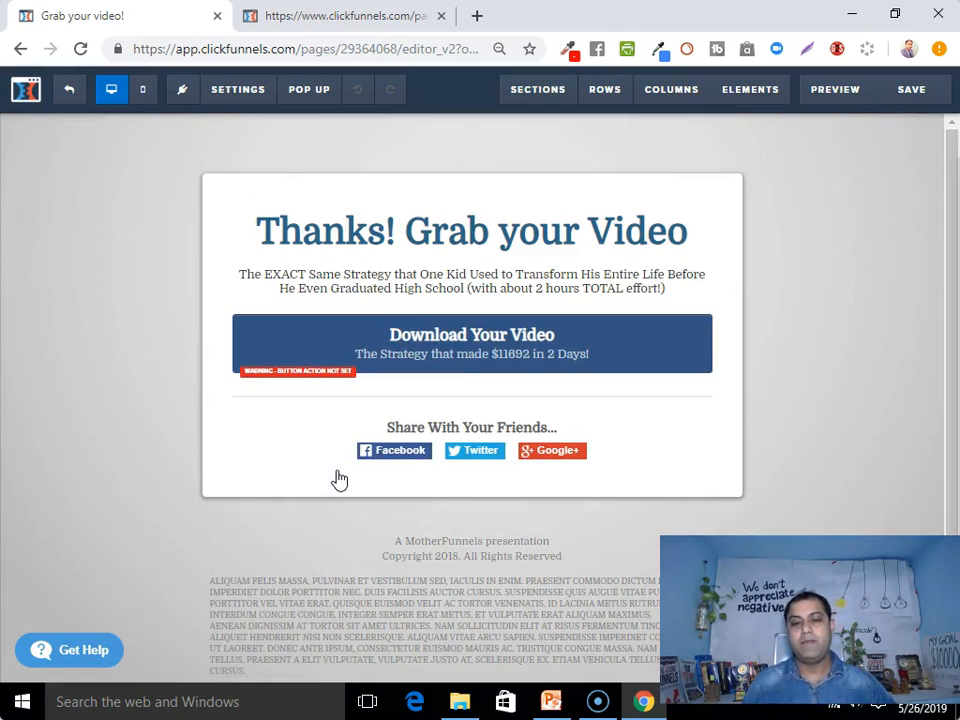
{"action": "scroll", "coordinate": [450, 578], "scroll_direction": "down", "scroll_amount": 1}
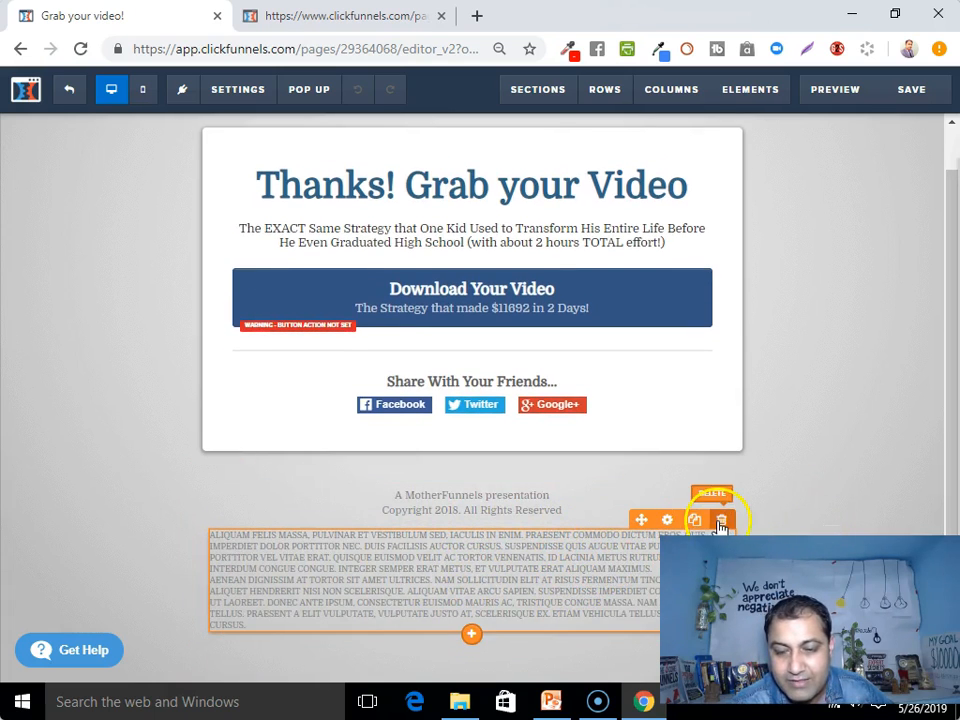
Delete the lorem-ipsum footer paragraph and start editing the 'Thanks! Grab your Video' headline
{"action": "left_click", "coordinate": [722, 521]}
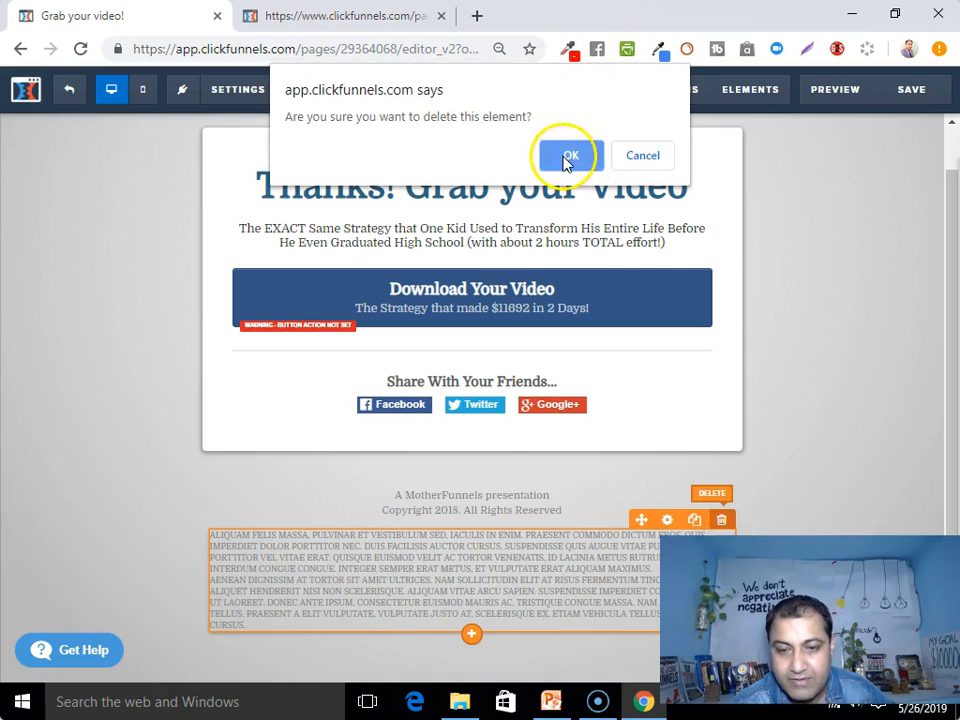
{"action": "left_click", "coordinate": [566, 156]}
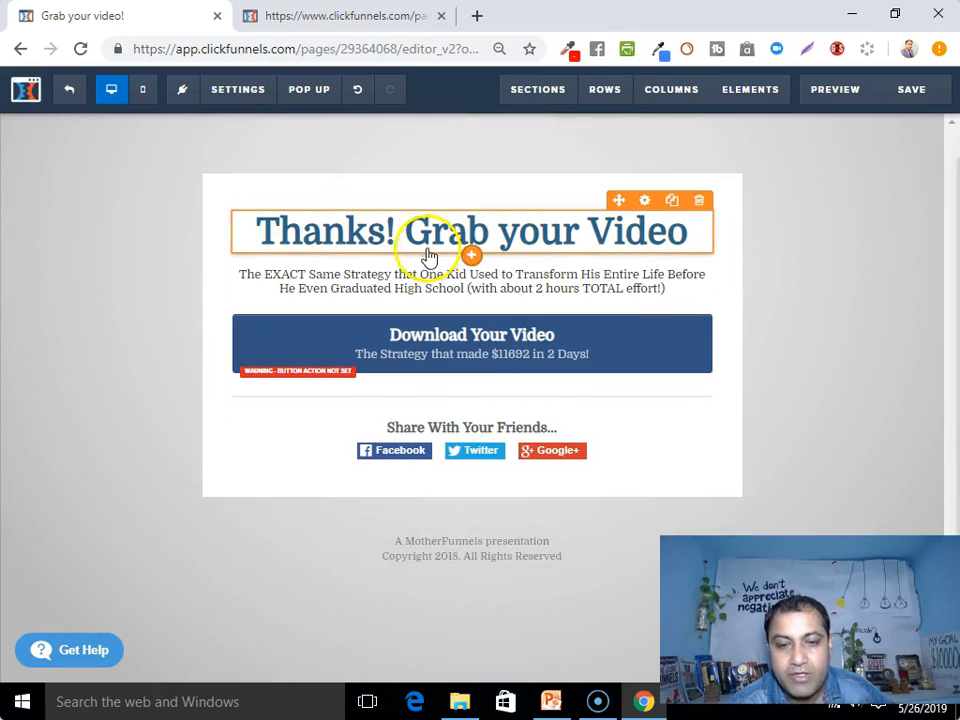
{"action": "left_click", "coordinate": [373, 241]}
{"action": "left_click", "coordinate": [292, 229]}
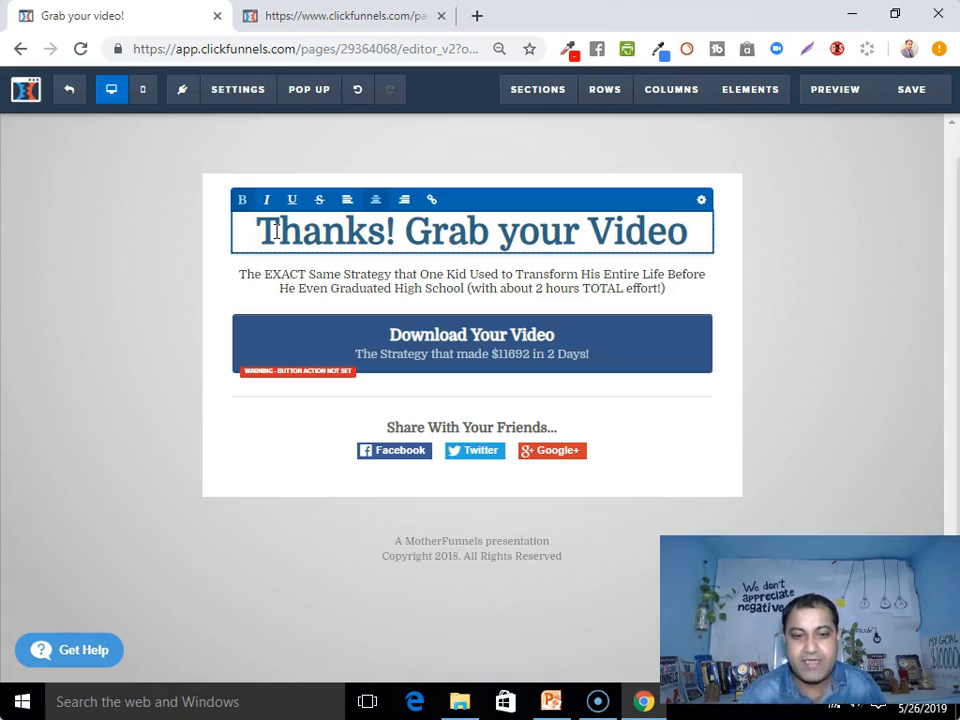
Rewrite the headline 'Thanks! Grab your Video' so it reads 'Congratulations!'
{"action": "left_click_drag", "start_coordinate": [403, 234], "coordinate": [680, 243]}
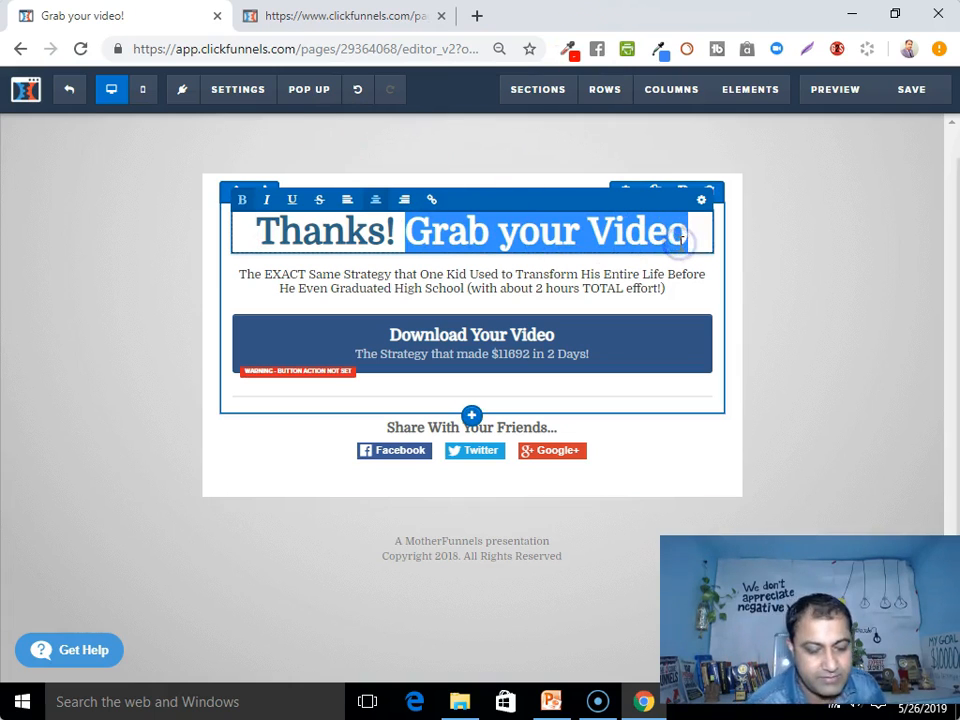
{"action": "key", "text": "BackSpace"}
{"action": "left_click_drag", "start_coordinate": [527, 234], "coordinate": [544, 234]}
{"action": "left_click", "coordinate": [545, 234]}
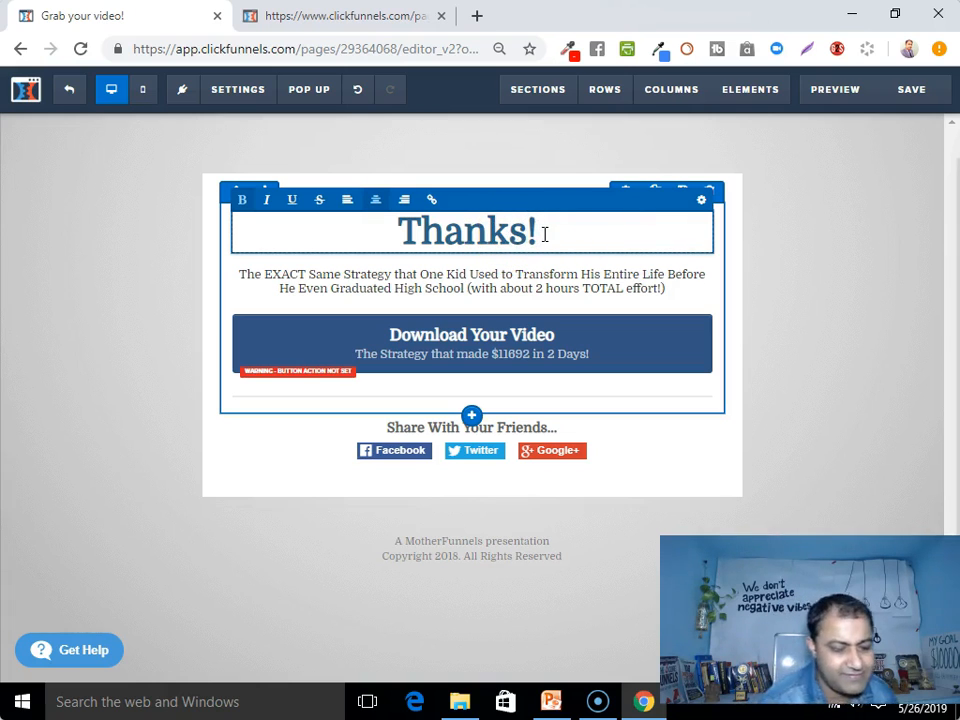
{"action": "key", "text": "BackSpace"}
{"action": "key", "text": "BackSpace"}
{"action": "key", "text": "BackSpace"}
{"action": "key", "text": "BackSpace"}
{"action": "key", "text": "BackSpace"}
{"action": "key", "text": "BackSpace"}
{"action": "type", "text": "Congratulations"}
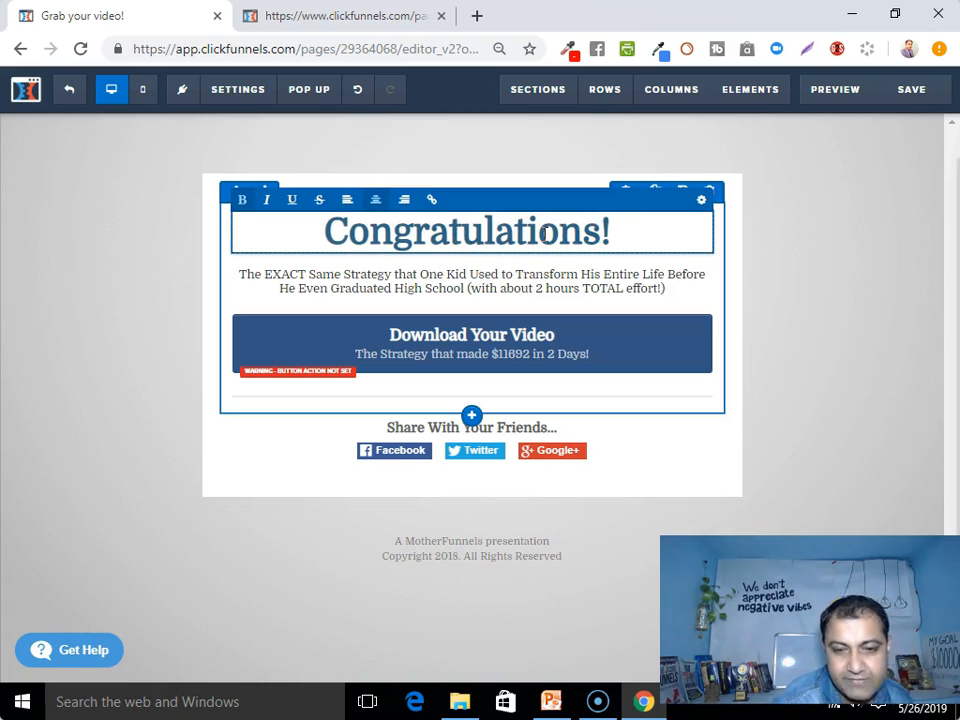
Replace the paragraph with 'Your Free Training is on Inbox', asking visitors to check inbox or spam within 5 Minutes
{"action": "left_click", "coordinate": [354, 292]}
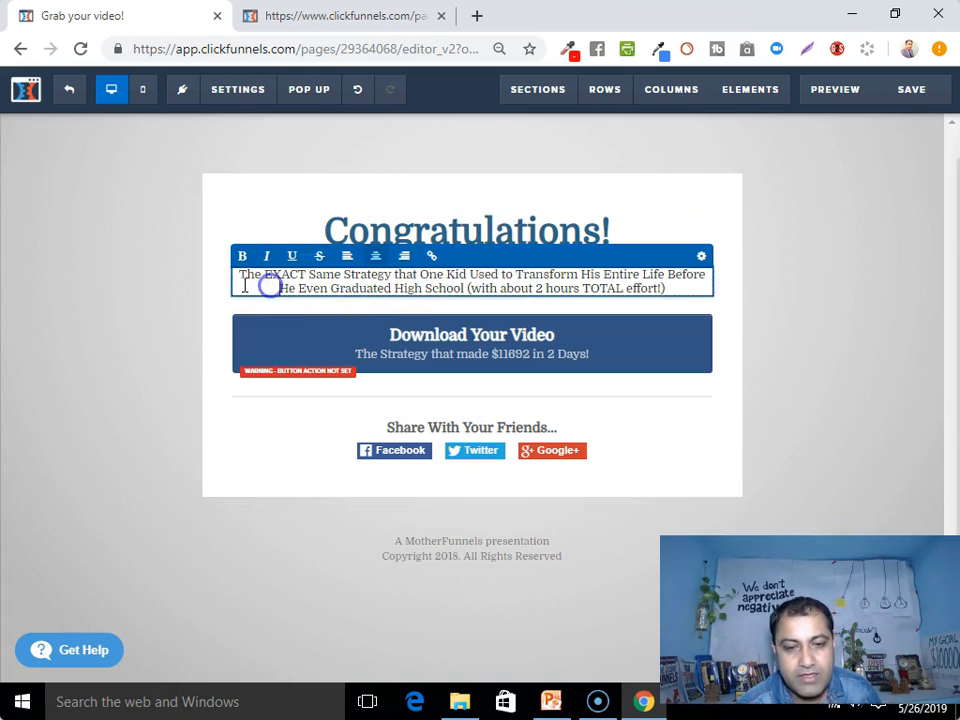
{"action": "left_click_drag", "start_coordinate": [242, 276], "coordinate": [681, 288]}
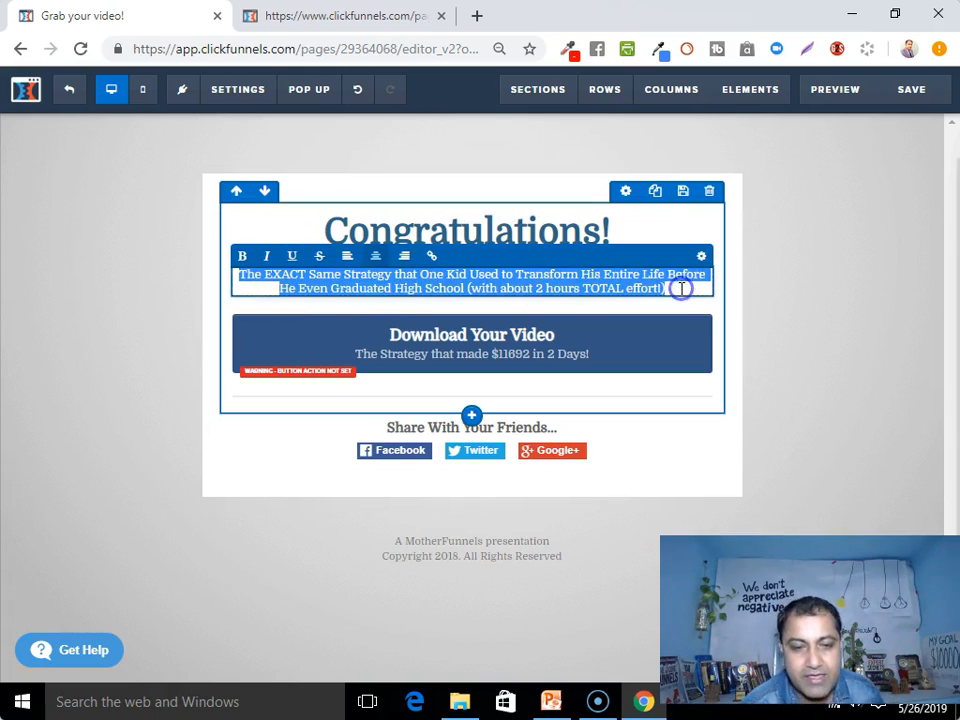
{"action": "key", "text": "BackSpace"}
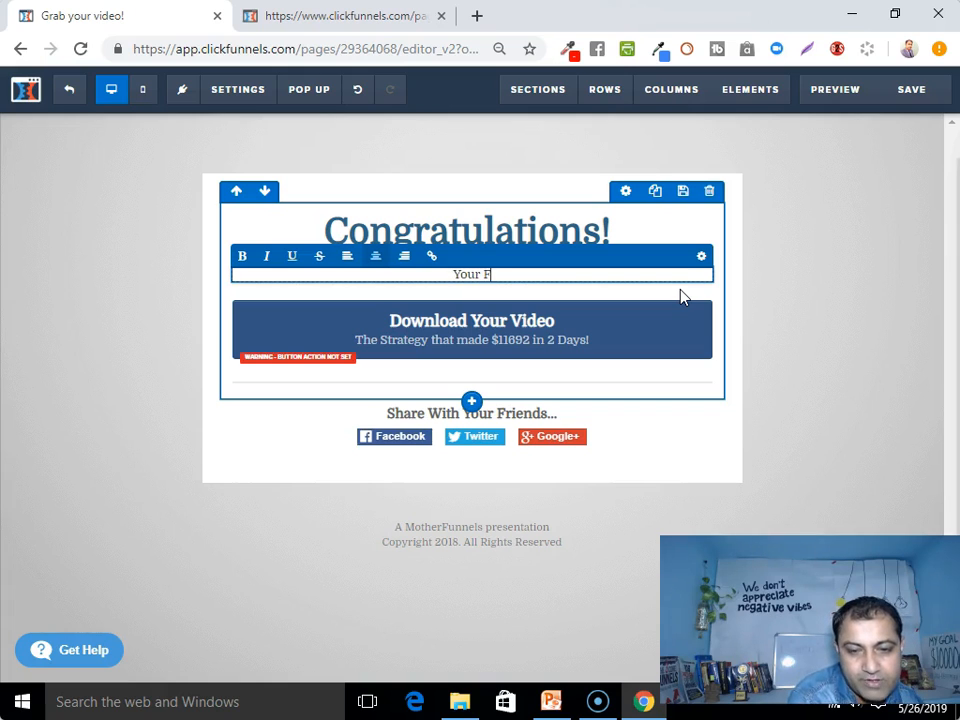
{"action": "type", "text": "Your Free Training"}
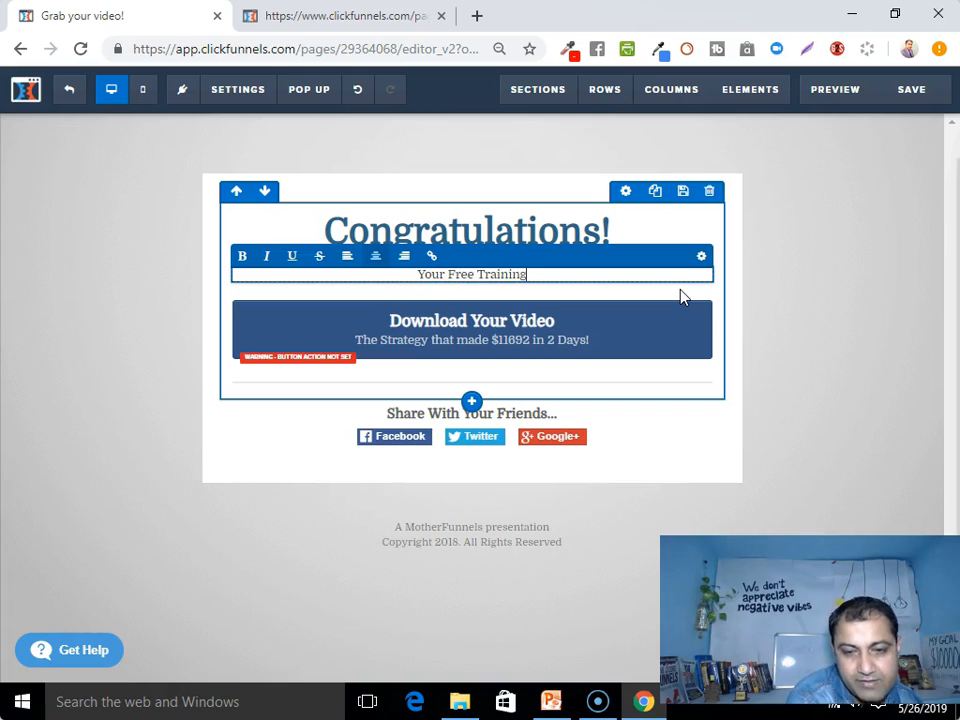
{"action": "type", "text": " is "}
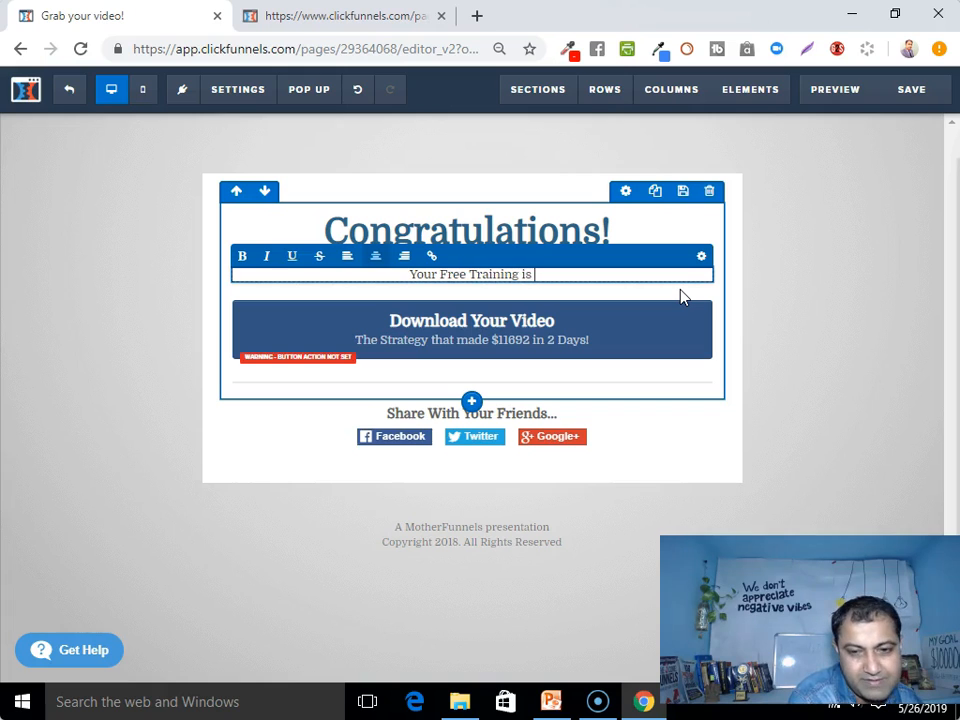
{"action": "type", "text": "on"}
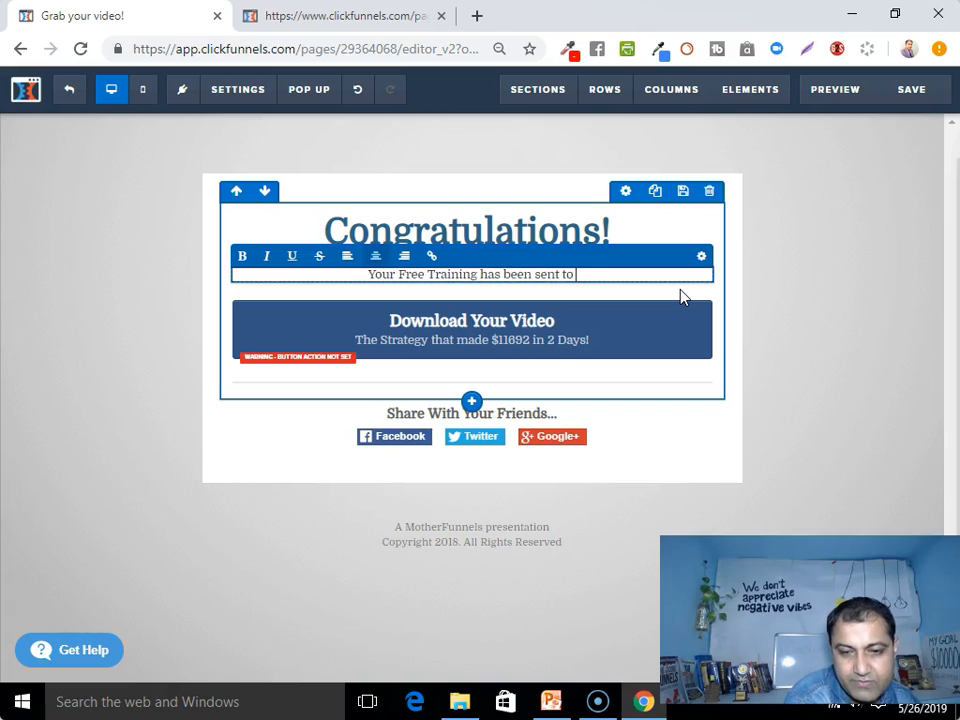
{"action": "type", "text": "Email"}
{"action": "key", "text": "BackSpace"}
{"action": "key", "text": "BackSpace"}
{"action": "key", "text": "BackSpace"}
{"action": "key", "text": "BackSpace"}
{"action": "key", "text": "BackSpace"}
{"action": "type", "text": "Inbox.."}
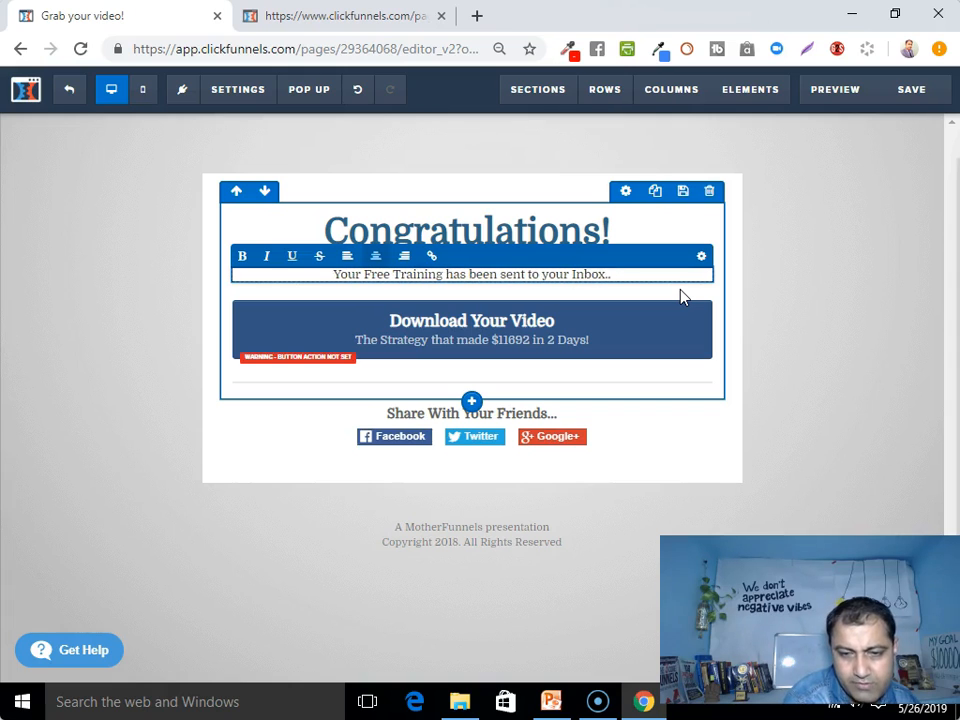
{"action": "type", "text": " So please "}
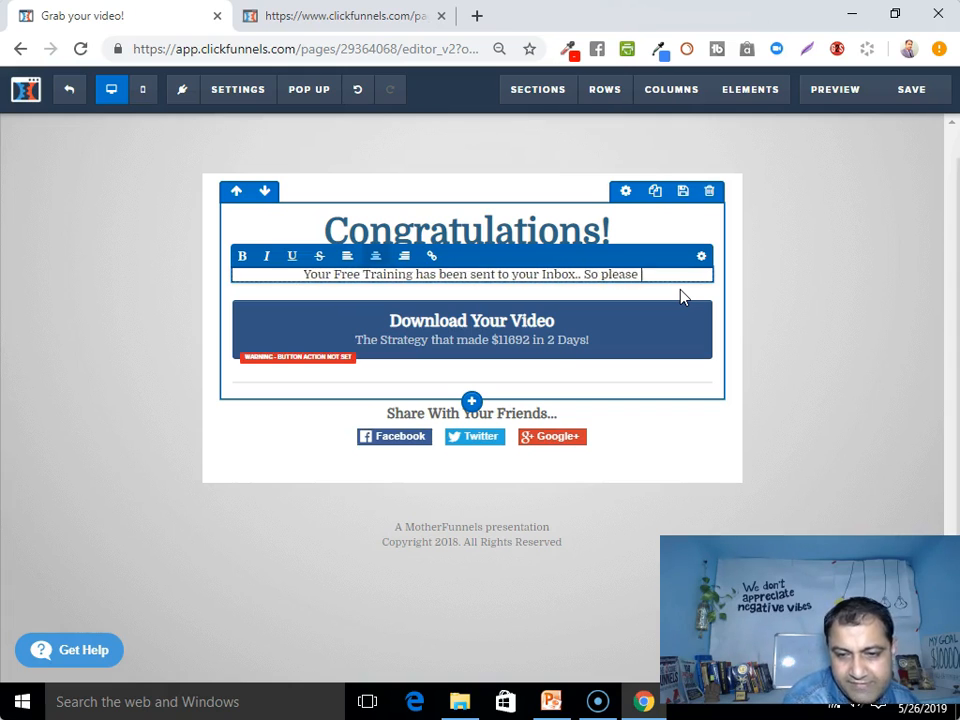
{"action": "type", "text": "check your "}
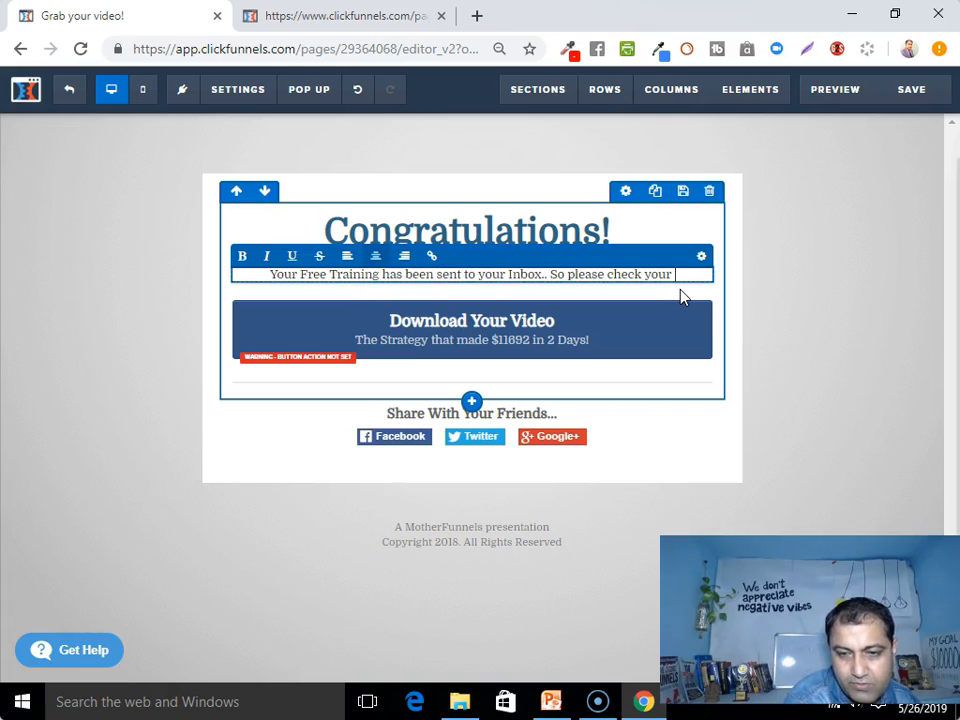
{"action": "type", "text": "inbox or sp"}
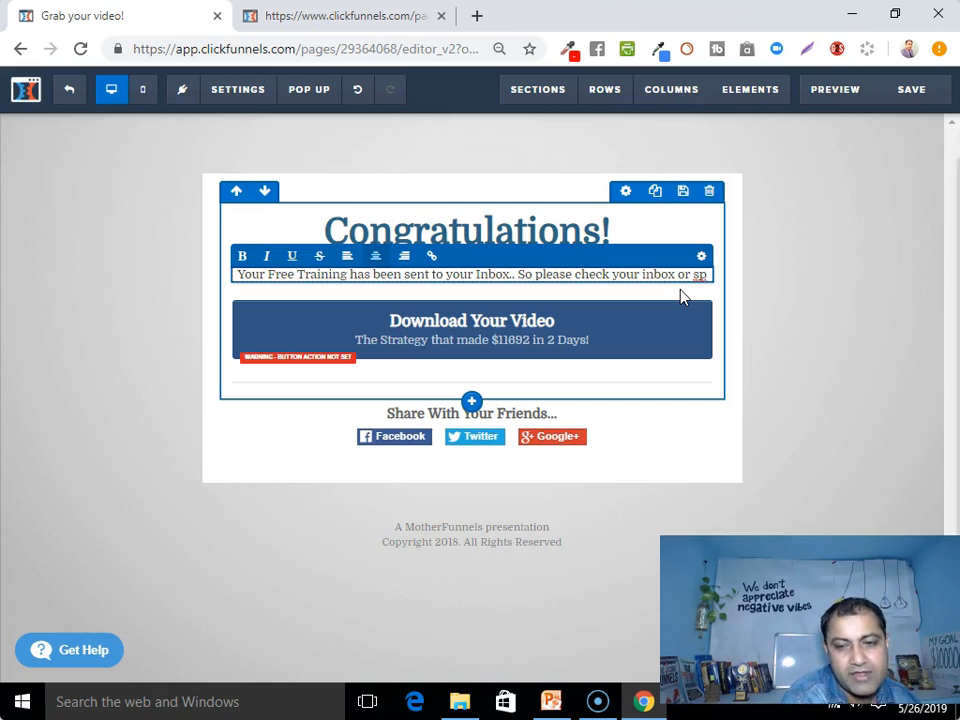
{"action": "type", "text": "am box"}
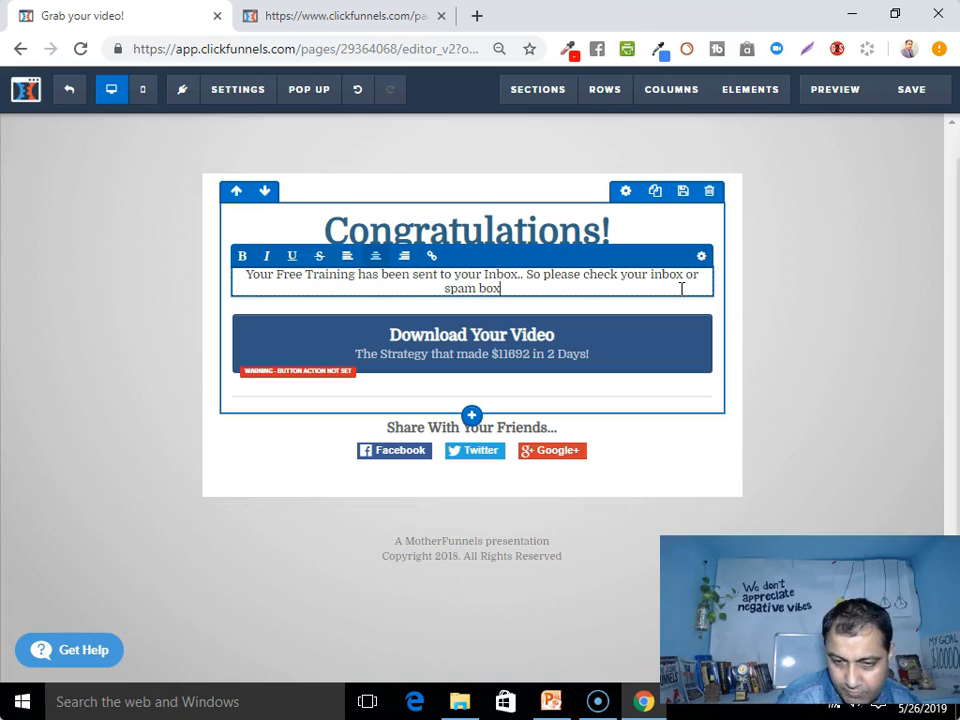
{"action": "type", "text": " within "}
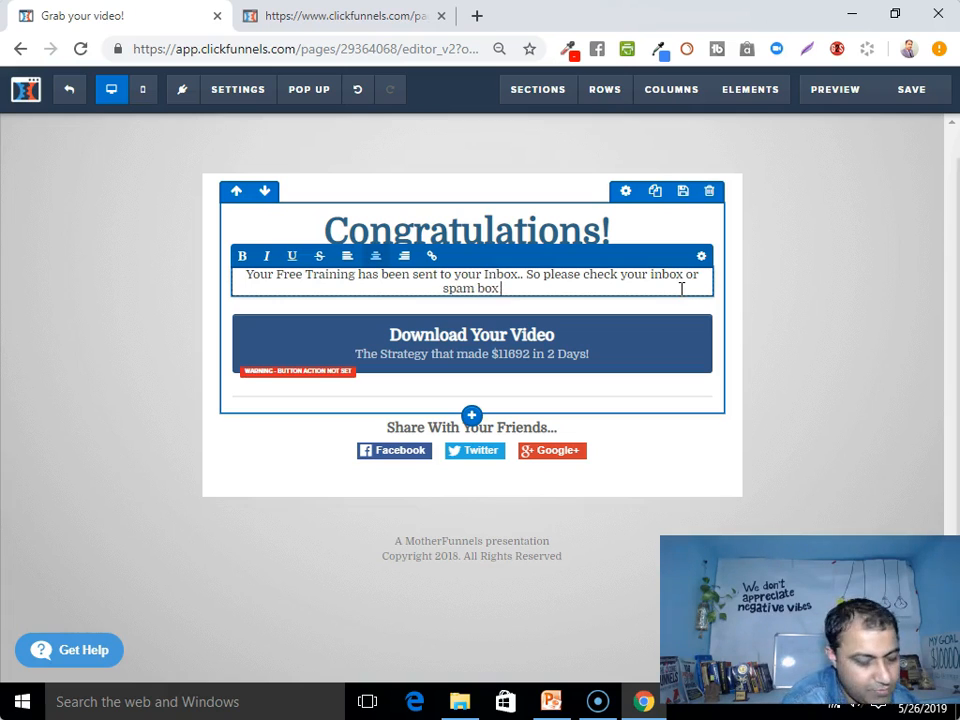
{"action": "type", "text": "5"}
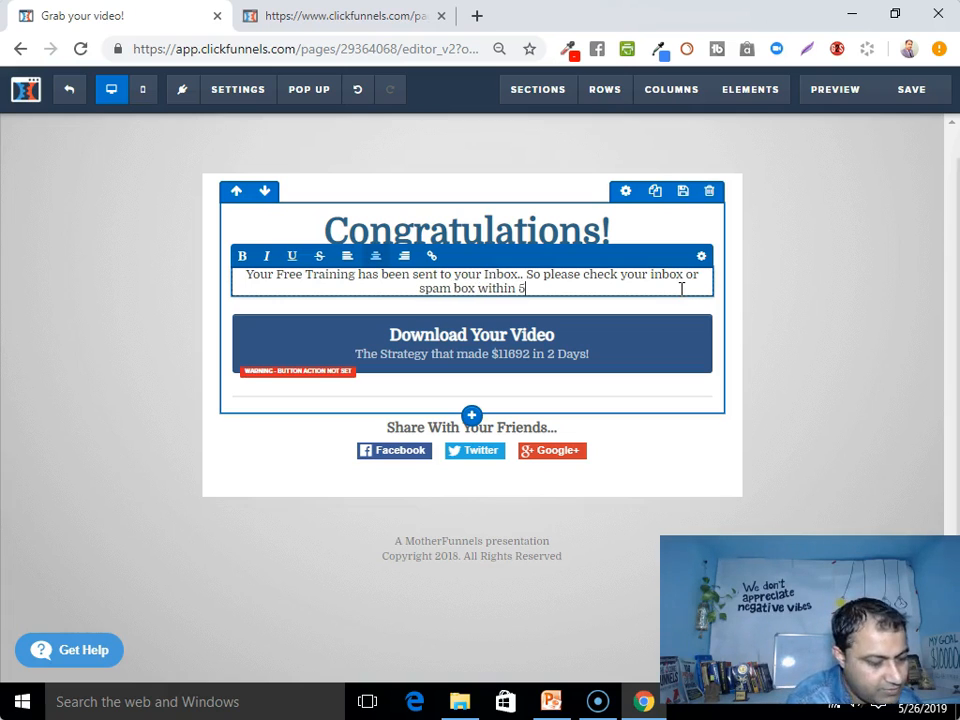
{"action": "type", "text": " Minutes..."}
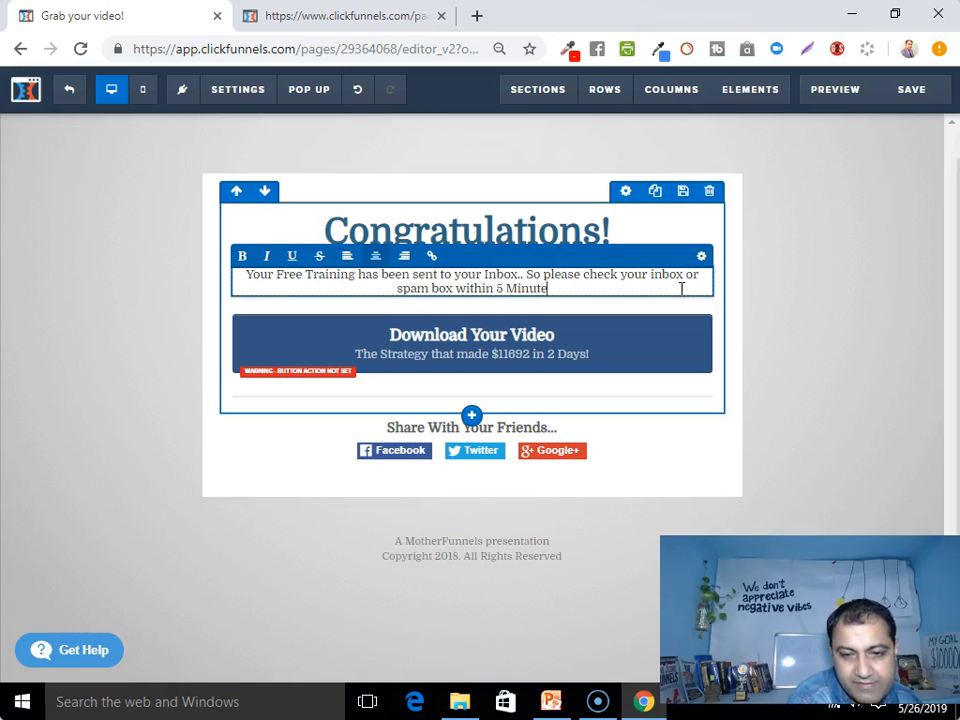
{"action": "key", "text": "BackSpace"}
{"action": "key", "text": "BackSpace"}
{"action": "key", "text": "BackSpace"}
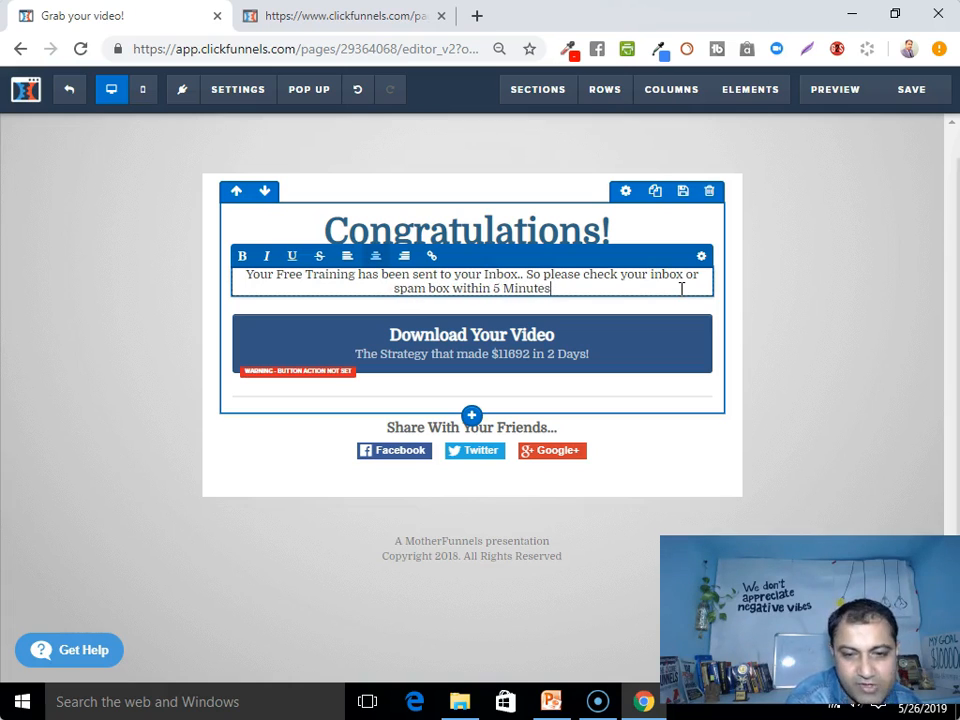
{"action": "type", "text": "!"}
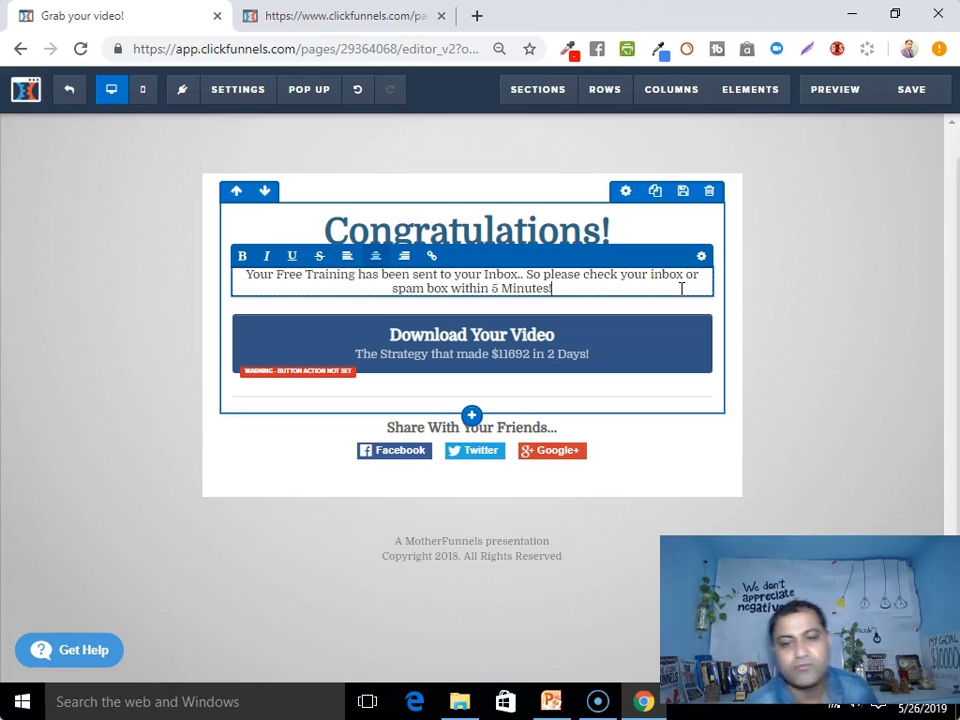
{"action": "left_click", "coordinate": [844, 271]}
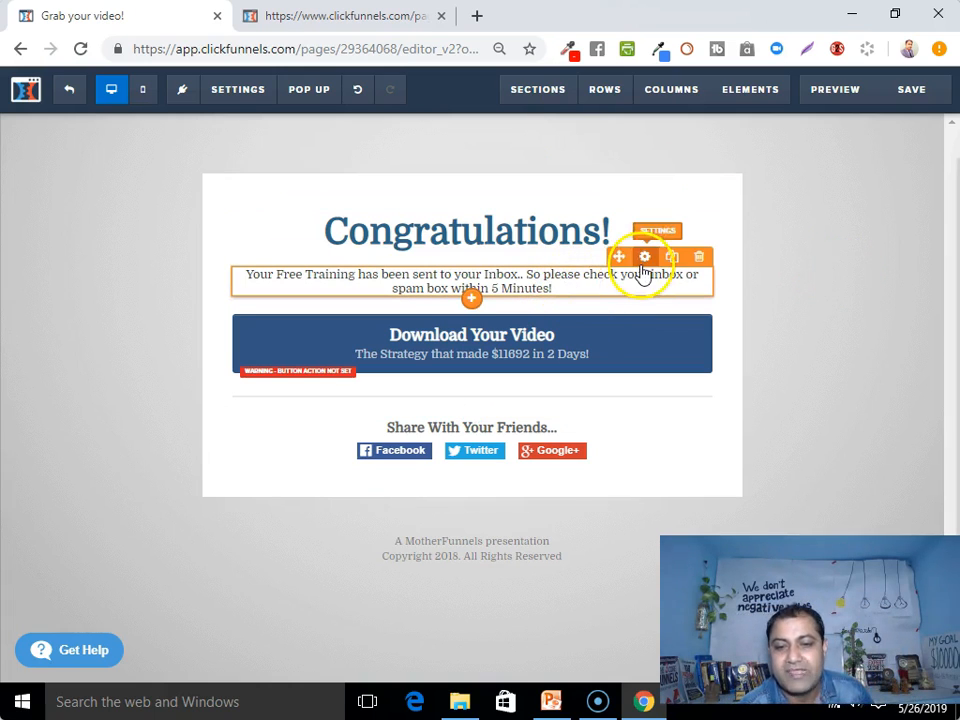
Set the inbox message text to font size 24
{"action": "left_click", "coordinate": [645, 257]}
{"action": "left_click_drag", "start_coordinate": [786, 279], "coordinate": [797, 279]}
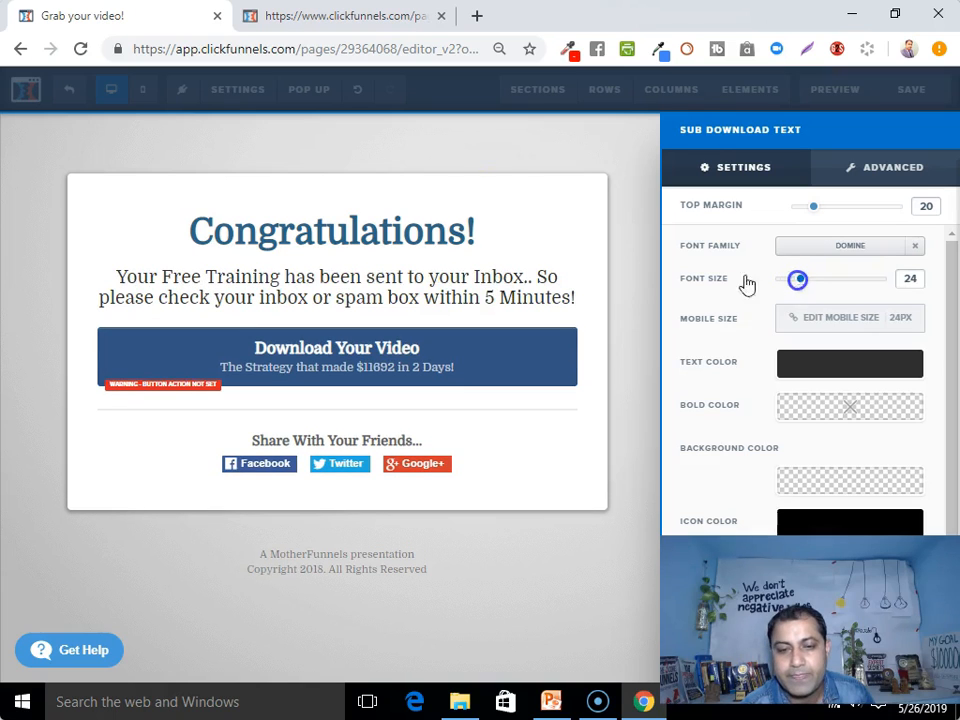
{"action": "left_click", "coordinate": [431, 251]}
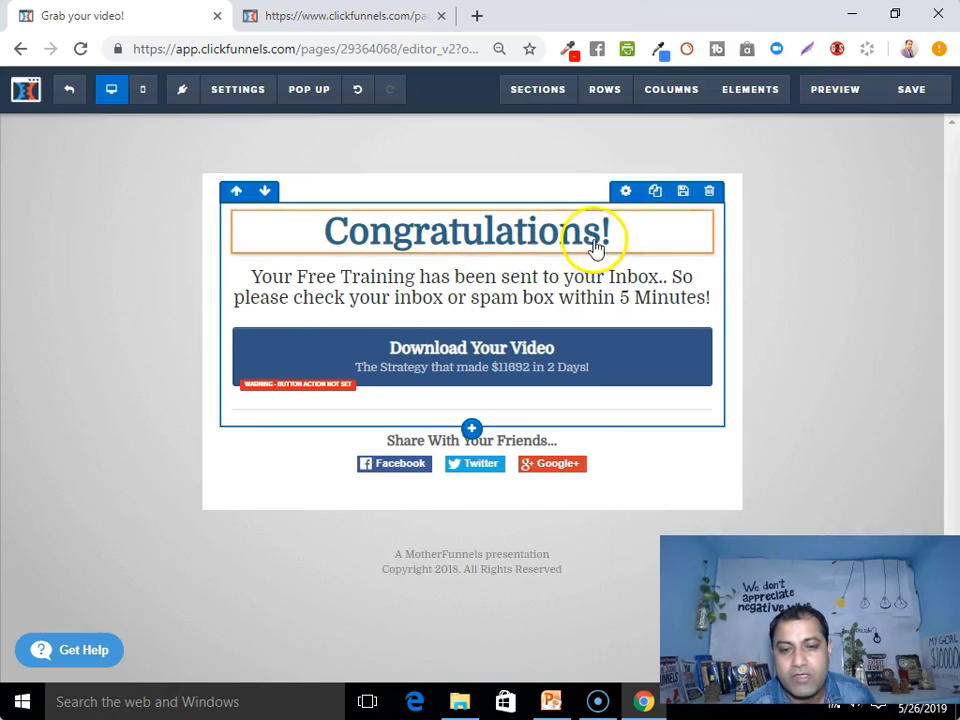
Change the Congratulations! headline's text color to red
{"action": "left_click", "coordinate": [648, 202]}
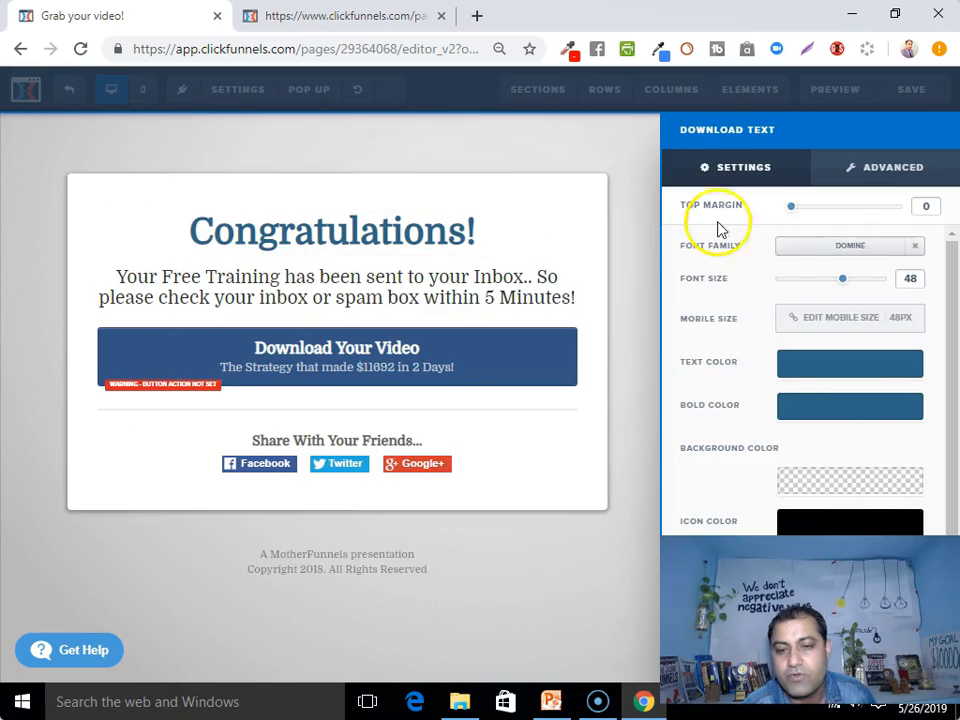
{"action": "left_click", "coordinate": [805, 368]}
{"action": "left_click", "coordinate": [703, 437]}
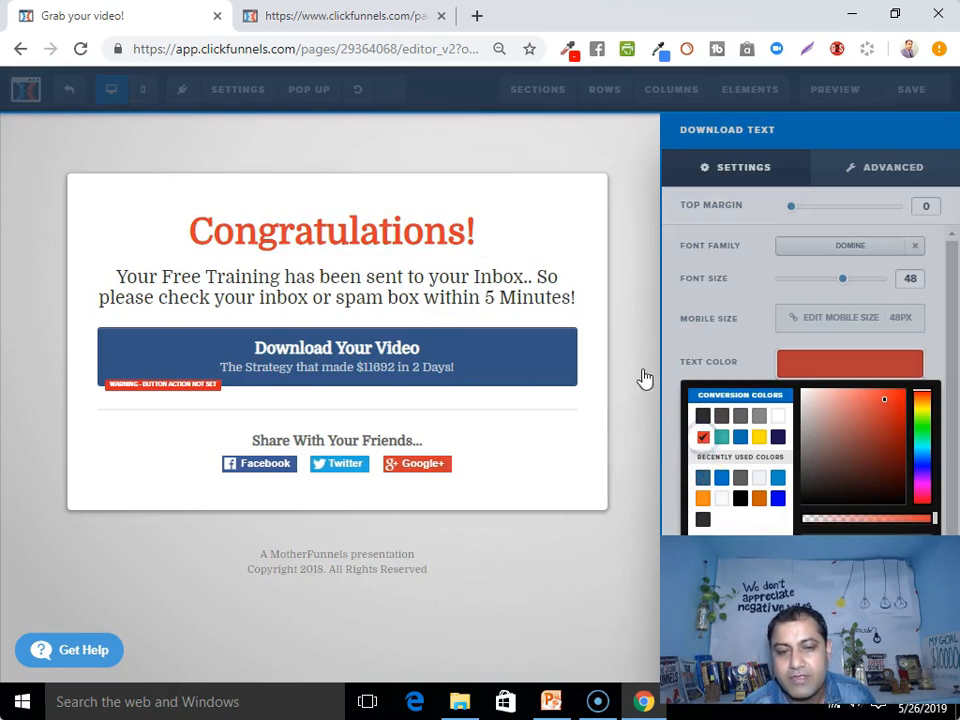
{"action": "left_click", "coordinate": [523, 252]}
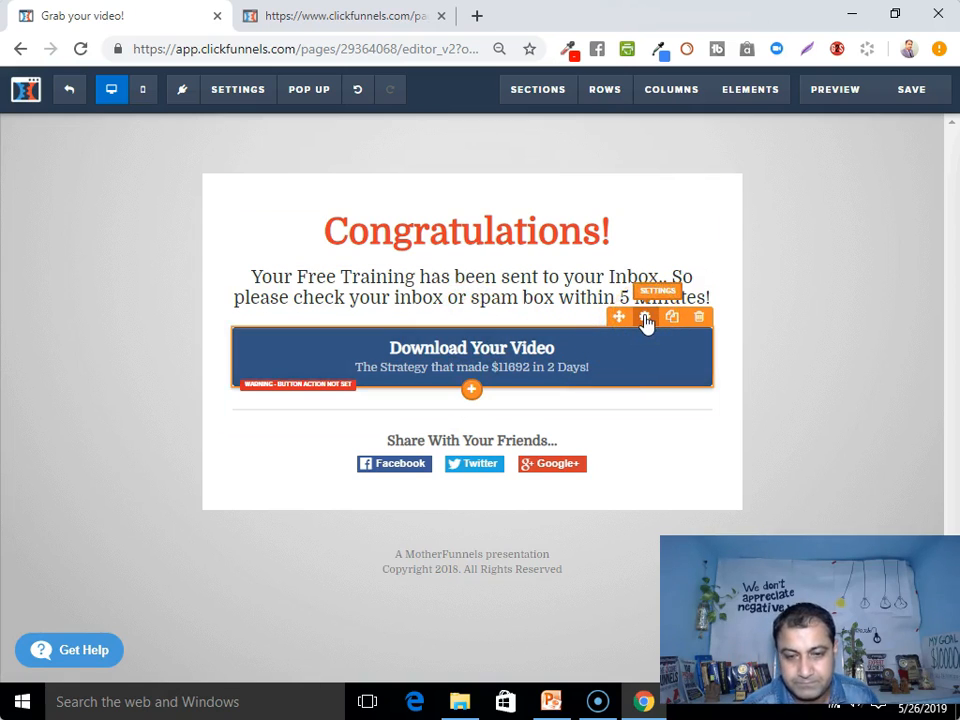
Check the download button's settings, then open a new browser tab
{"action": "left_click", "coordinate": [645, 318]}
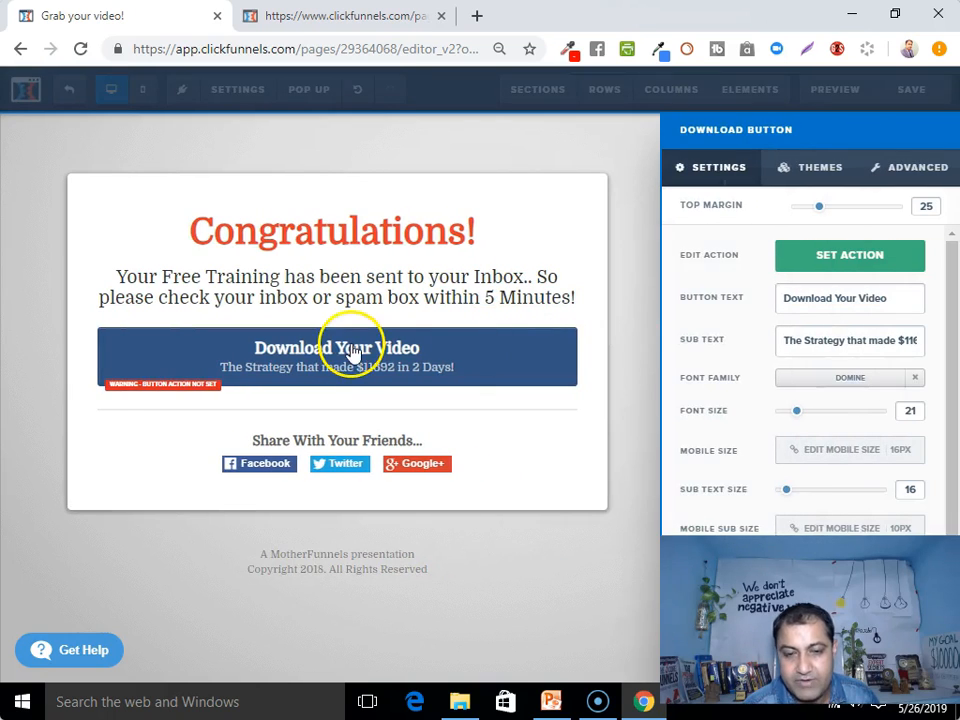
{"action": "left_click", "coordinate": [522, 457]}
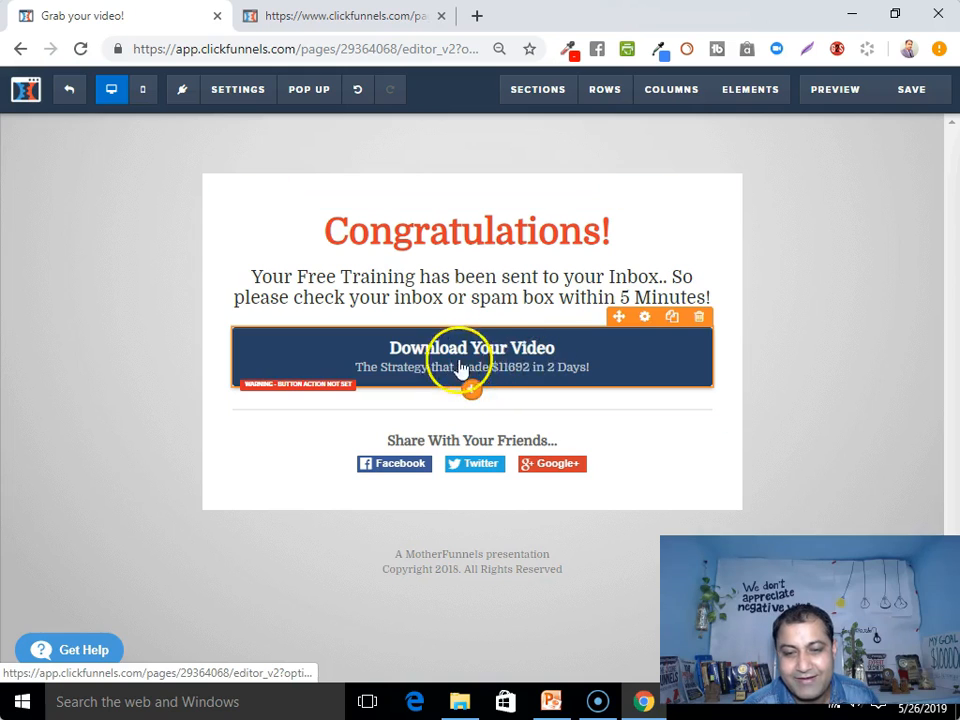
{"action": "left_click", "coordinate": [477, 15]}
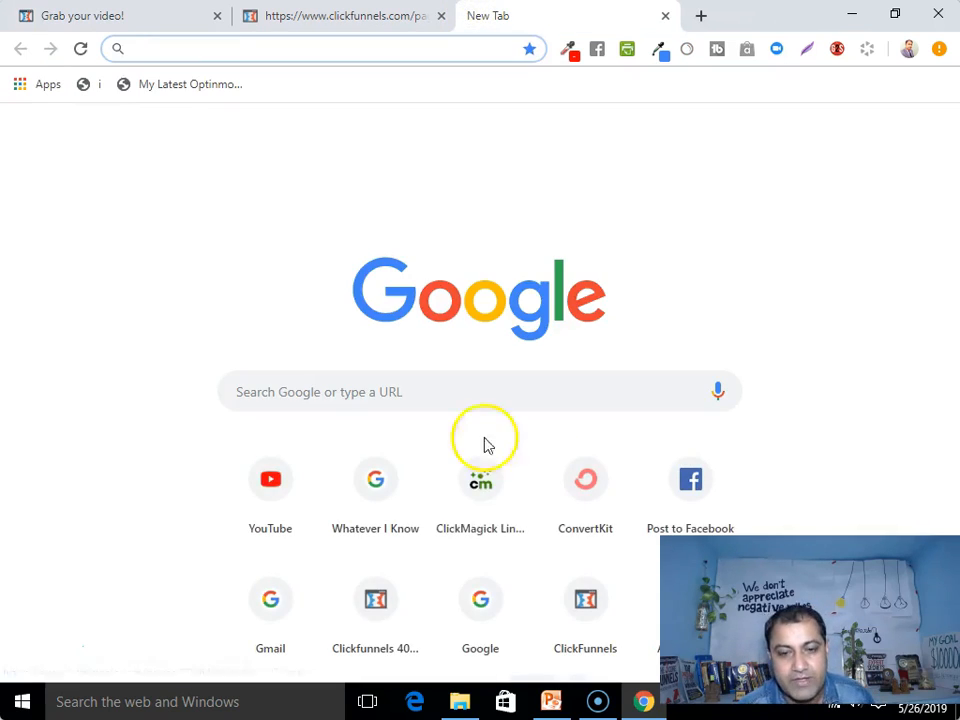
Go to the ClickMagick tracking links and expand the InstagramCFtrial link's details
{"action": "left_click", "coordinate": [492, 482]}
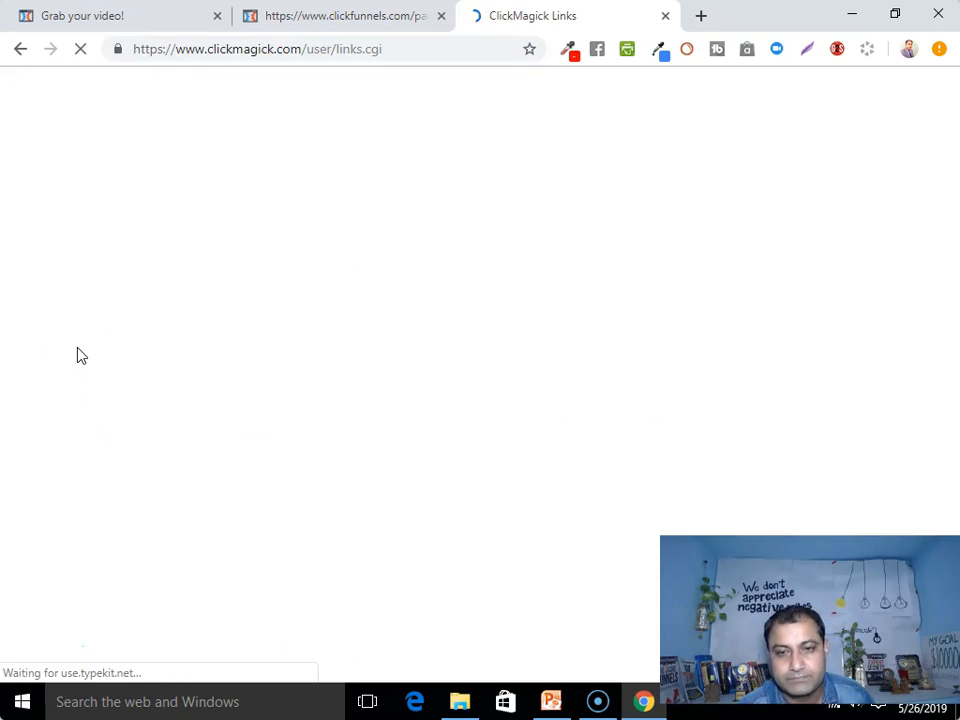
{"action": "scroll", "coordinate": [81, 355], "scroll_direction": "down", "scroll_amount": 1}
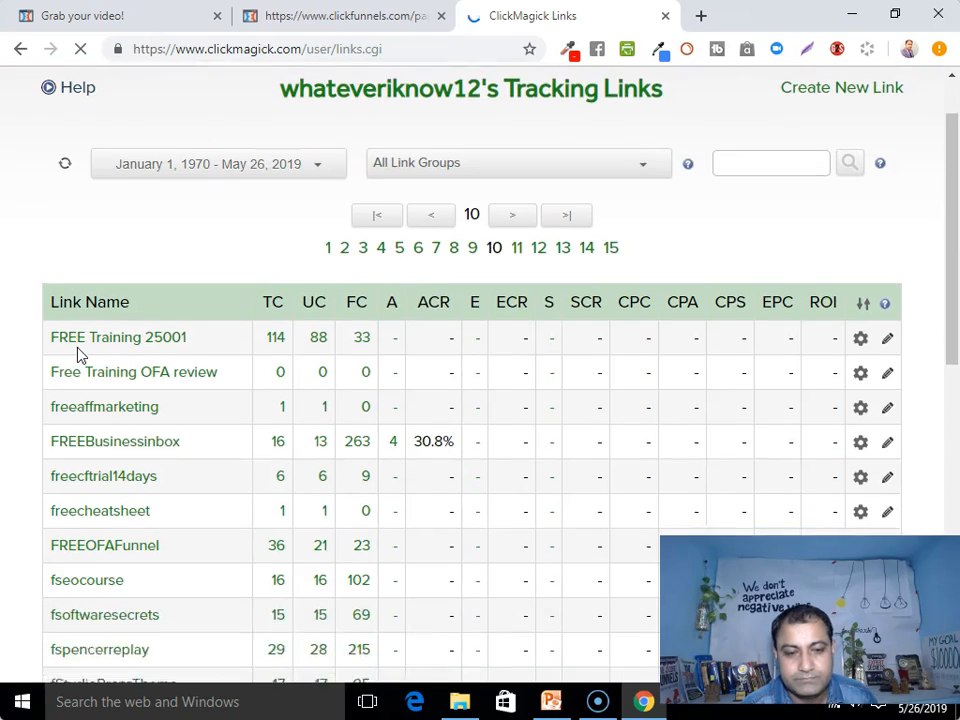
{"action": "scroll", "coordinate": [81, 355], "scroll_direction": "down", "scroll_amount": 2}
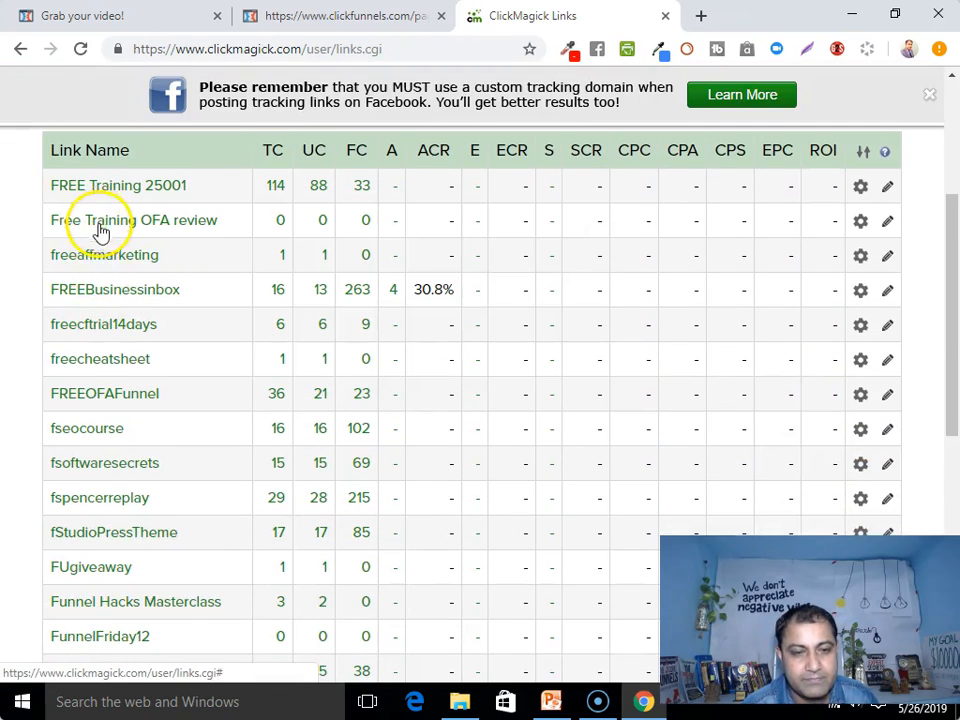
{"action": "scroll", "coordinate": [71, 364], "scroll_direction": "down", "scroll_amount": 1}
{"action": "scroll", "coordinate": [79, 354], "scroll_direction": "down", "scroll_amount": 3}
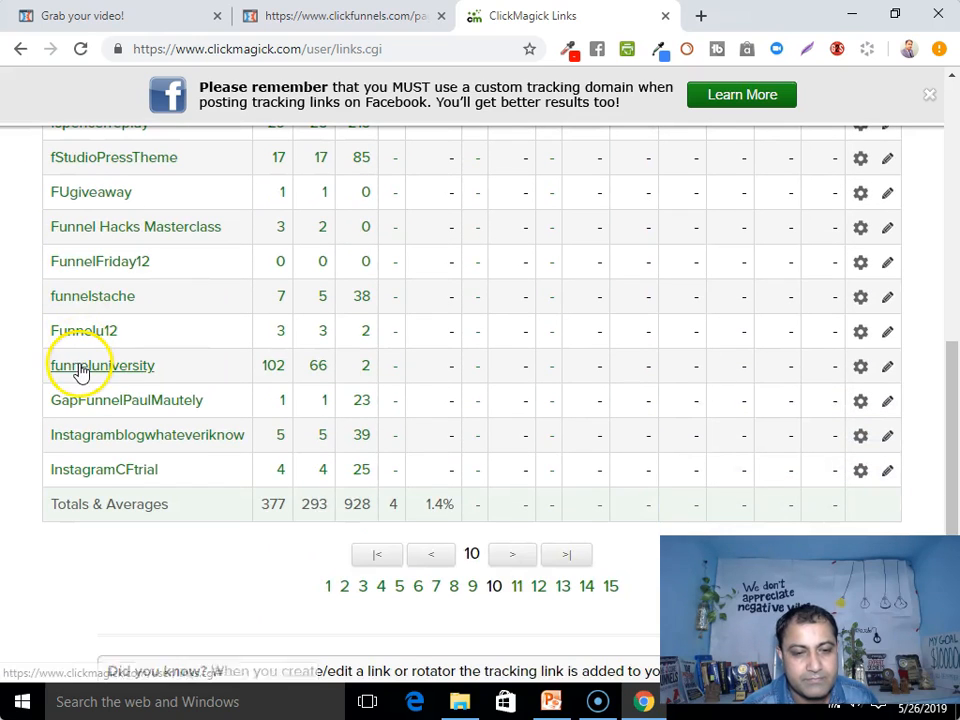
{"action": "left_click", "coordinate": [88, 470]}
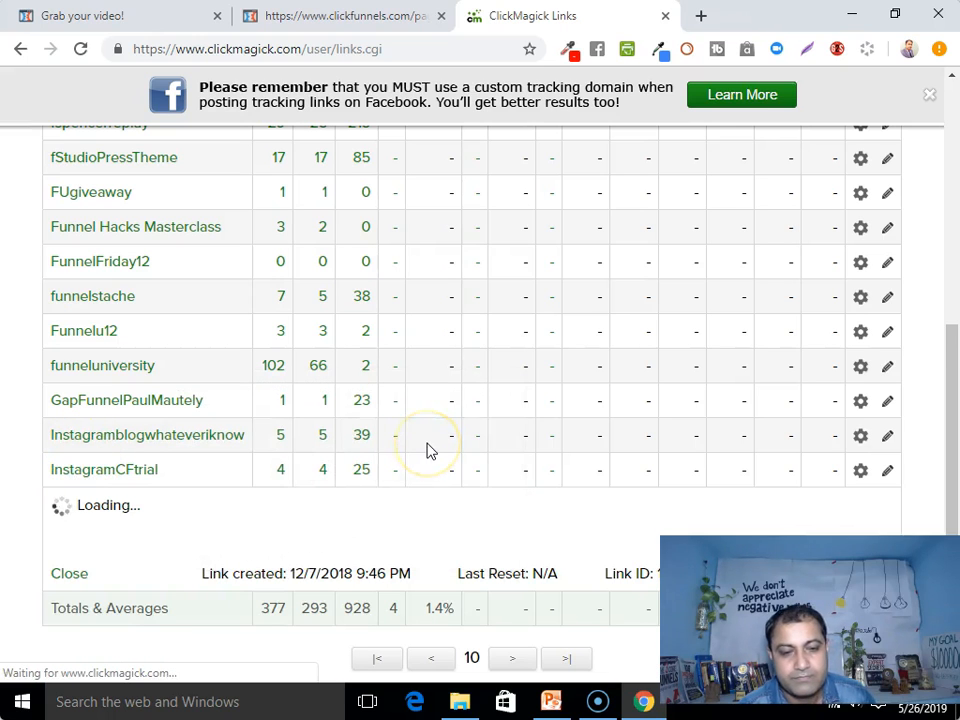
{"action": "scroll", "coordinate": [428, 450], "scroll_direction": "down", "scroll_amount": 2}
{"action": "left_click", "coordinate": [421, 333]}
{"action": "right_click", "coordinate": [421, 333]}
{"action": "left_click", "coordinate": [480, 369]}
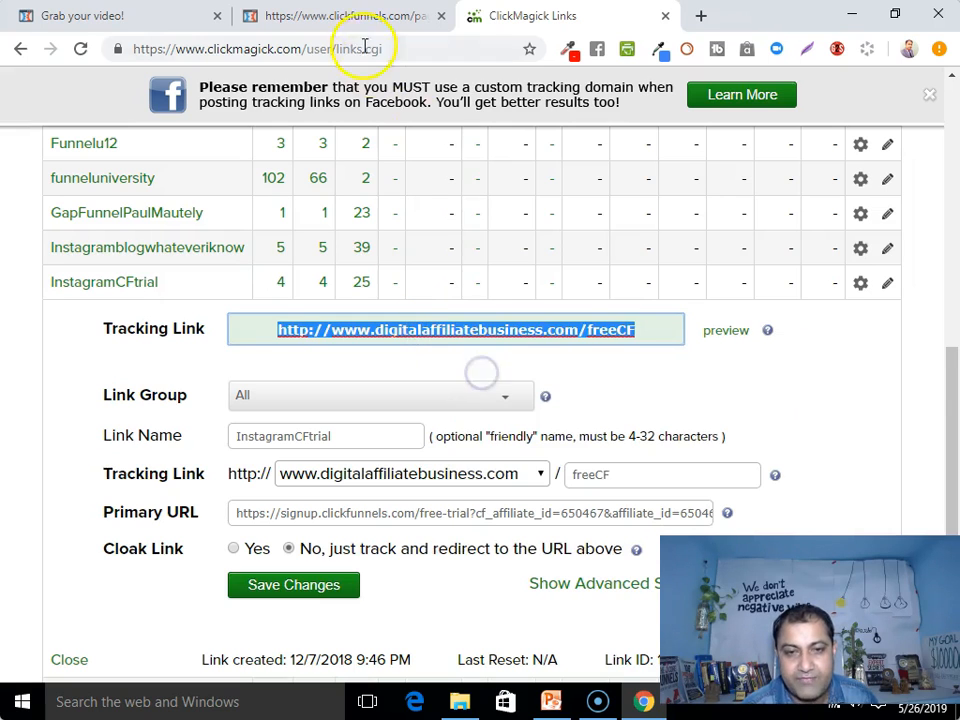
{"action": "left_click", "coordinate": [333, 18]}
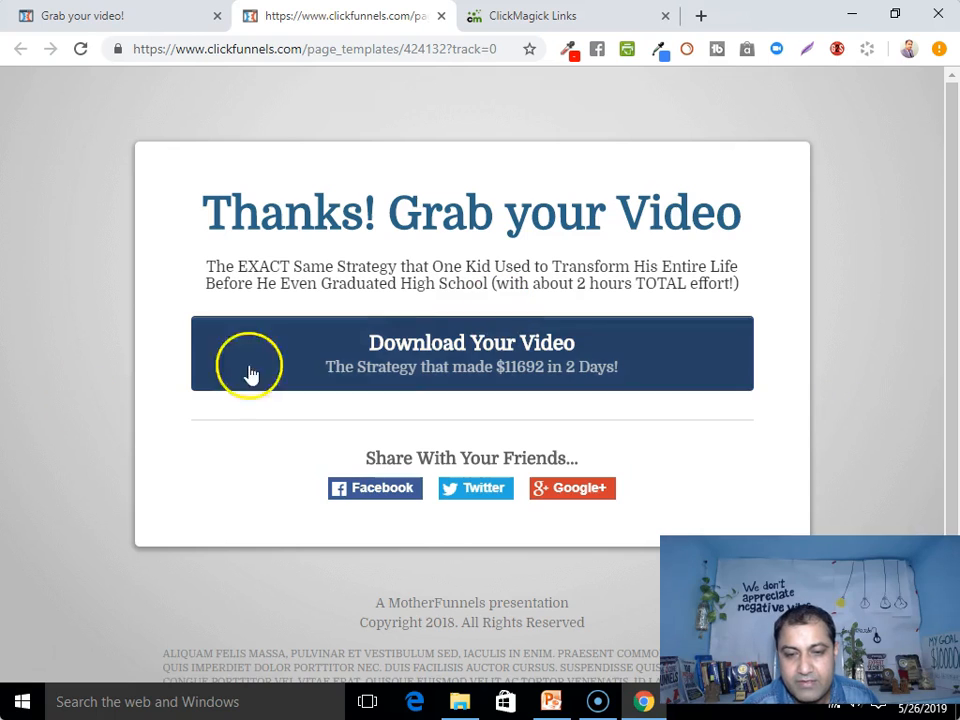
Set the download button's action to Go to Website URL with the freeCF tracking link
{"action": "left_click", "coordinate": [103, 15]}
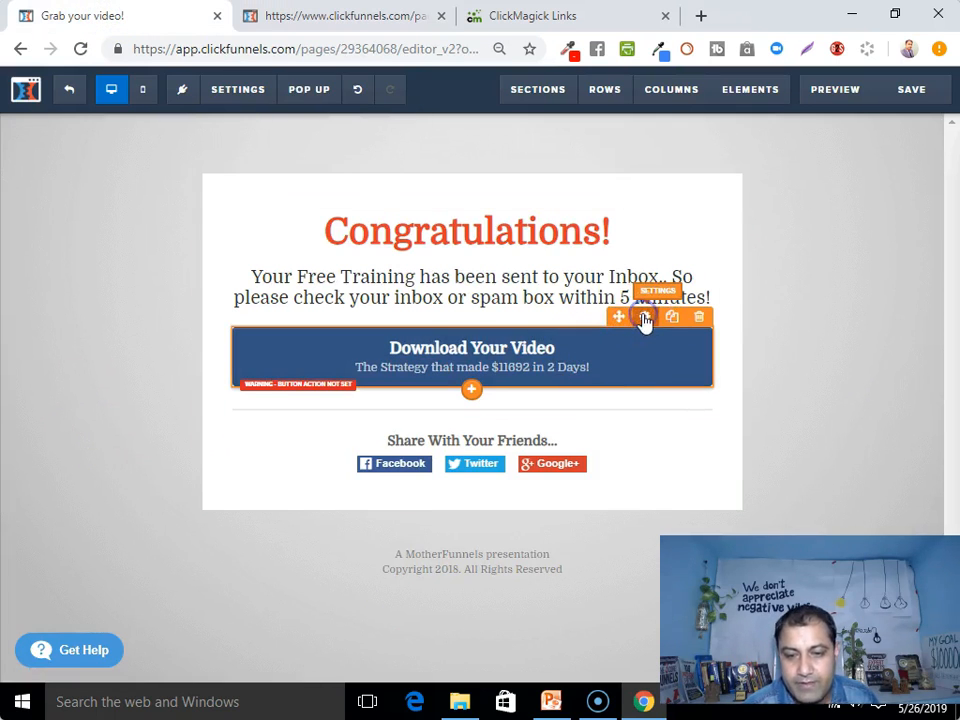
{"action": "left_click", "coordinate": [644, 321]}
{"action": "left_click", "coordinate": [829, 257]}
{"action": "left_click_drag", "start_coordinate": [735, 321], "coordinate": [682, 328]}
{"action": "right_click", "coordinate": [708, 323]}
{"action": "left_click", "coordinate": [758, 388]}
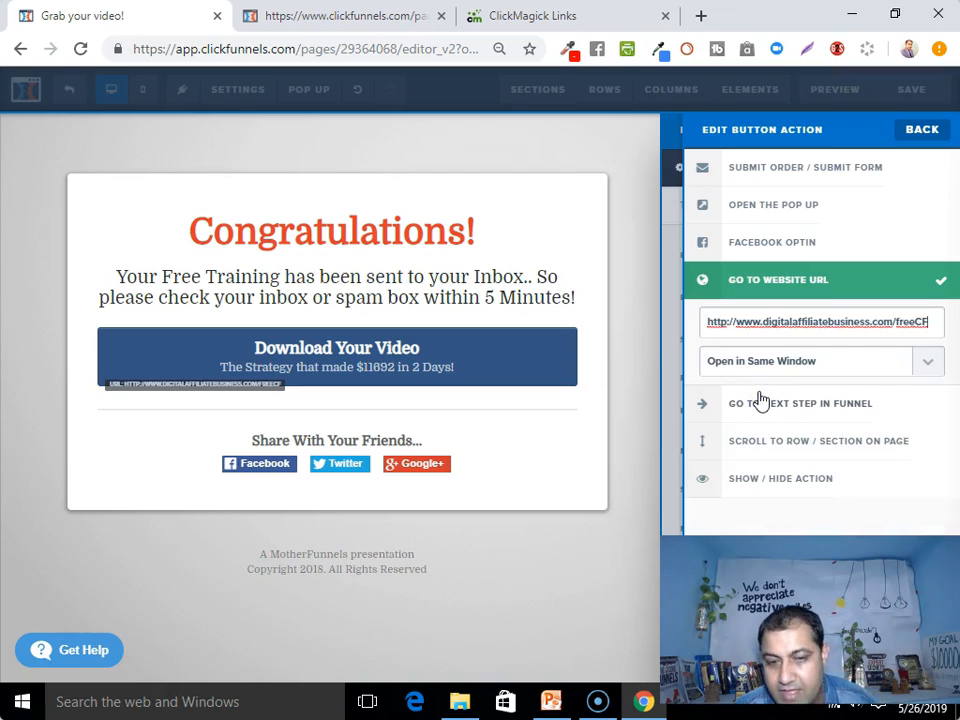
{"action": "left_click", "coordinate": [923, 321]}
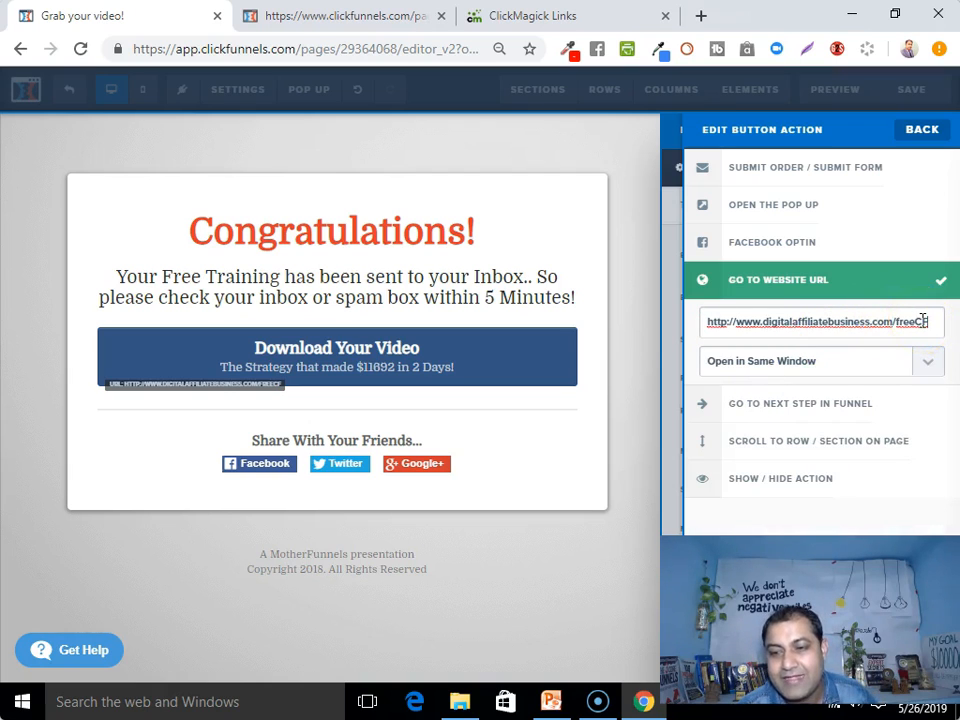
{"action": "left_click", "coordinate": [654, 422]}
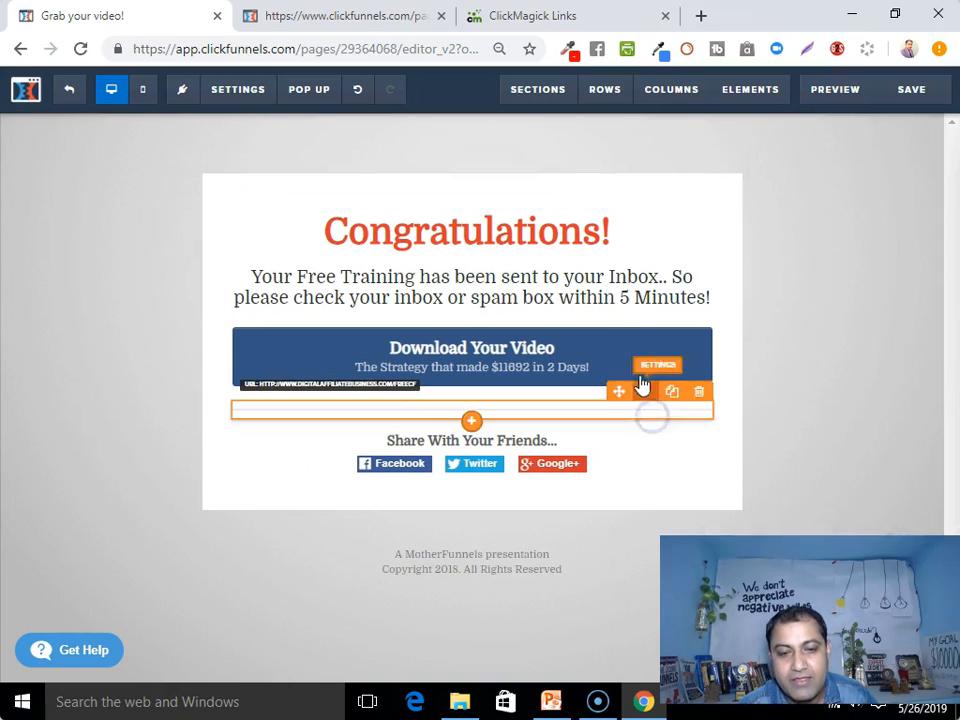
Change the button text to 'Get Your CF Free 14 Days Trial..'
{"action": "left_click", "coordinate": [643, 334]}
{"action": "left_click", "coordinate": [785, 335]}
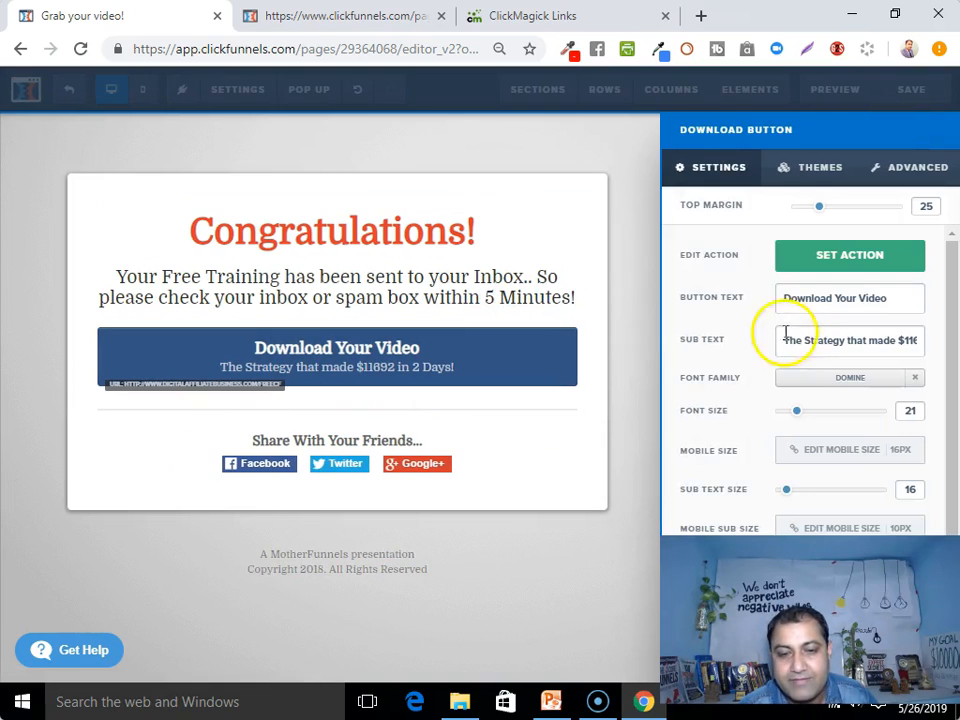
{"action": "left_click_drag", "start_coordinate": [785, 299], "coordinate": [899, 299]}
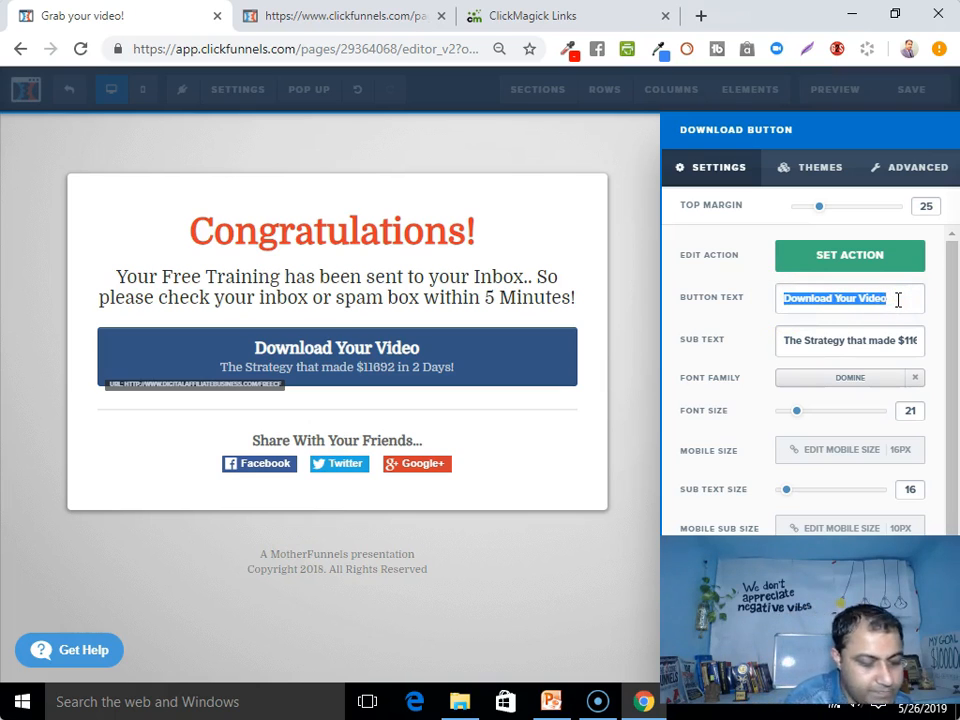
{"action": "type", "text": "Get Your C"}
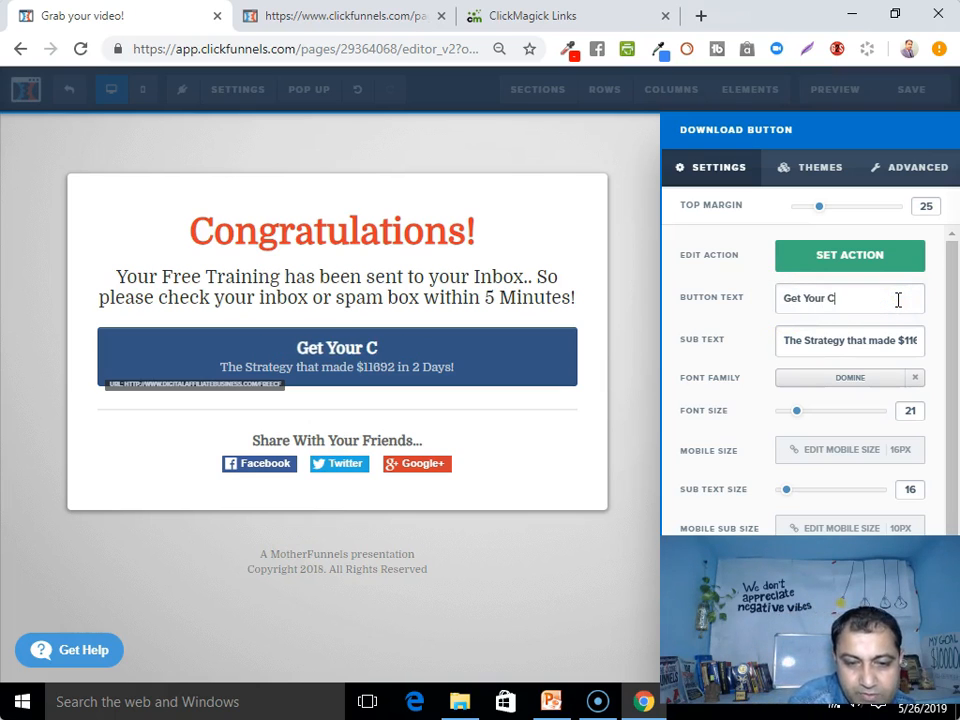
{"action": "type", "text": "F Fr"}
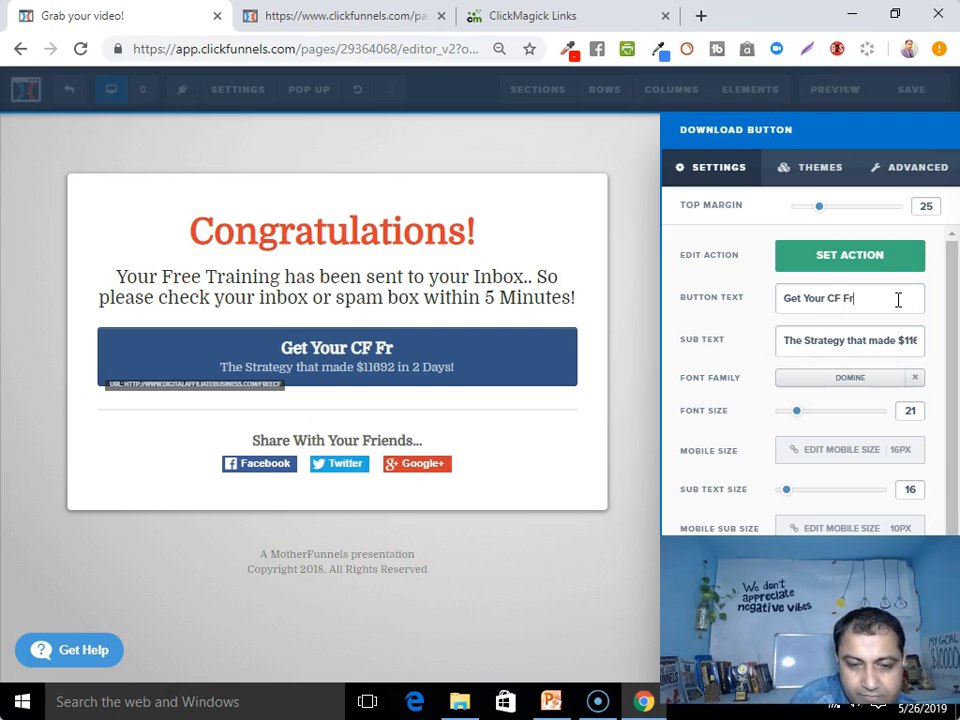
{"action": "type", "text": "ee 14 Days Trial.."}
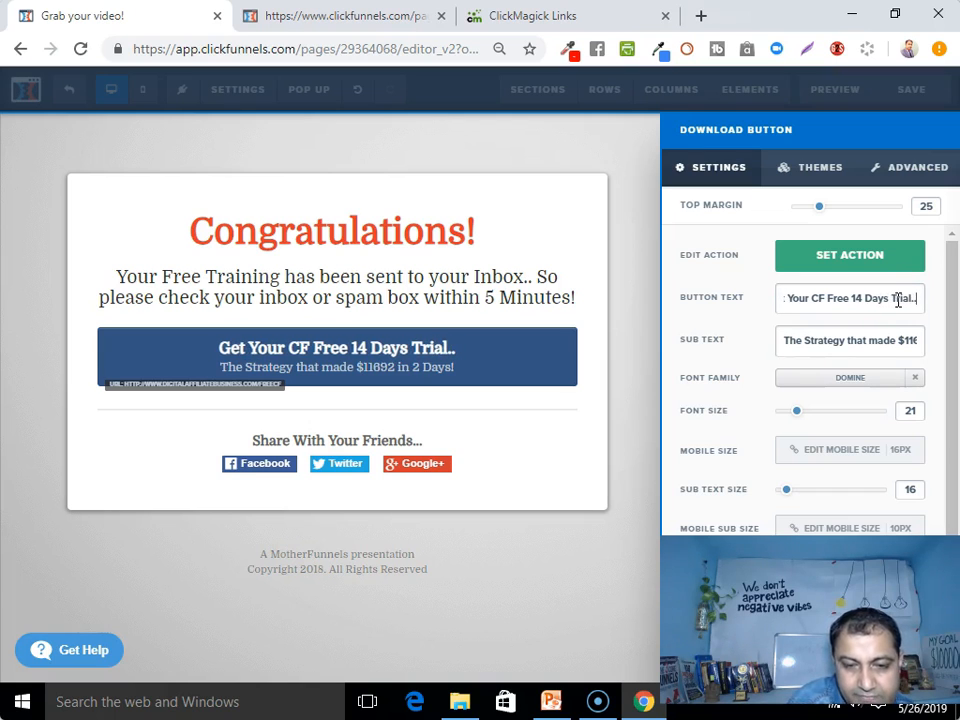
{"action": "left_click", "coordinate": [561, 343]}
{"action": "left_click", "coordinate": [414, 300]}
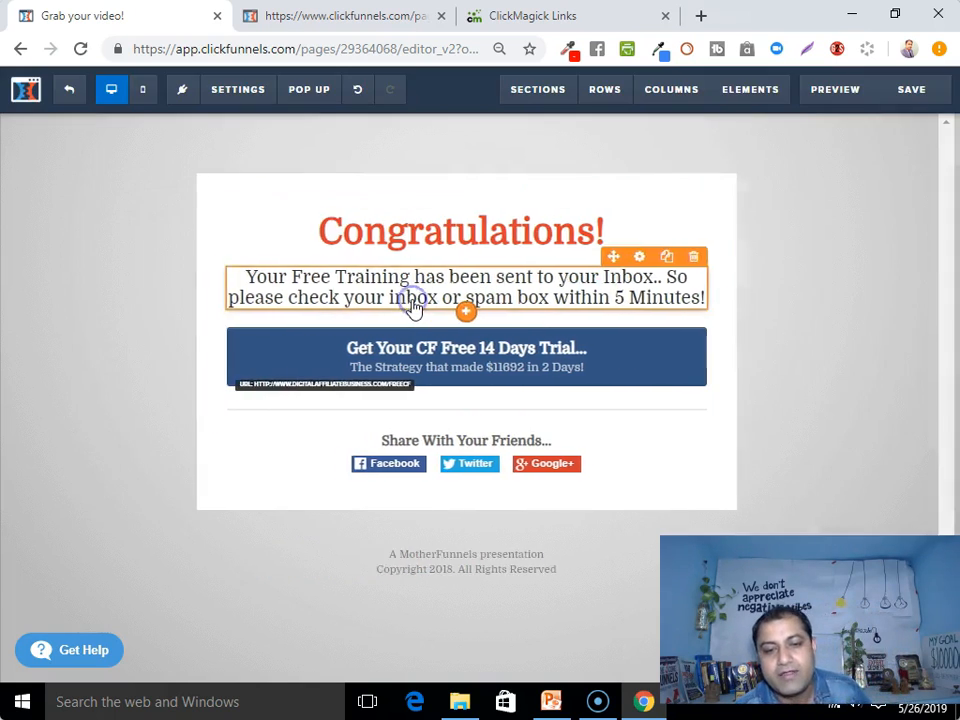
Select the congratulations text block and open the Add Element panel below it
{"action": "left_click", "coordinate": [476, 321]}
{"action": "left_click", "coordinate": [476, 306]}
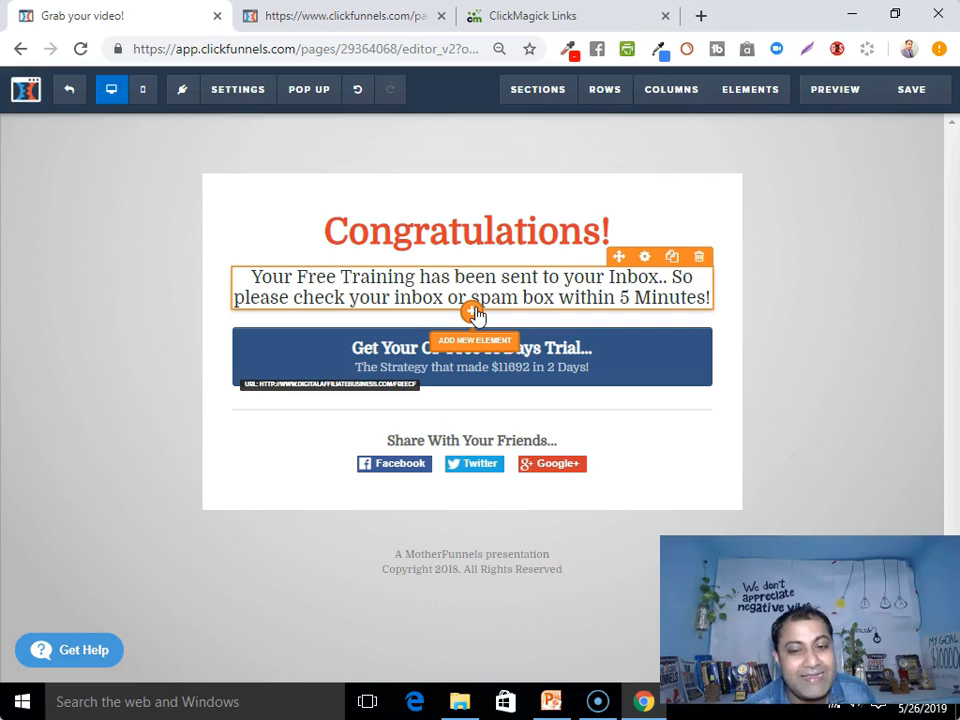
{"action": "left_click", "coordinate": [471, 313]}
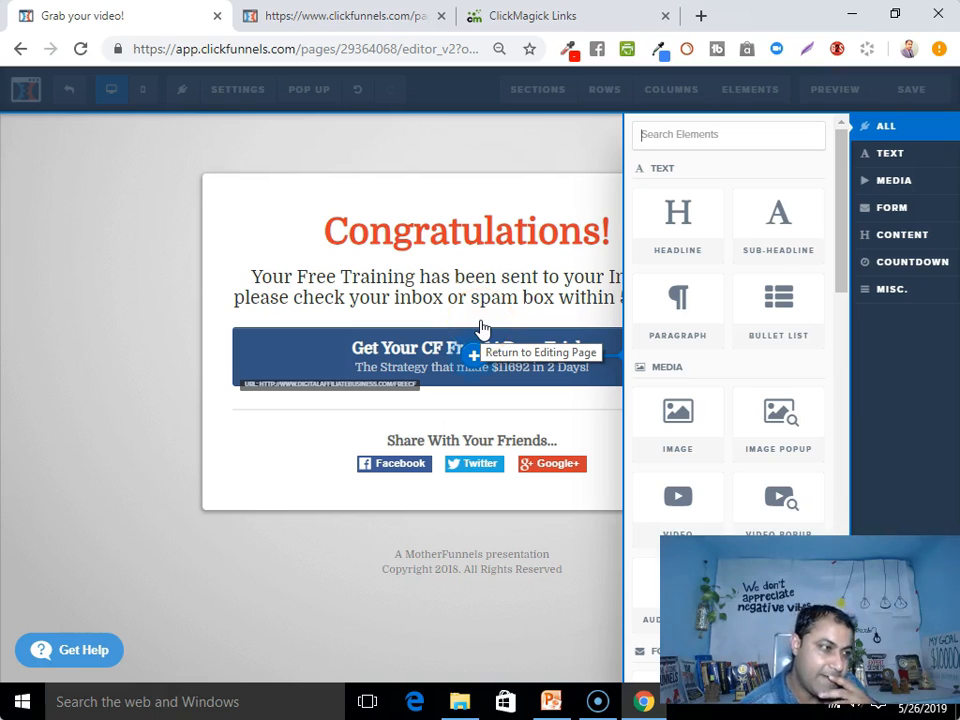
Add a Video element below the congratulations text and check where it sits on the page
{"action": "left_click", "coordinate": [677, 515]}
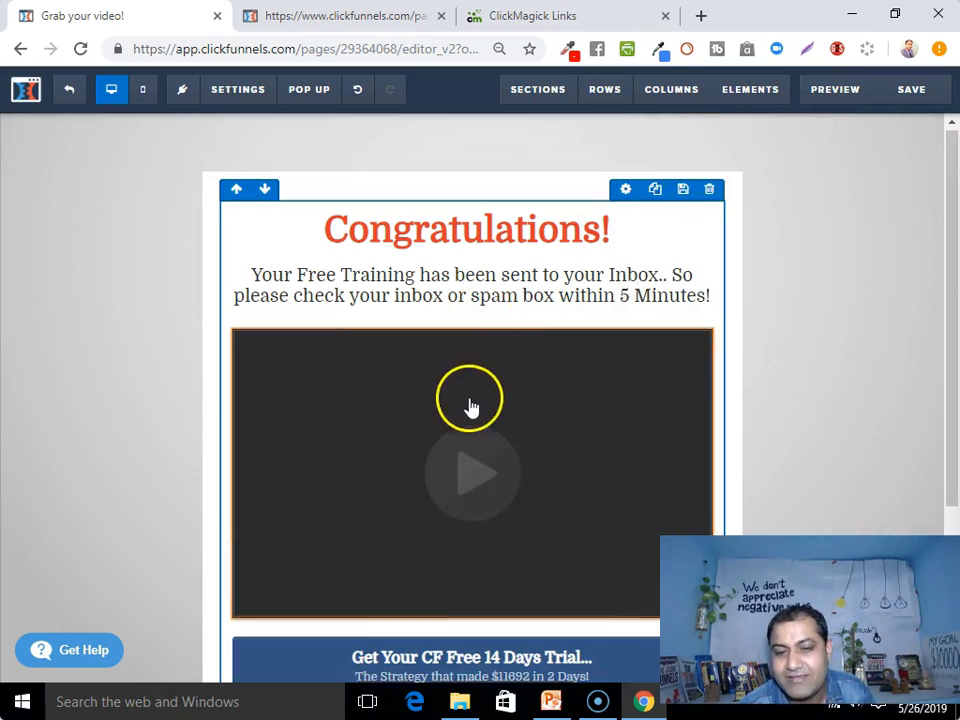
{"action": "scroll", "coordinate": [467, 407], "scroll_direction": "down", "scroll_amount": 2}
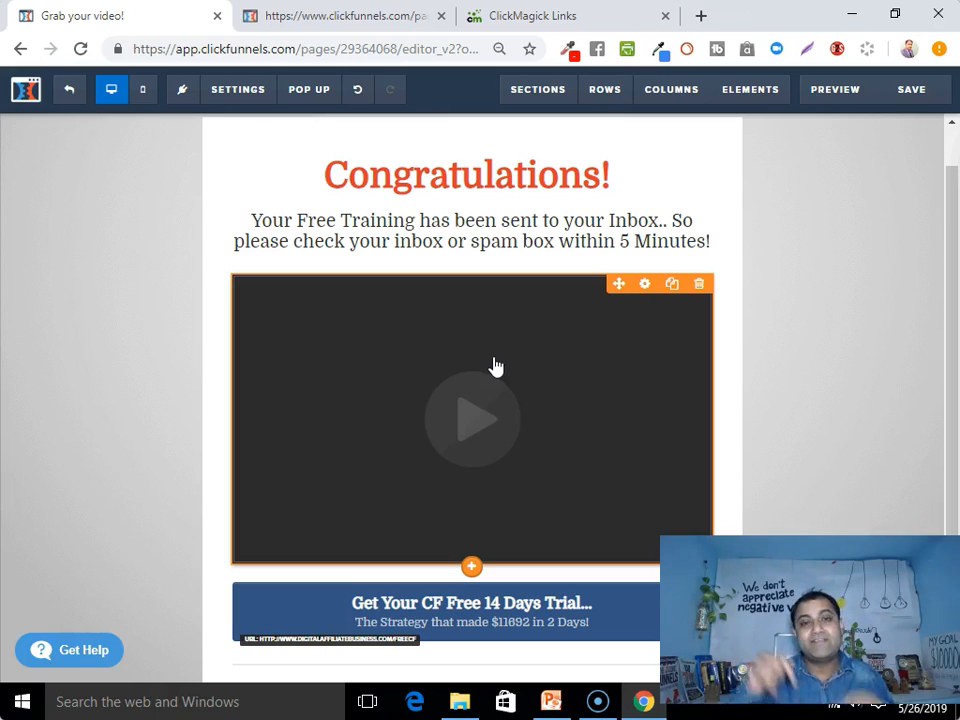
{"action": "scroll", "coordinate": [493, 366], "scroll_direction": "down", "scroll_amount": 3}
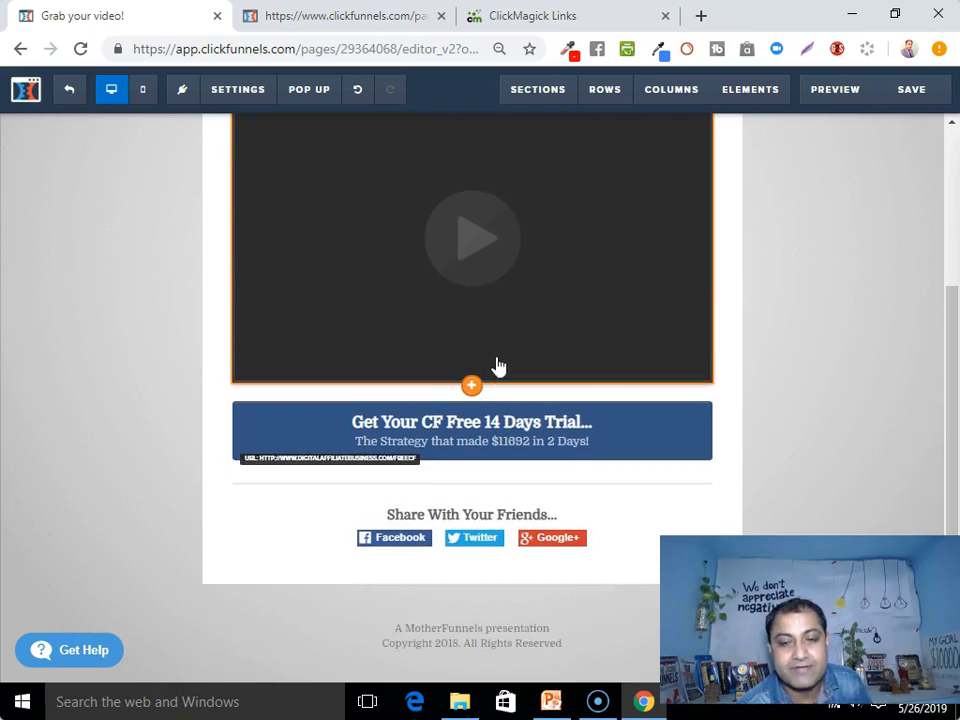
{"action": "scroll", "coordinate": [497, 369], "scroll_direction": "up", "scroll_amount": 3}
{"action": "left_click", "coordinate": [585, 338]}
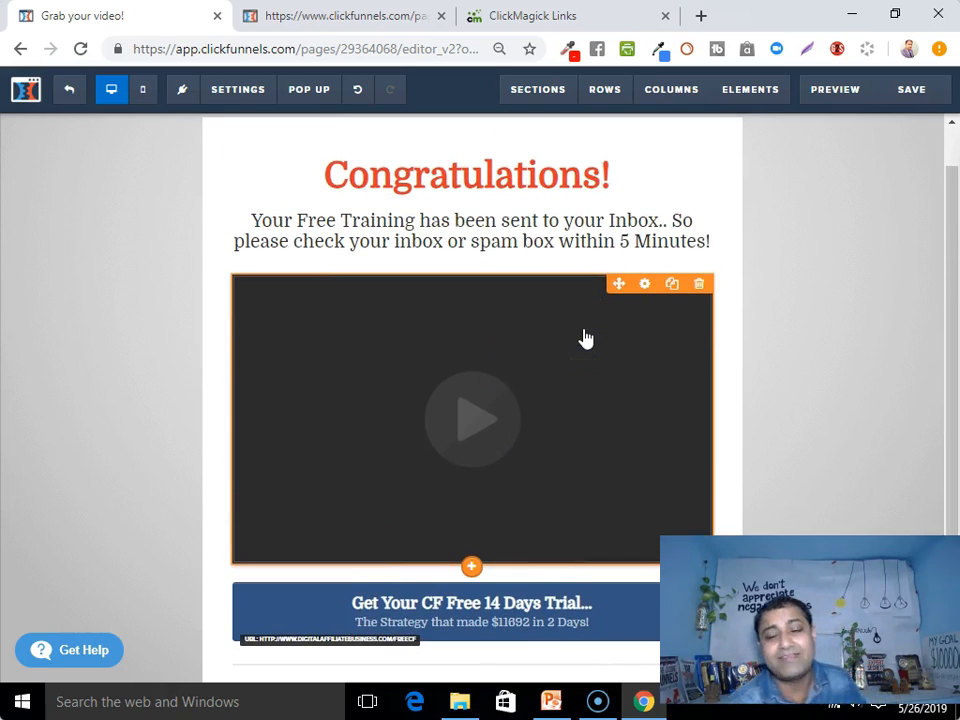
{"action": "scroll", "coordinate": [585, 338], "scroll_direction": "down", "scroll_amount": 2}
{"action": "scroll", "coordinate": [544, 361], "scroll_direction": "up", "scroll_amount": 1}
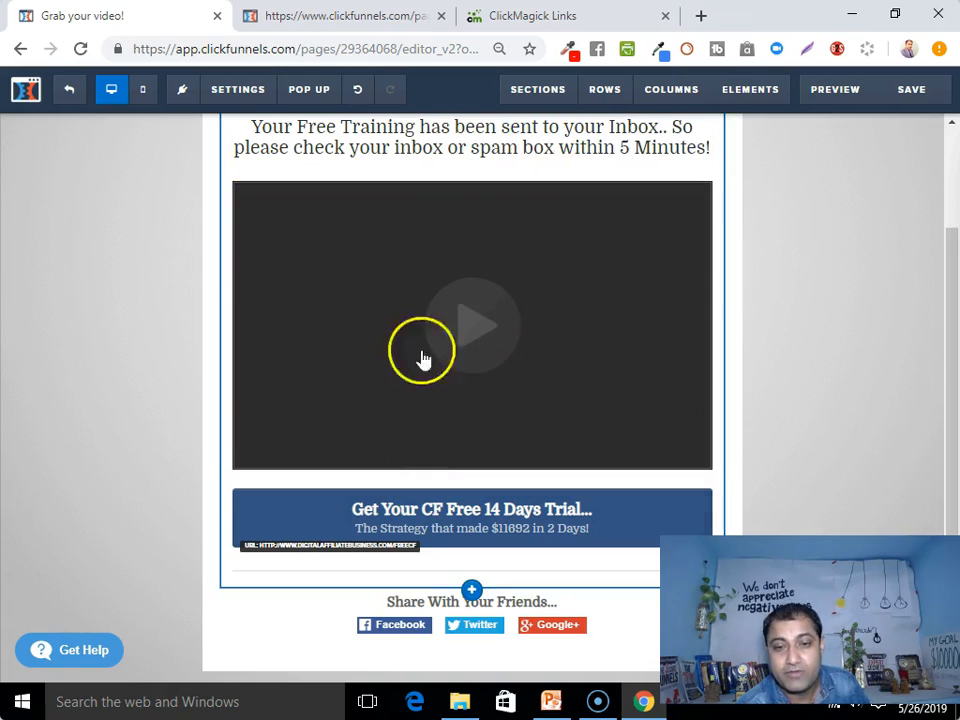
In a new tab, open the Thank You video from your own YouTube channel
{"action": "left_click", "coordinate": [702, 15]}
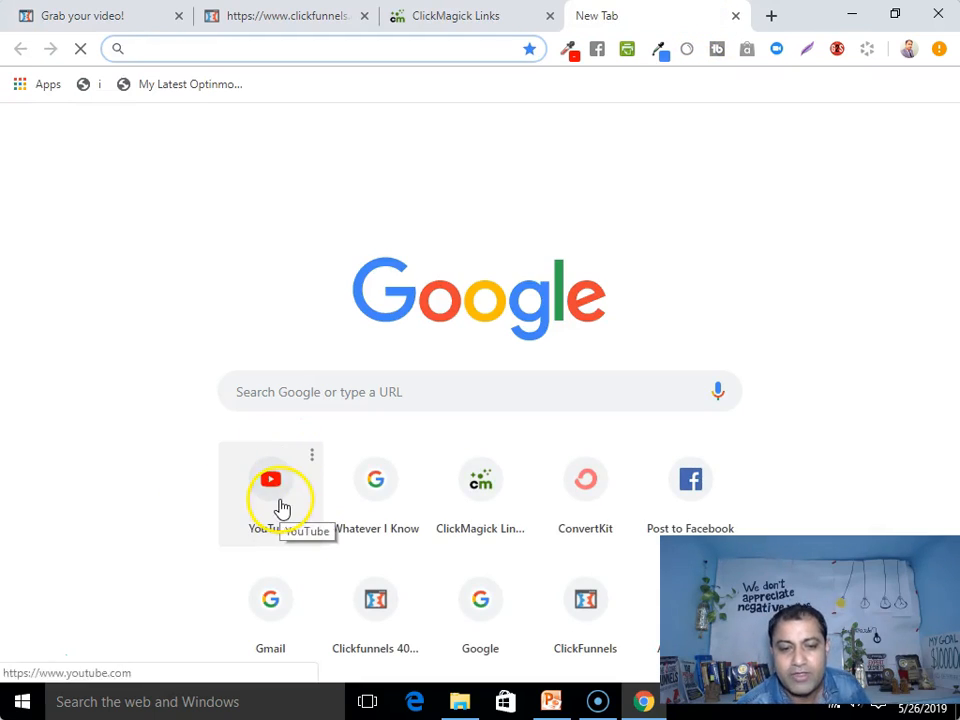
{"action": "left_click", "coordinate": [278, 505]}
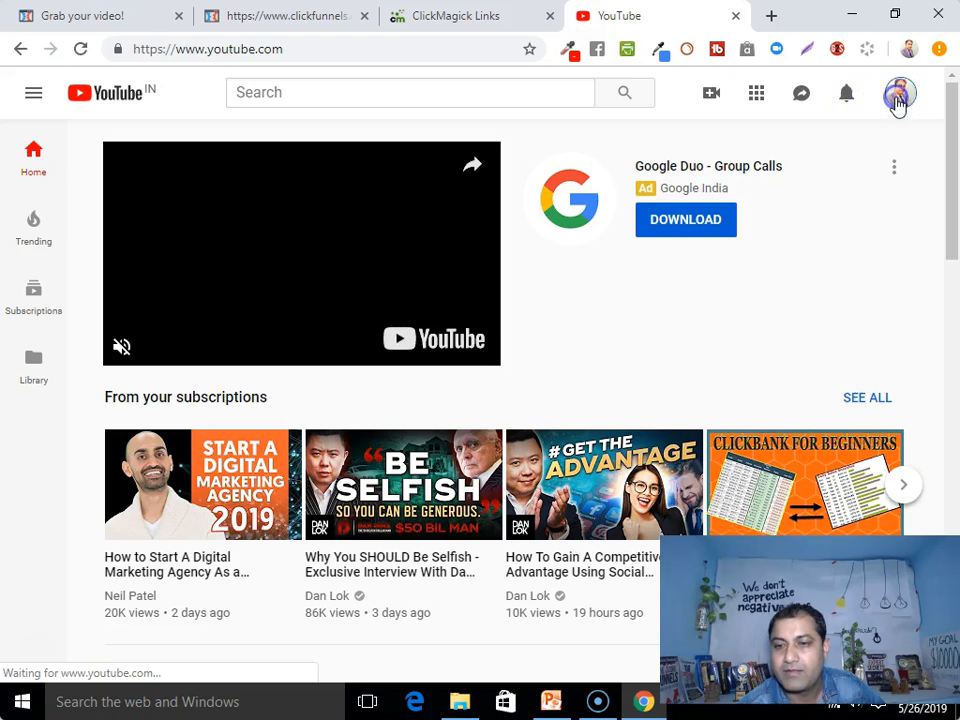
{"action": "left_click", "coordinate": [897, 98]}
{"action": "left_click", "coordinate": [700, 190]}
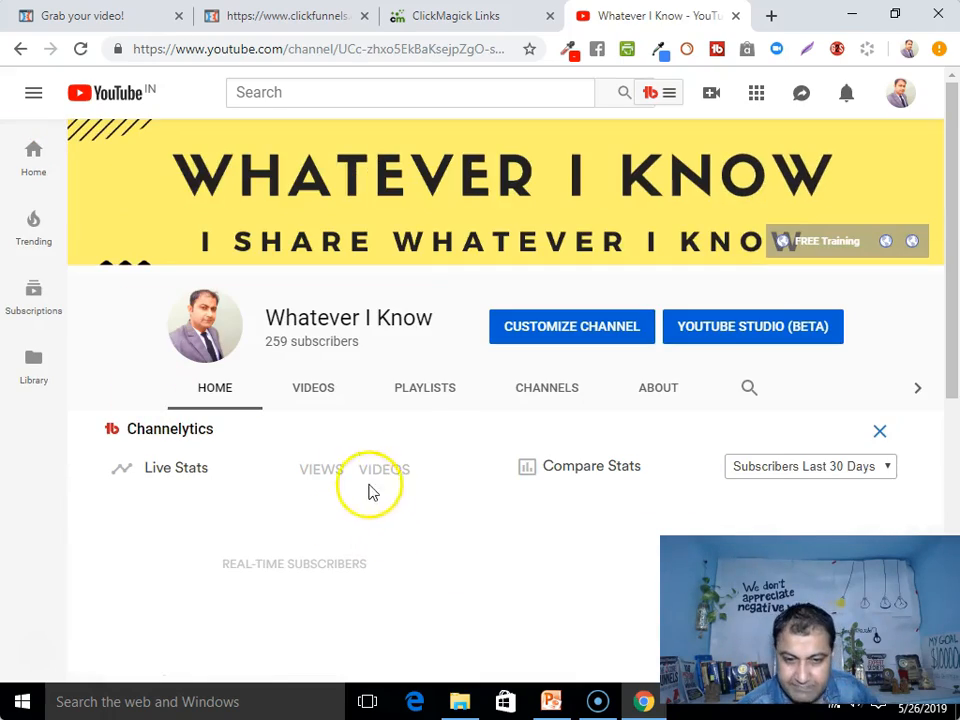
{"action": "left_click", "coordinate": [319, 387]}
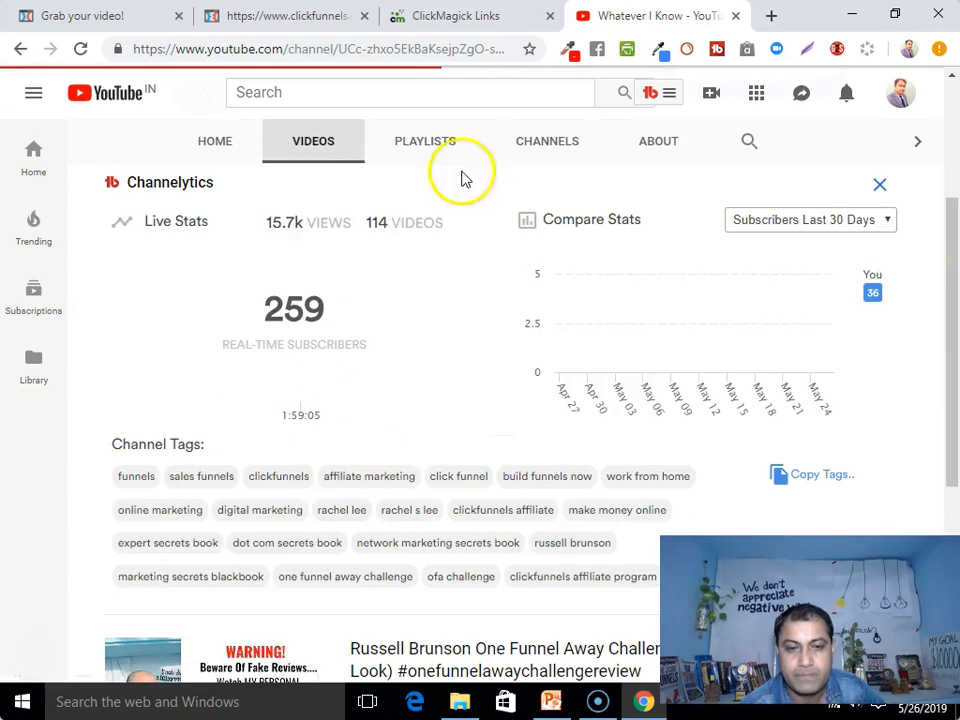
{"action": "scroll", "coordinate": [332, 332], "scroll_direction": "down", "scroll_amount": 4}
{"action": "scroll", "coordinate": [332, 339], "scroll_direction": "up", "scroll_amount": 4}
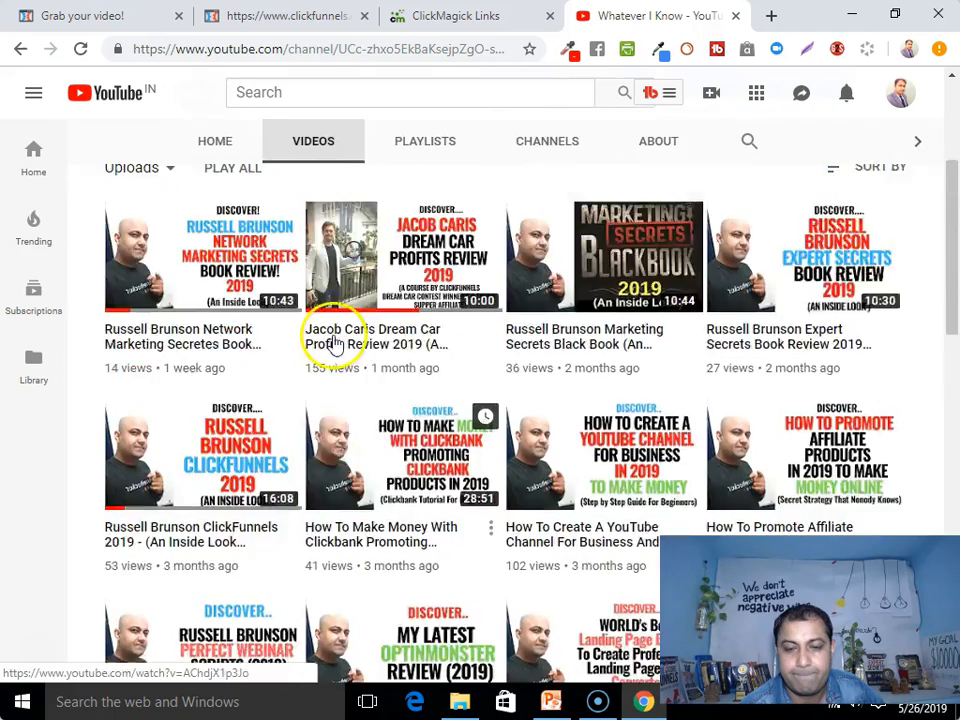
{"action": "left_click", "coordinate": [575, 330]}
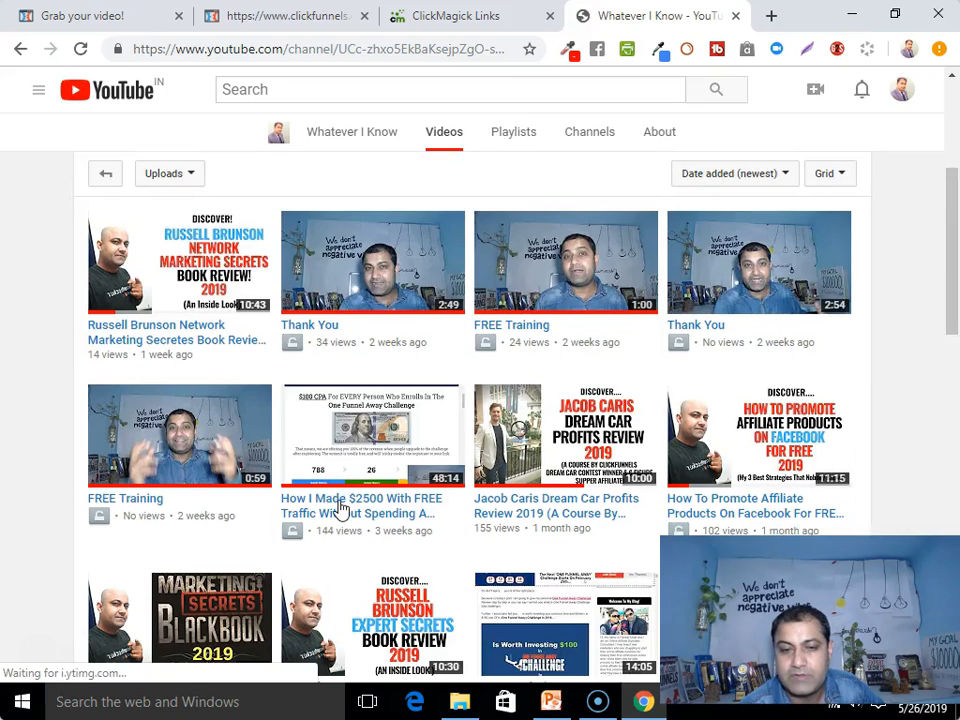
{"action": "left_click", "coordinate": [347, 328]}
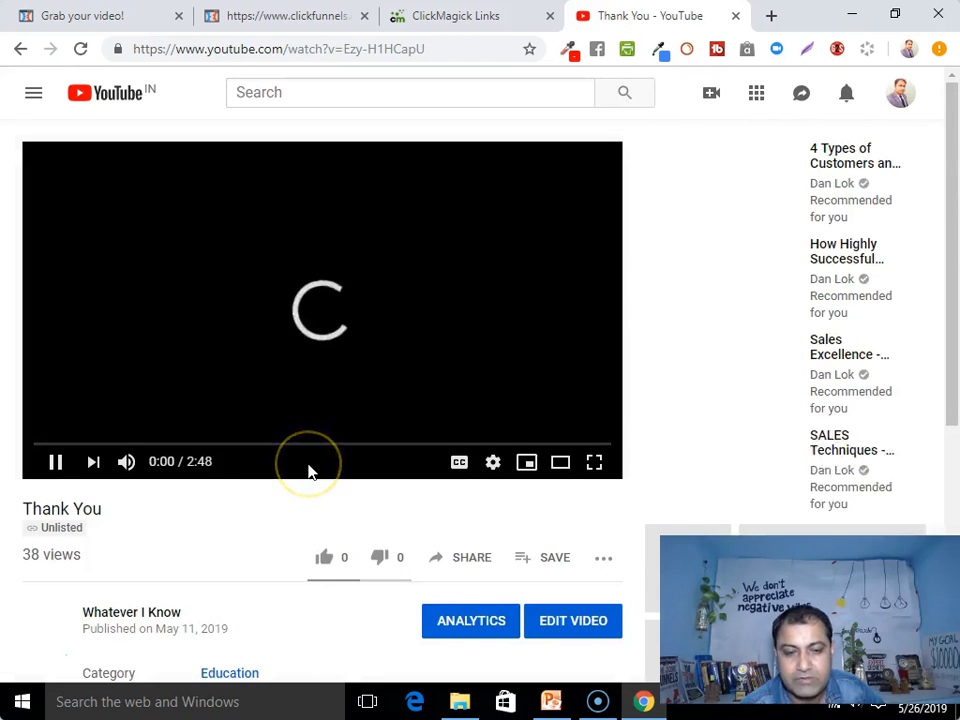
{"action": "scroll", "coordinate": [330, 460], "scroll_direction": "down", "scroll_amount": 2}
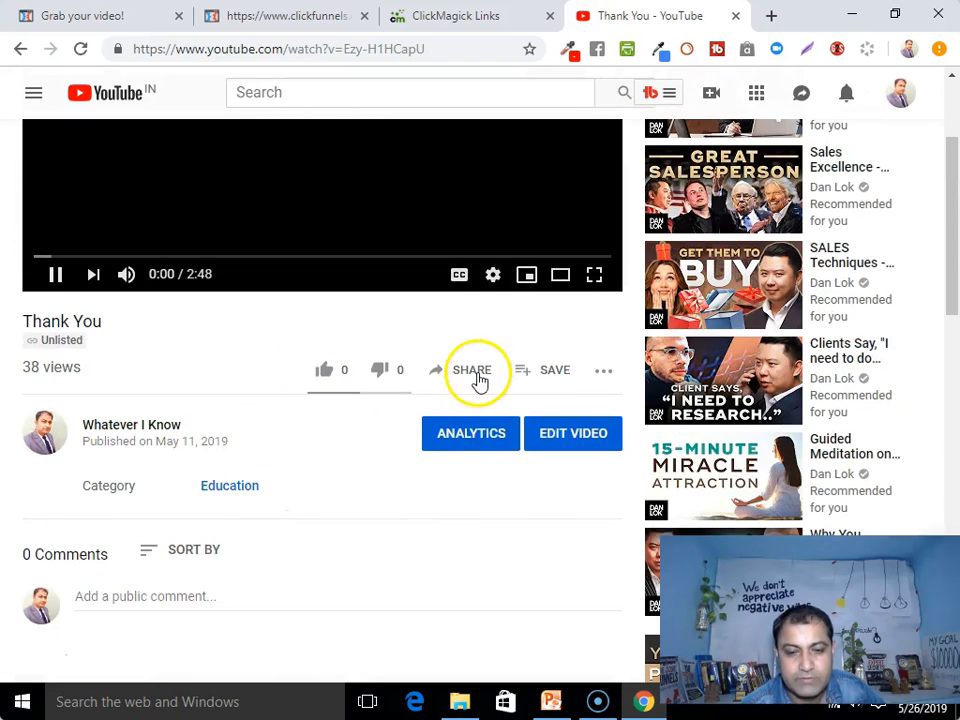
{"action": "scroll", "coordinate": [399, 399], "scroll_direction": "down", "scroll_amount": 2}
{"action": "scroll", "coordinate": [466, 190], "scroll_direction": "up", "scroll_amount": 4}
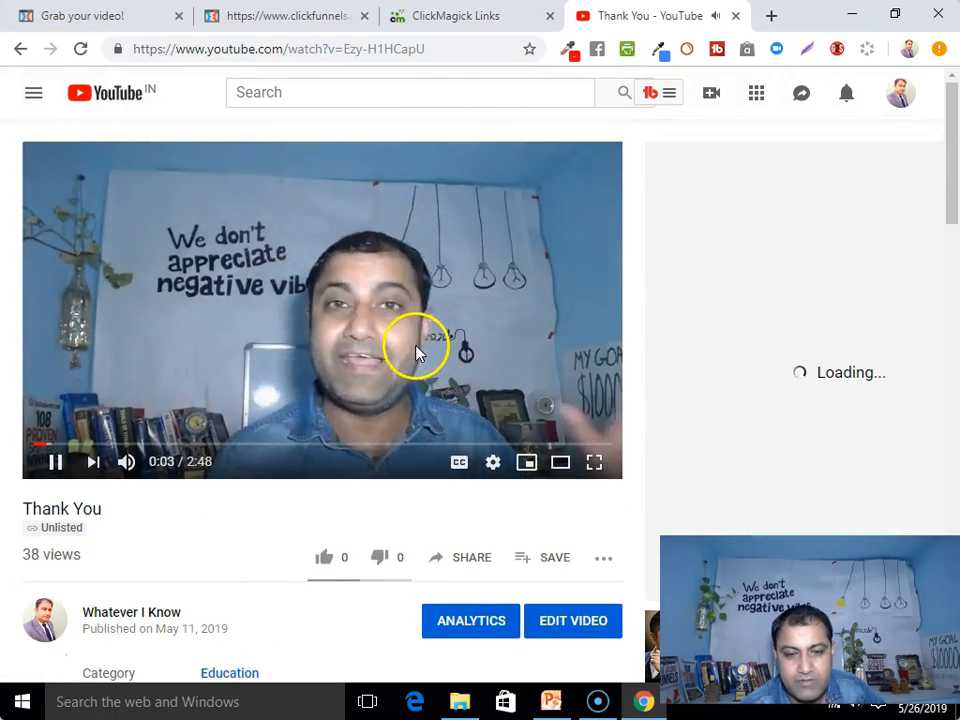
Copy the video's youtu.be share link and go back to the ClickFunnels tab
{"action": "left_click", "coordinate": [480, 561]}
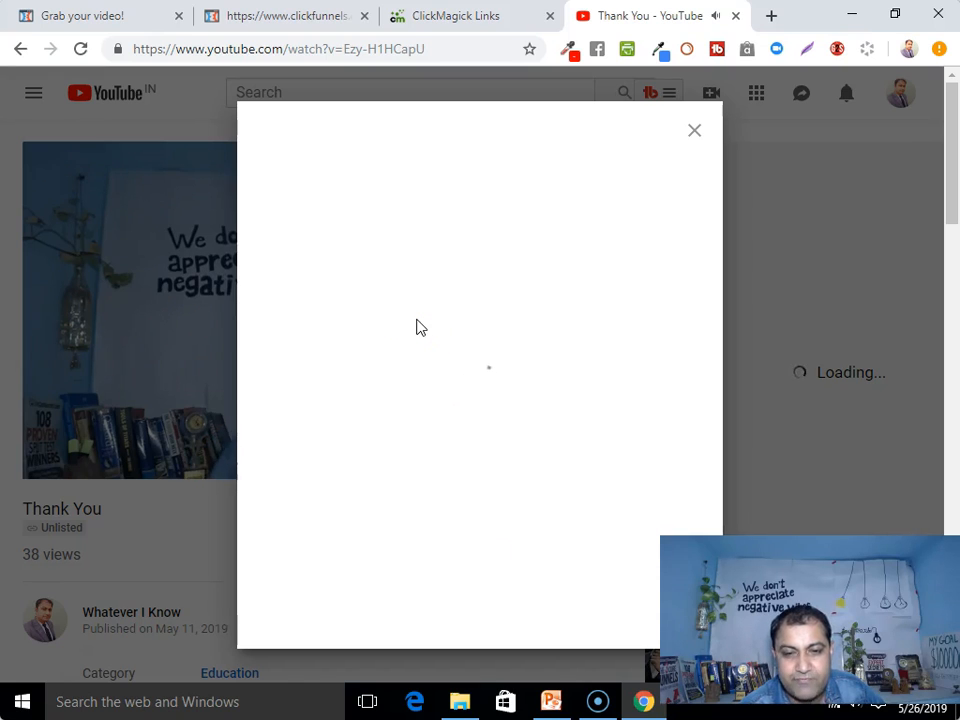
{"action": "left_click", "coordinate": [368, 543]}
{"action": "right_click", "coordinate": [370, 545]}
{"action": "left_click", "coordinate": [403, 555]}
{"action": "left_click", "coordinate": [695, 132]}
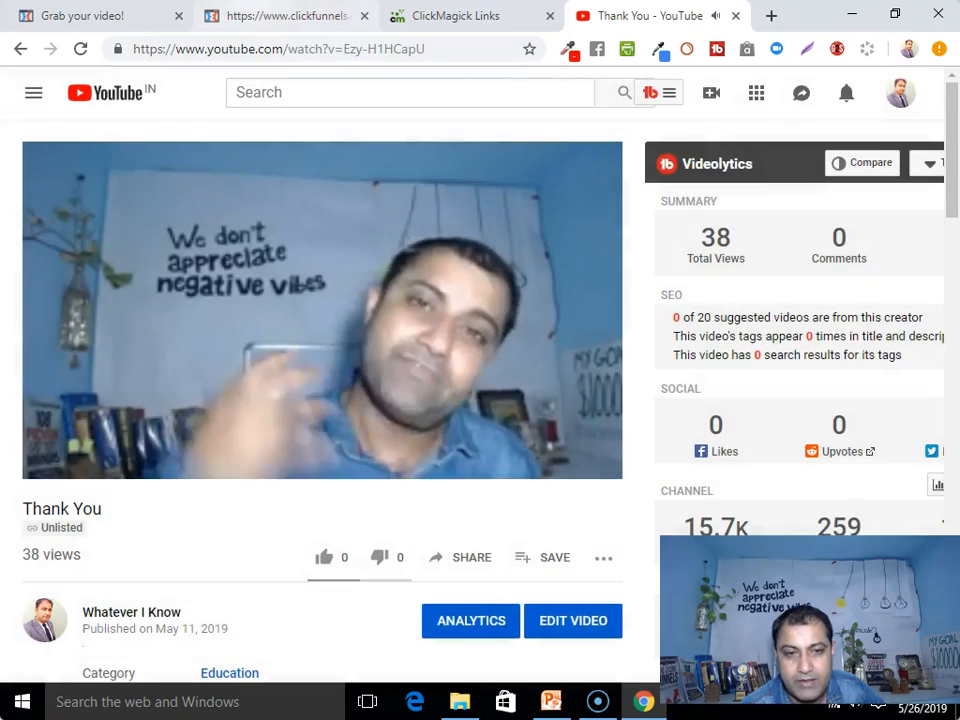
{"action": "left_click", "coordinate": [270, 17]}
Set the video element's source to YouTube and paste the Thank You video's youtu.be link
{"action": "left_click", "coordinate": [120, 18]}
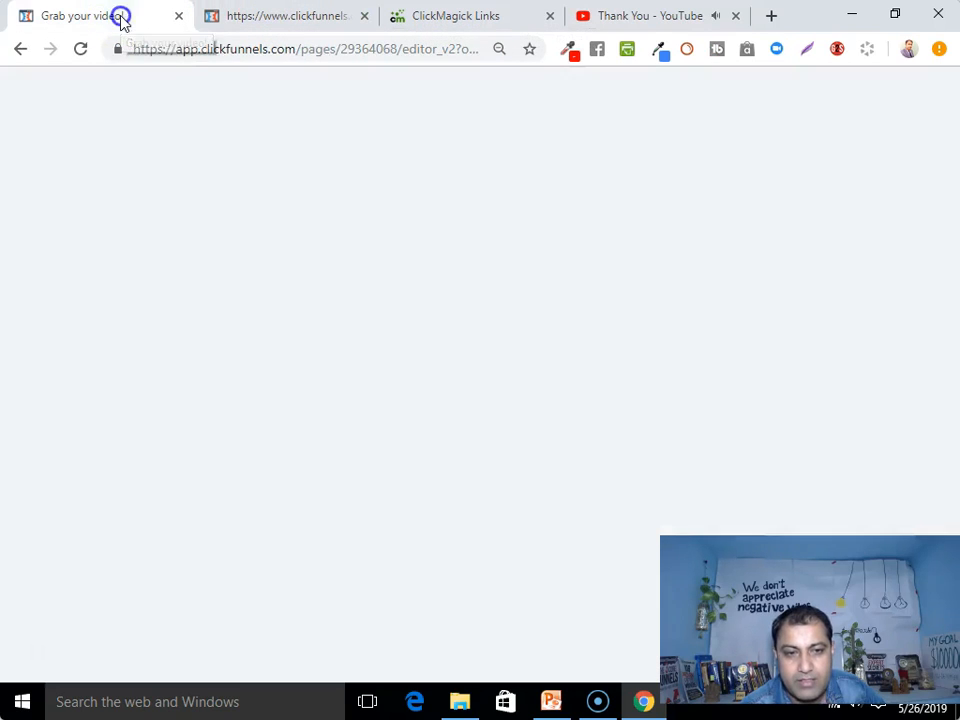
{"action": "scroll", "coordinate": [495, 440], "scroll_direction": "down", "scroll_amount": 2}
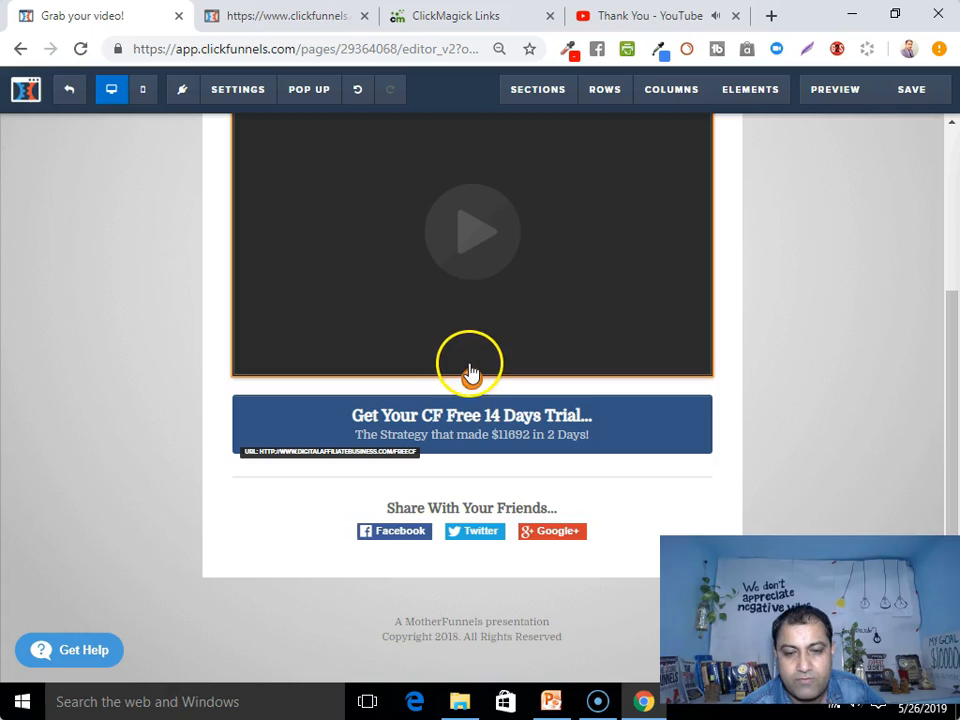
{"action": "scroll", "coordinate": [469, 369], "scroll_direction": "up", "scroll_amount": 3}
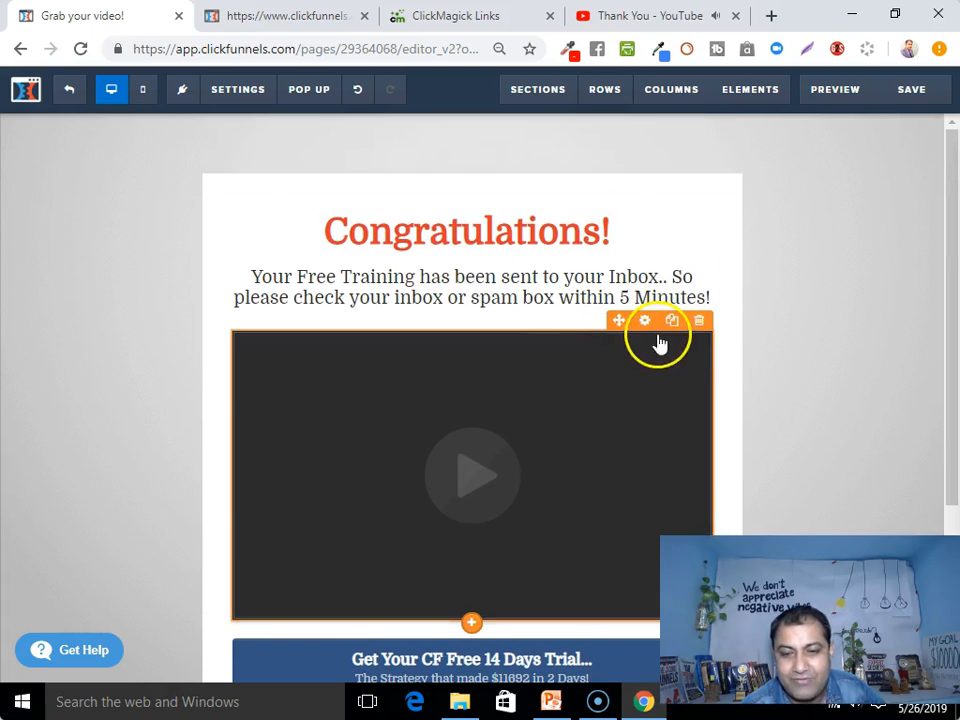
{"action": "left_click", "coordinate": [648, 325]}
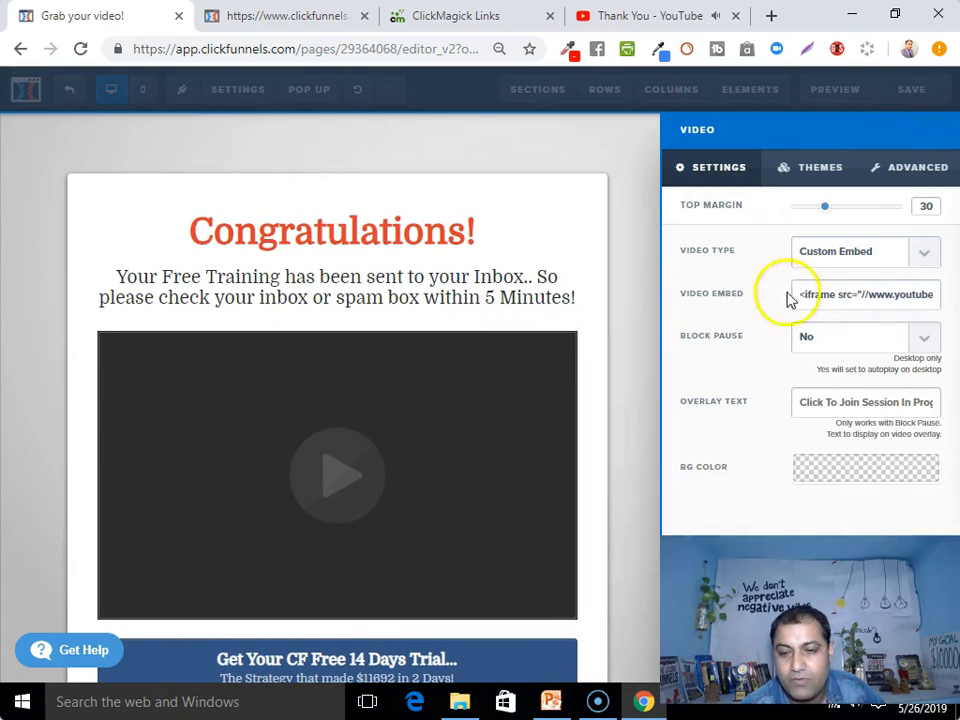
{"action": "left_click", "coordinate": [922, 254]}
{"action": "left_click", "coordinate": [922, 256]}
{"action": "left_click", "coordinate": [922, 256]}
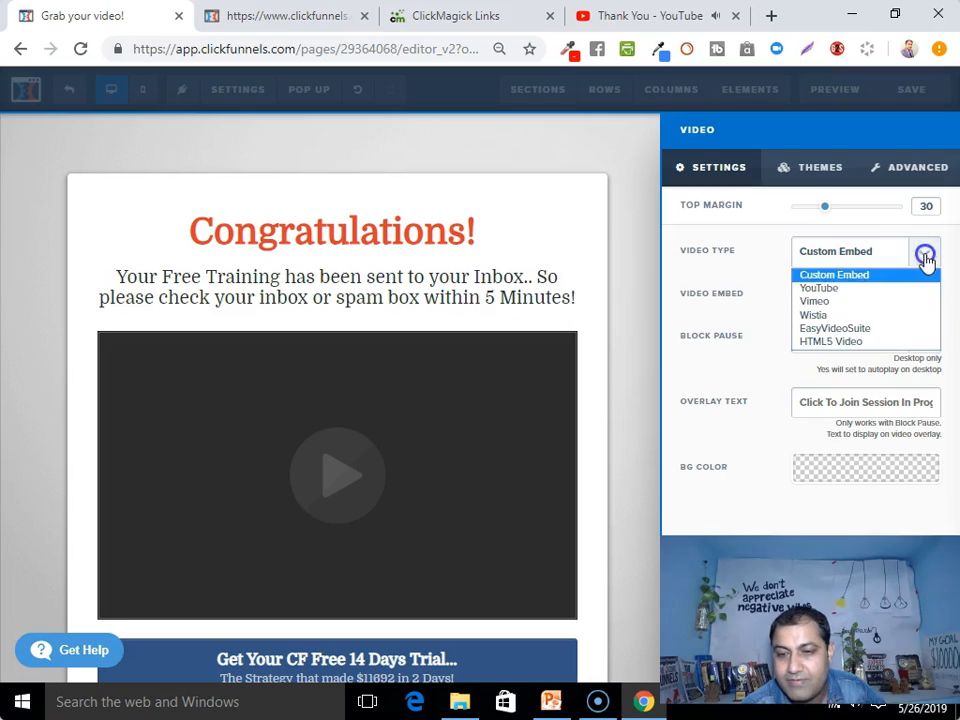
{"action": "left_click", "coordinate": [843, 290]}
{"action": "left_click", "coordinate": [808, 294]}
{"action": "right_click", "coordinate": [808, 294]}
{"action": "left_click", "coordinate": [797, 407]}
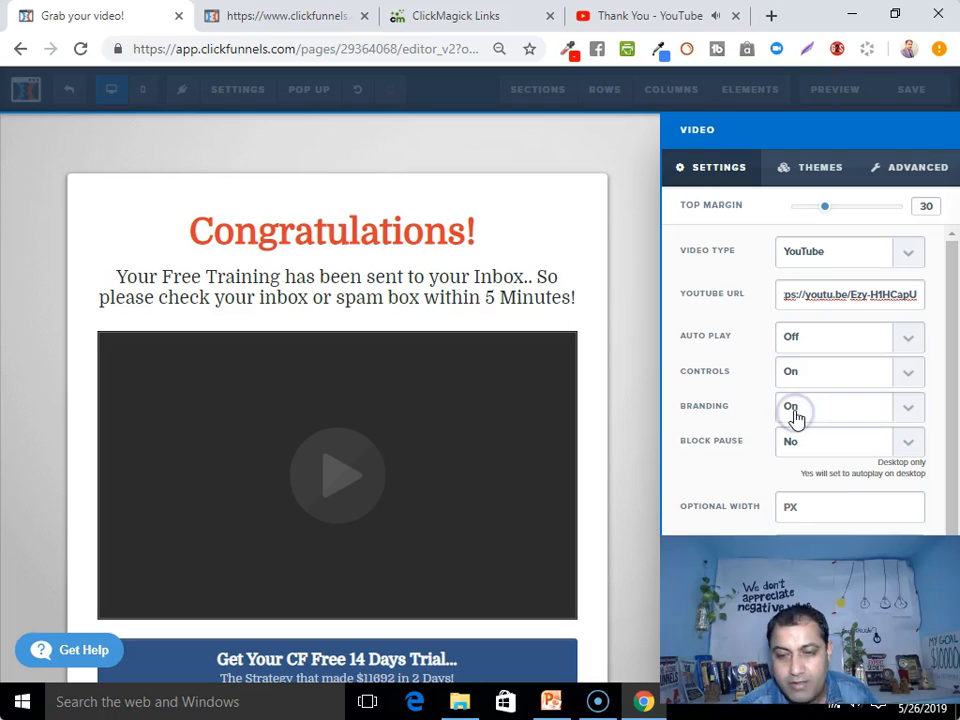
Close the video settings and save the page
{"action": "left_click", "coordinate": [641, 434]}
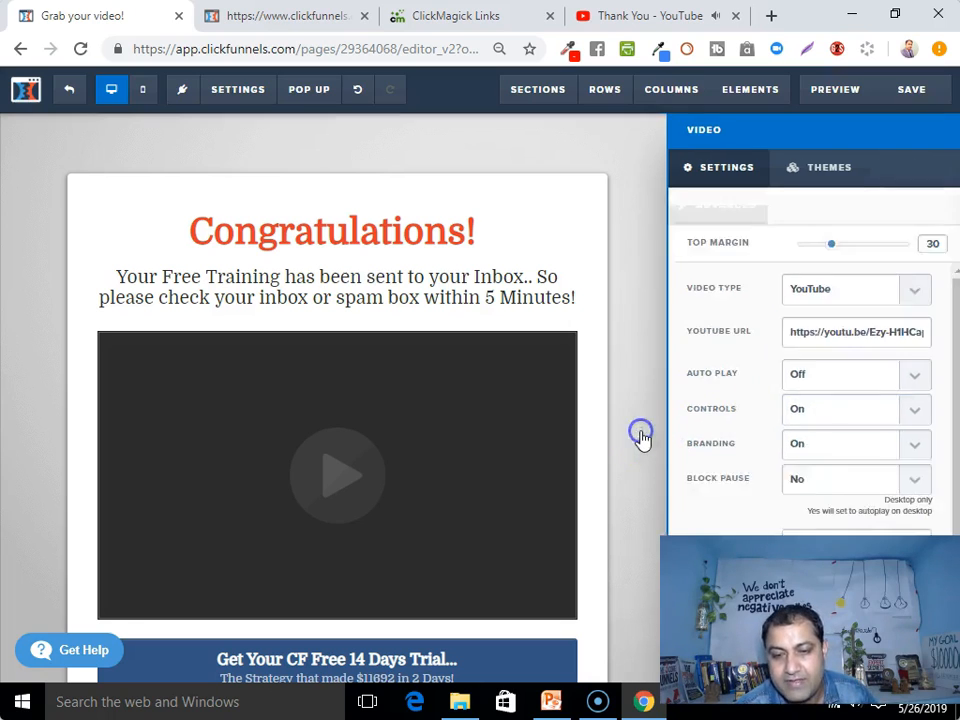
{"action": "scroll", "coordinate": [690, 411], "scroll_direction": "down", "scroll_amount": 3}
{"action": "left_click", "coordinate": [922, 92]}
{"action": "left_click", "coordinate": [364, 377]}
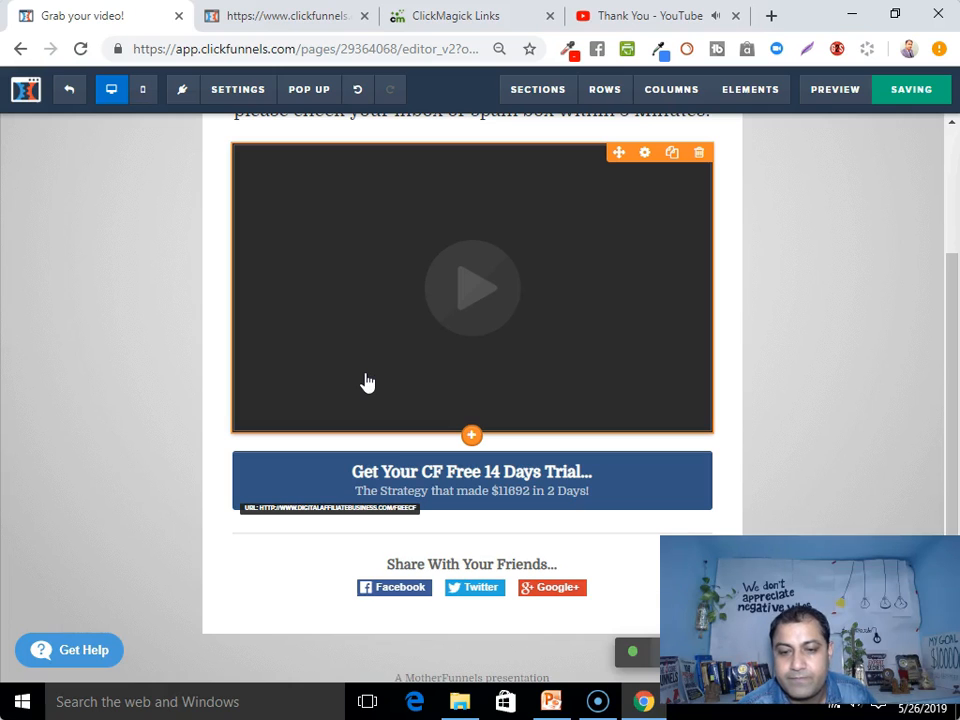
Delete the share-with-friends row below the free-trial button
{"action": "scroll", "coordinate": [364, 381], "scroll_direction": "down", "scroll_amount": 1}
{"action": "scroll", "coordinate": [364, 381], "scroll_direction": "up", "scroll_amount": 3}
{"action": "scroll", "coordinate": [364, 381], "scroll_direction": "down", "scroll_amount": 3}
{"action": "left_click", "coordinate": [467, 493]}
{"action": "left_click", "coordinate": [631, 543]}
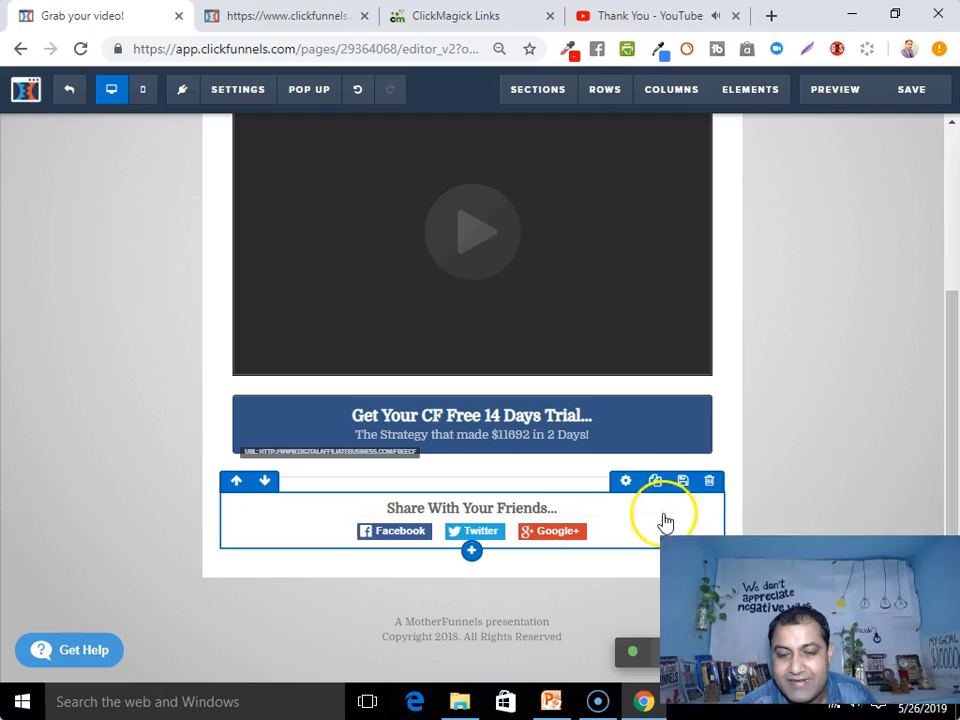
{"action": "left_click", "coordinate": [710, 482]}
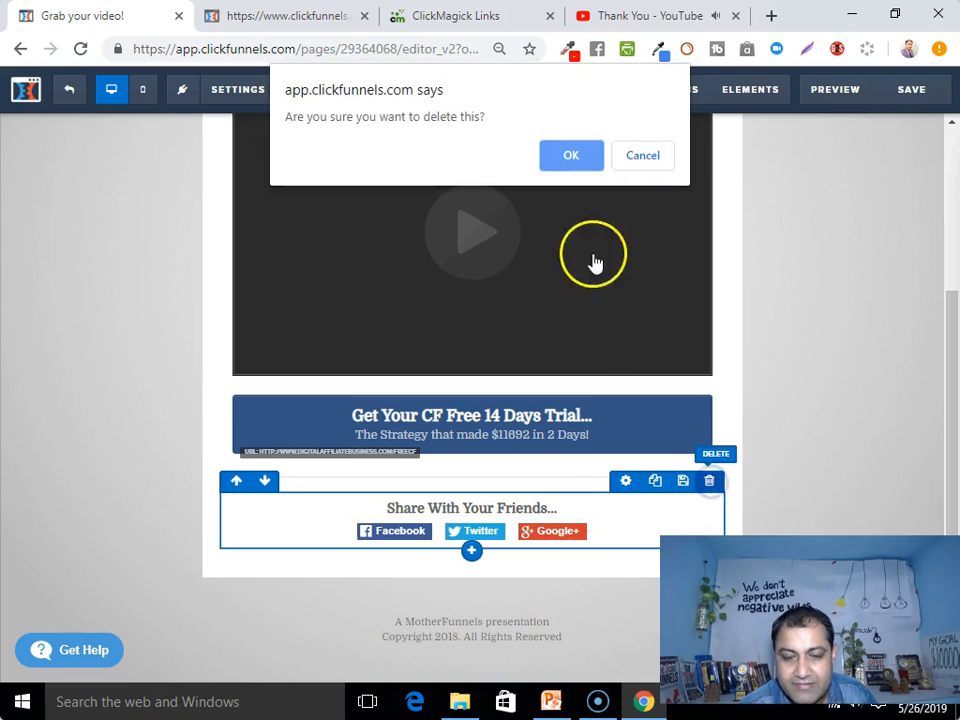
{"action": "left_click", "coordinate": [569, 156]}
{"action": "scroll", "coordinate": [877, 382], "scroll_direction": "up", "scroll_amount": 2}
{"action": "scroll", "coordinate": [880, 388], "scroll_direction": "down", "scroll_amount": 2}
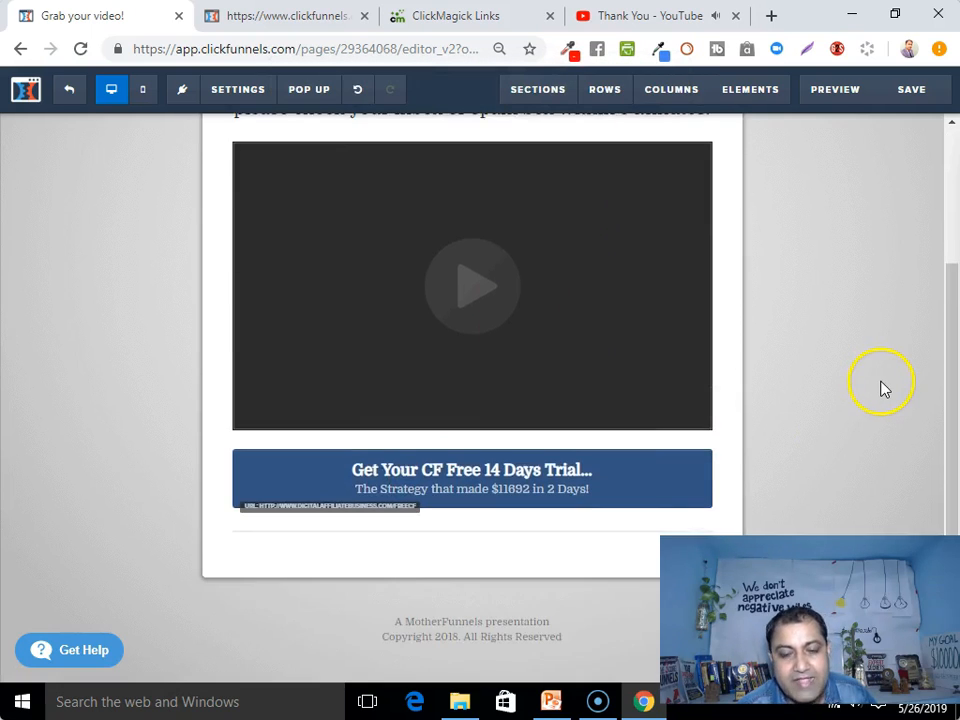
{"action": "scroll", "coordinate": [868, 407], "scroll_direction": "up", "scroll_amount": 2}
{"action": "scroll", "coordinate": [586, 306], "scroll_direction": "down", "scroll_amount": 2}
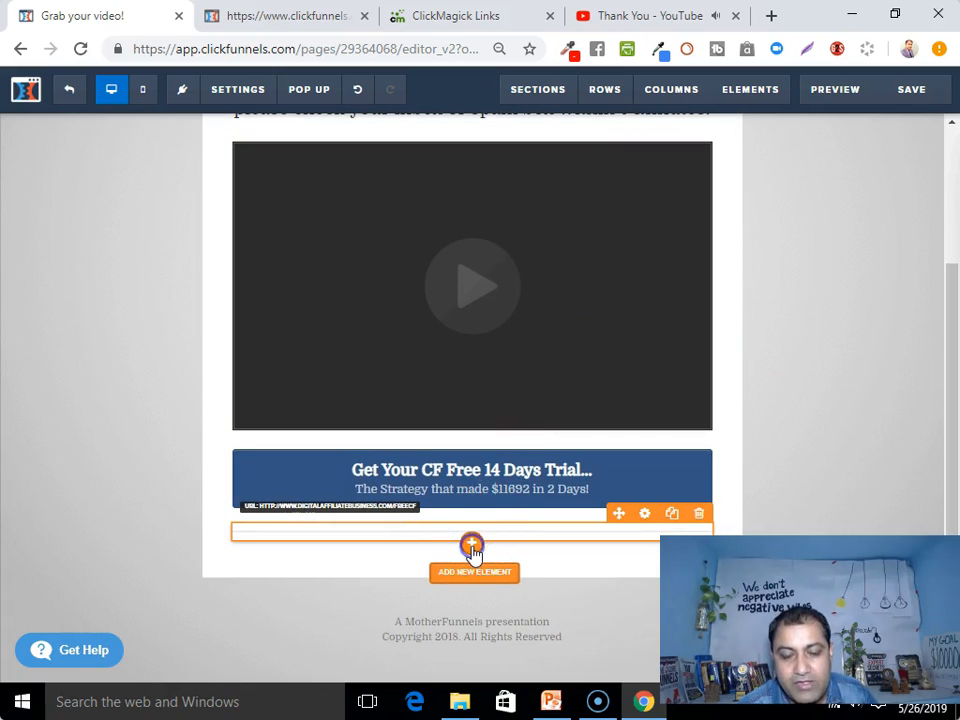
Add a headline under the trial button reading 'FREE BOOK (Worth $97)', then close the YouTube tab
{"action": "left_click", "coordinate": [473, 548]}
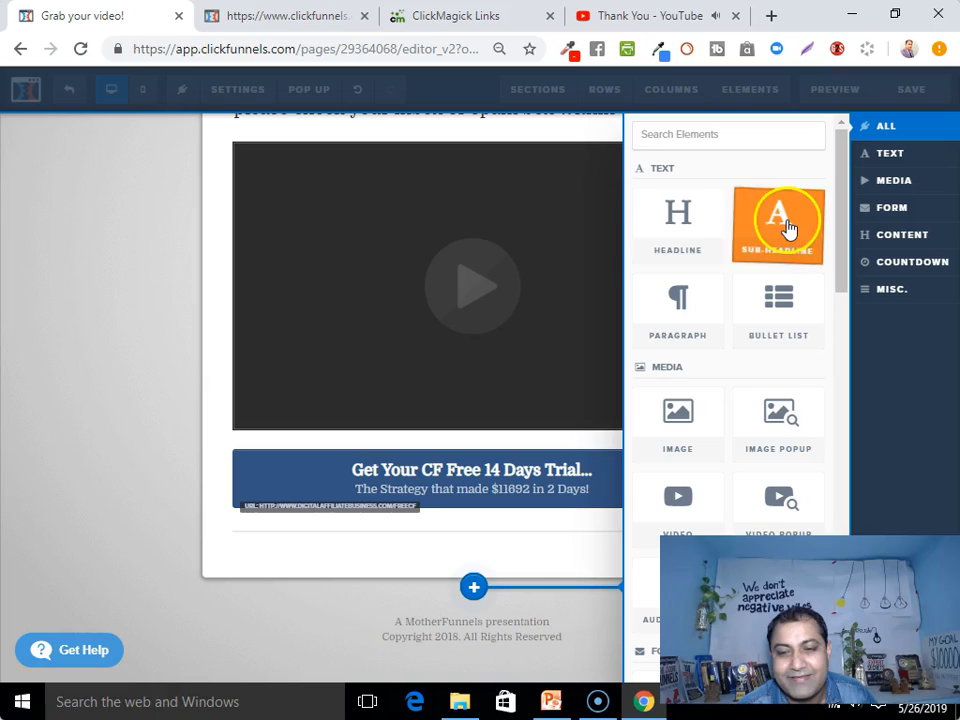
{"action": "left_click", "coordinate": [692, 231]}
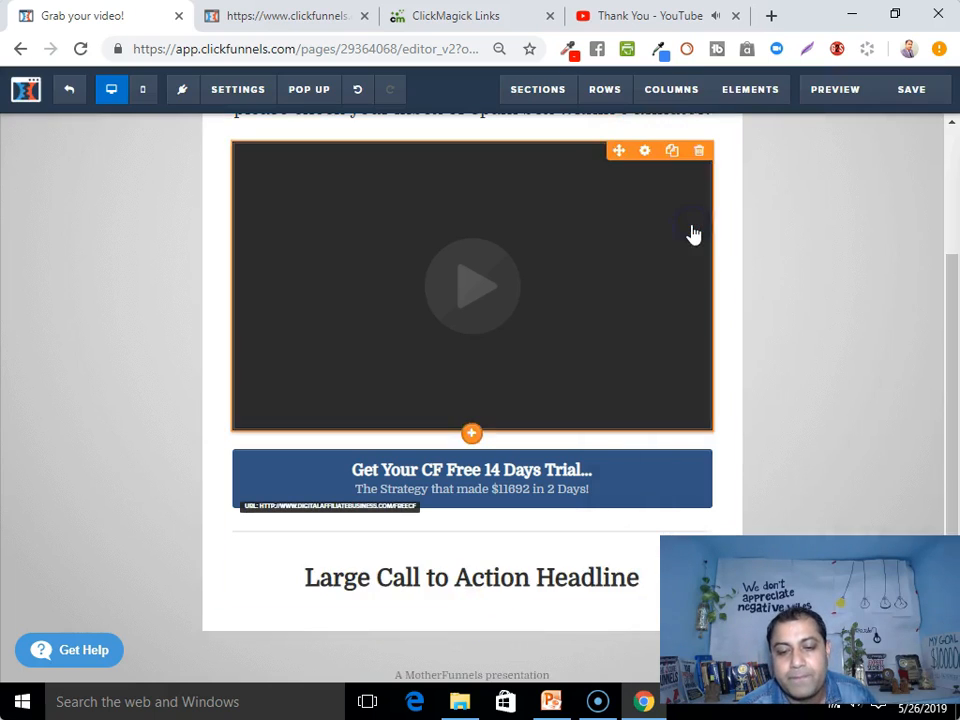
{"action": "scroll", "coordinate": [540, 474], "scroll_direction": "down", "scroll_amount": 2}
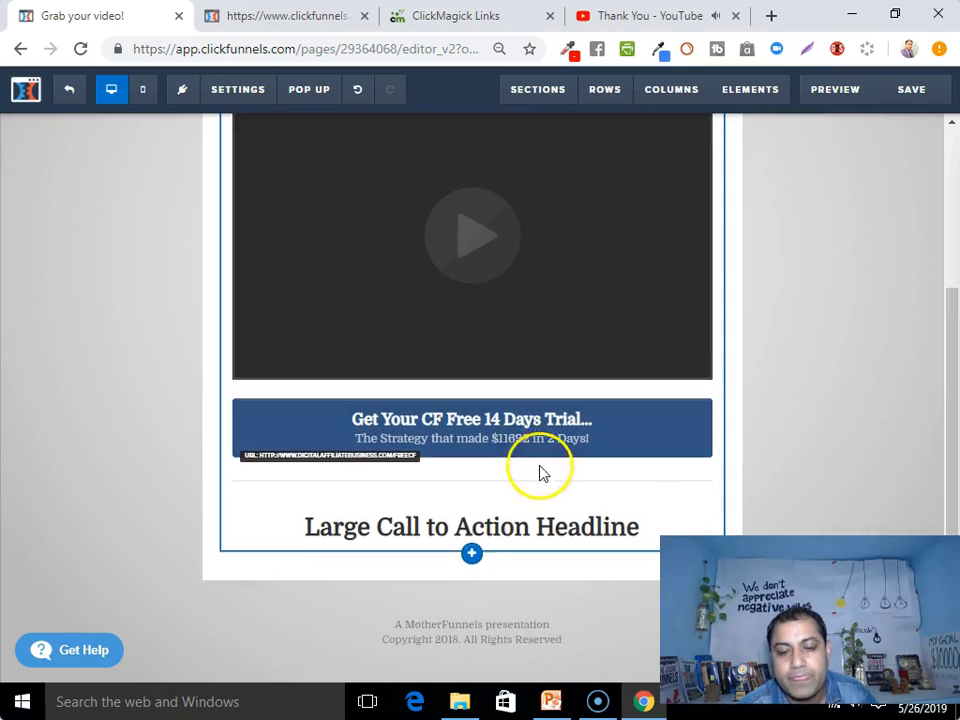
{"action": "left_click", "coordinate": [513, 524]}
{"action": "left_click", "coordinate": [477, 522]}
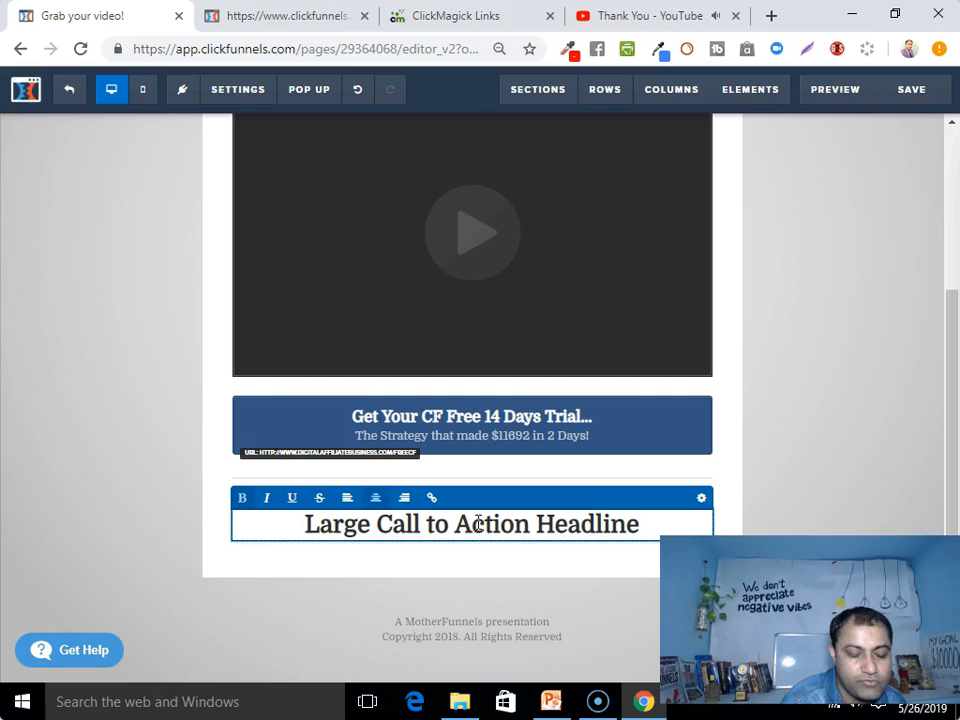
{"action": "key", "text": "Delete"}
{"action": "key", "text": "Delete"}
{"action": "key", "text": "Delete"}
{"action": "key", "text": "Delete"}
{"action": "key", "text": "Delete"}
{"action": "key", "text": "Delete"}
{"action": "key", "text": "Delete"}
{"action": "key", "text": "Delete"}
{"action": "key", "text": "Delete"}
{"action": "key", "text": "Delete"}
{"action": "key", "text": "Delete"}
{"action": "key", "text": "Delete"}
{"action": "key", "text": "Delete"}
{"action": "key", "text": "Delete"}
{"action": "key", "text": "Delete"}
{"action": "key", "text": "Delete"}
{"action": "key", "text": "Delete"}
{"action": "key", "text": "Delete"}
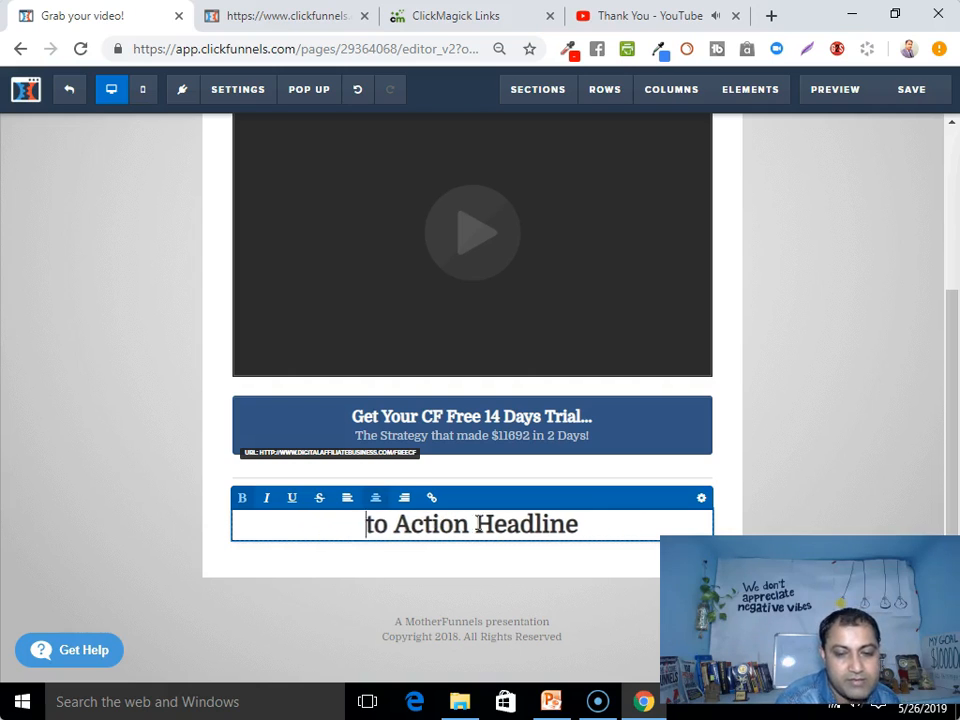
{"action": "key", "text": "Delete"}
{"action": "key", "text": "Delete"}
{"action": "key", "text": "Delete"}
{"action": "key", "text": "Delete"}
{"action": "key", "text": "Delete"}
{"action": "key", "text": "Delete"}
{"action": "key", "text": "Delete"}
{"action": "key", "text": "Delete"}
{"action": "key", "text": "Delete"}
{"action": "key", "text": "Delete"}
{"action": "key", "text": "Delete"}
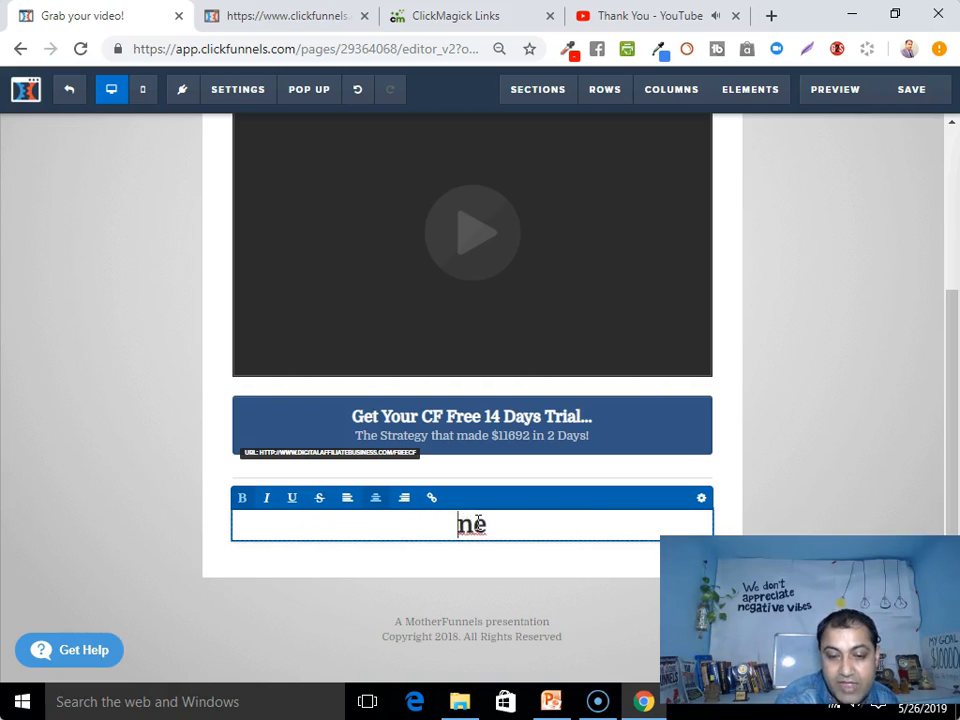
{"action": "type", "text": "FREE"}
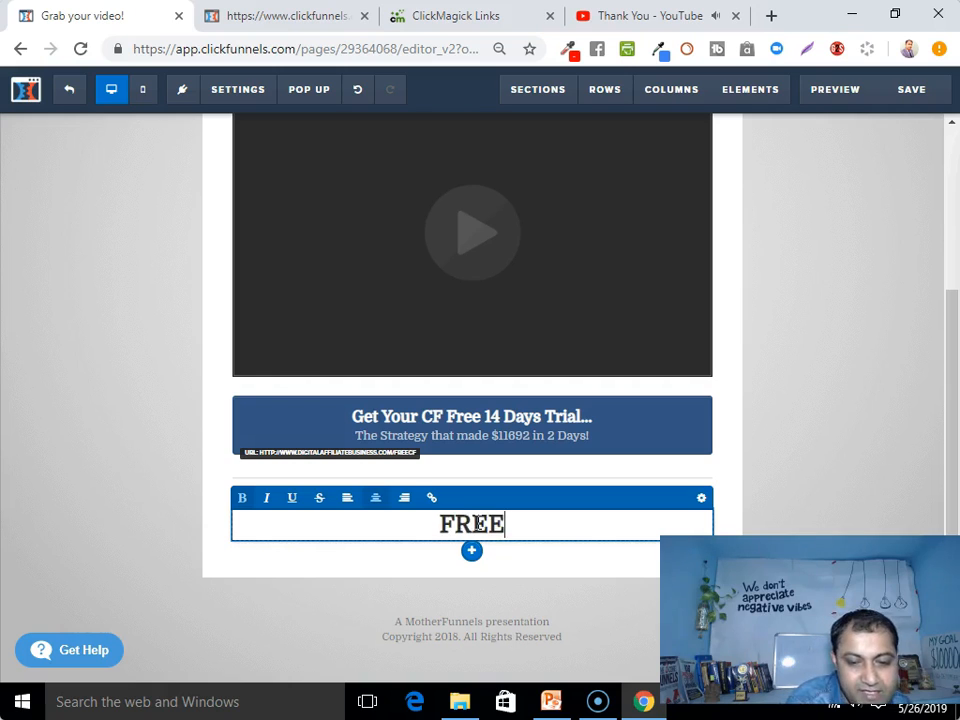
{"action": "type", "text": " BOOK (Worth"}
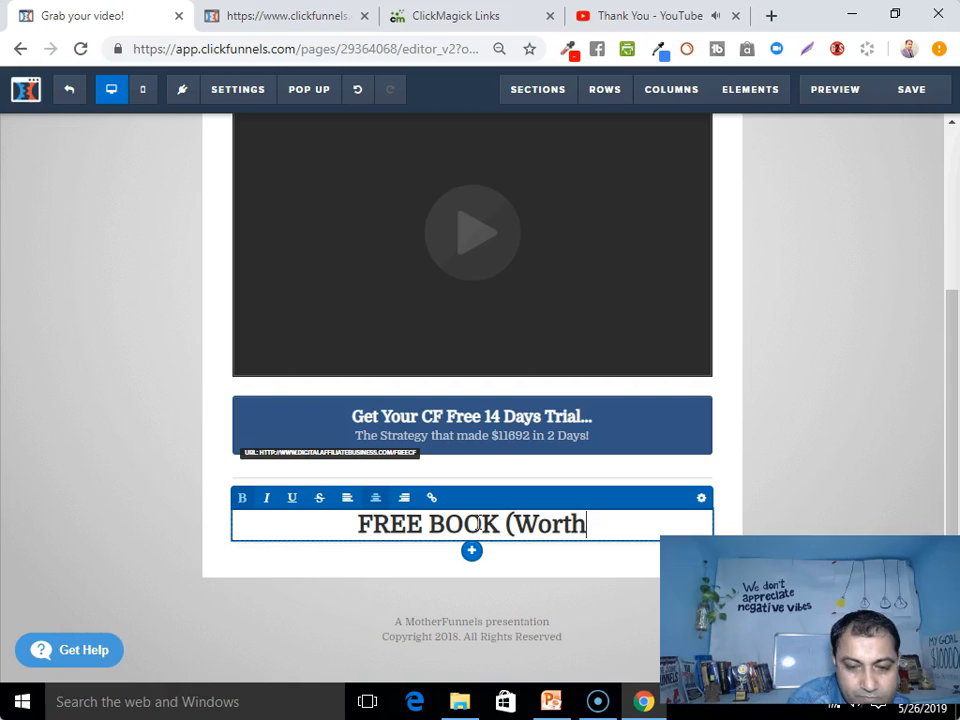
{"action": "type", "text": " $"}
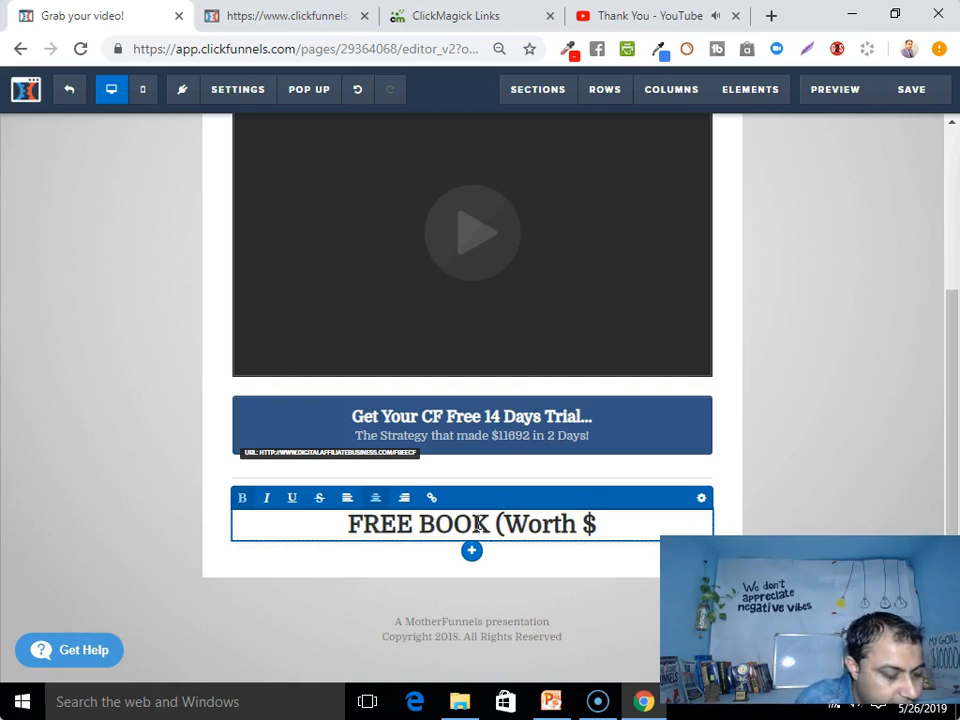
{"action": "type", "text": "97)"}
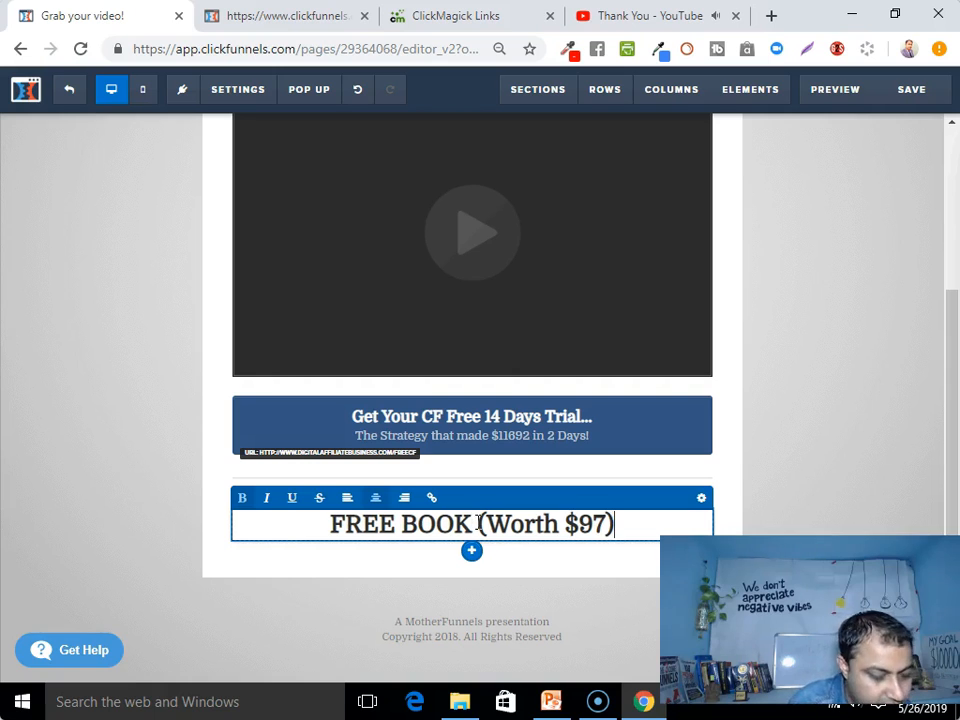
{"action": "left_click", "coordinate": [736, 16]}
Add an image element and move the FREE BOOK heading above the demo image
{"action": "left_click", "coordinate": [507, 567]}
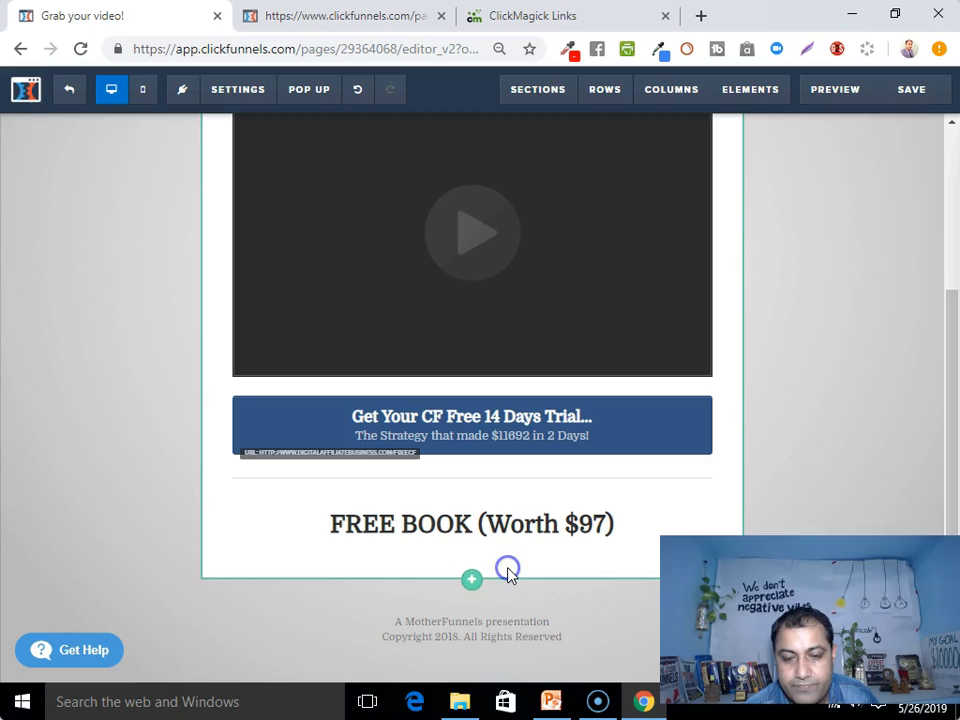
{"action": "left_click", "coordinate": [472, 544]}
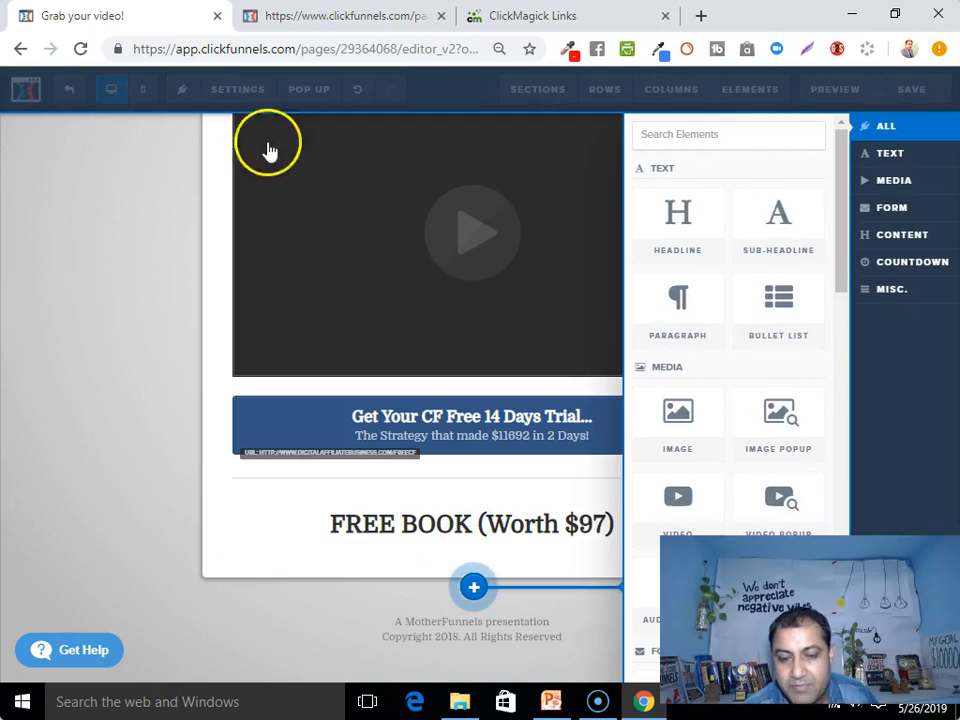
{"action": "left_click", "coordinate": [679, 416]}
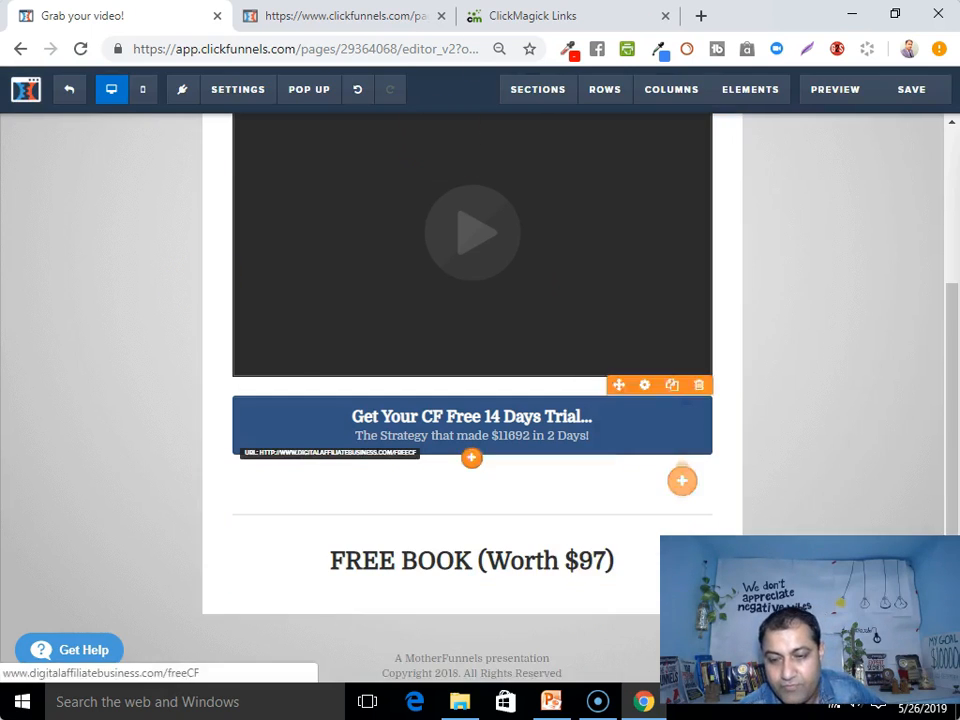
{"action": "scroll", "coordinate": [519, 541], "scroll_direction": "down", "scroll_amount": 1}
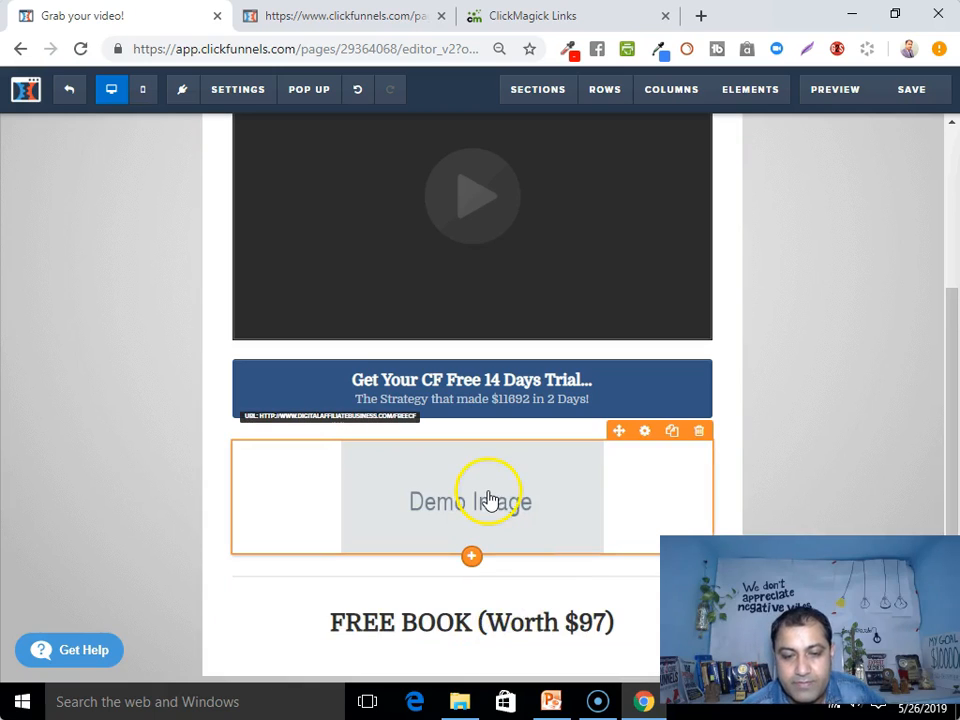
{"action": "scroll", "coordinate": [506, 602], "scroll_direction": "down", "scroll_amount": 1}
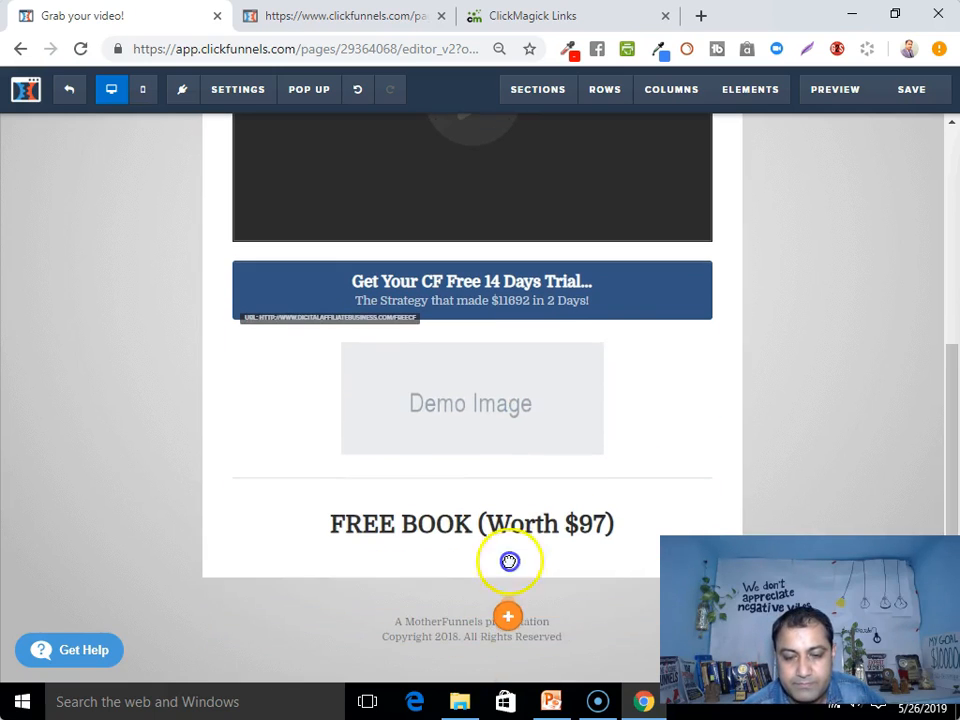
{"action": "left_click_drag", "start_coordinate": [511, 539], "coordinate": [514, 540]}
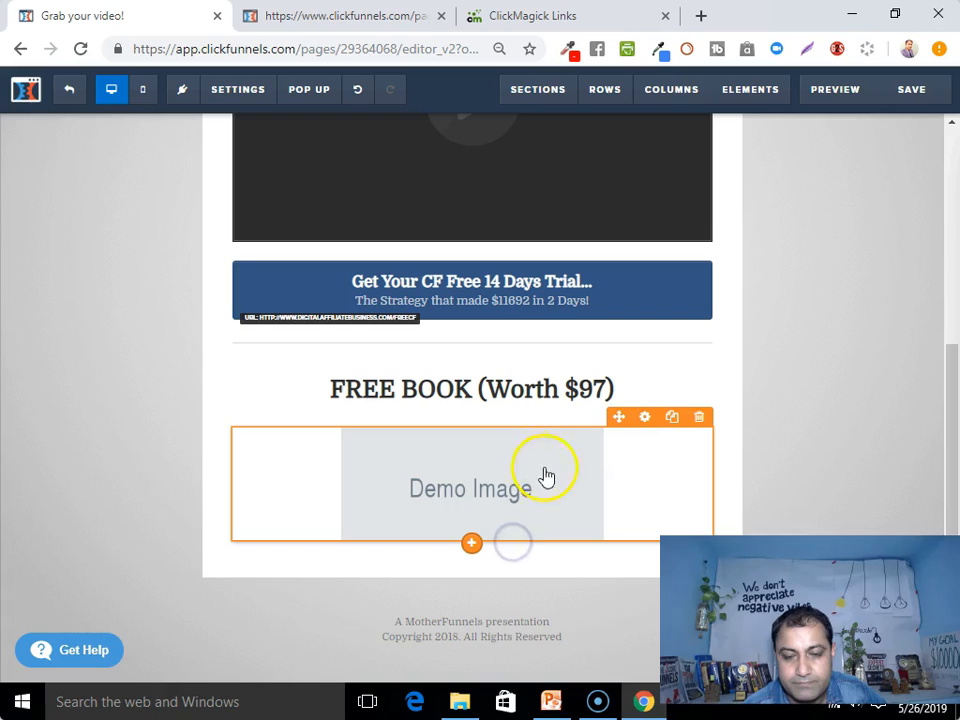
Replace the demo image with the 3D DOTCOM Secrets book picture from the library
{"action": "left_click", "coordinate": [644, 417]}
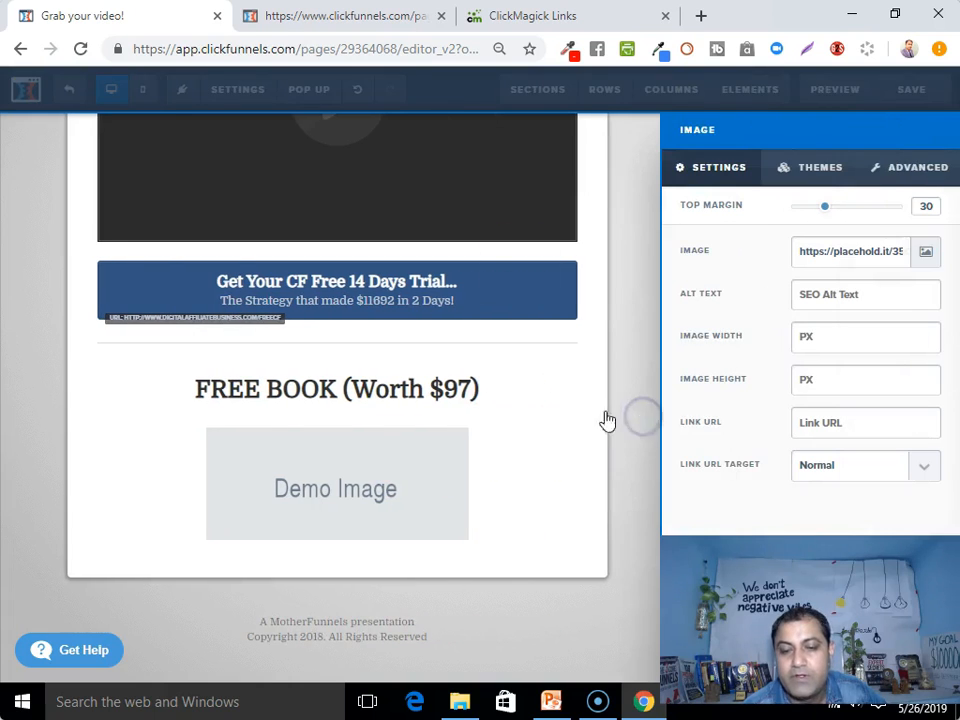
{"action": "left_click", "coordinate": [925, 253]}
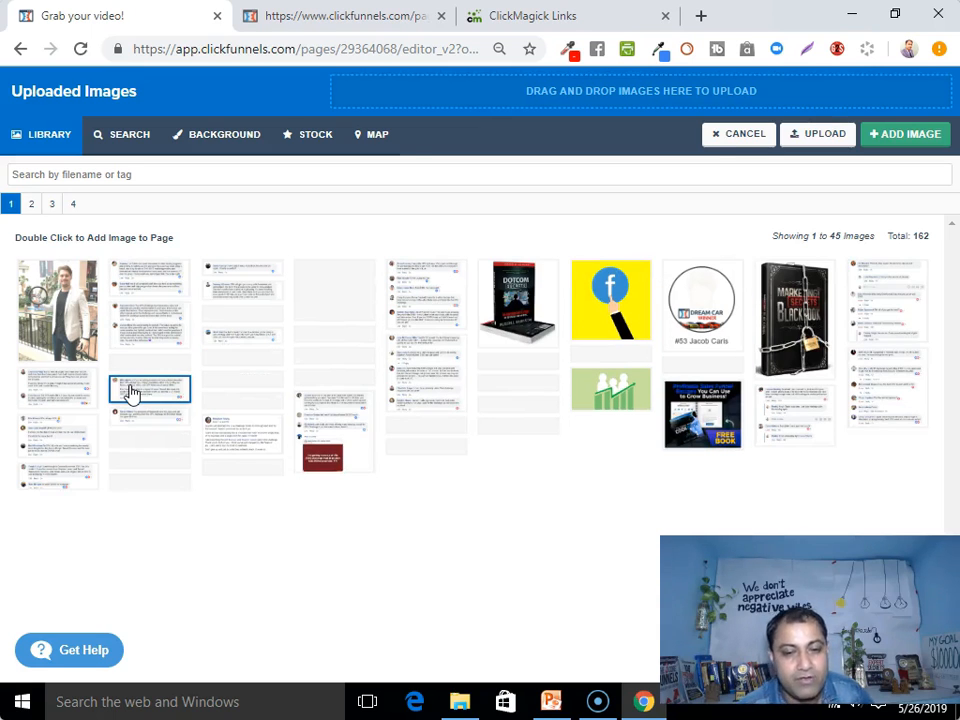
{"action": "left_click", "coordinate": [500, 333]}
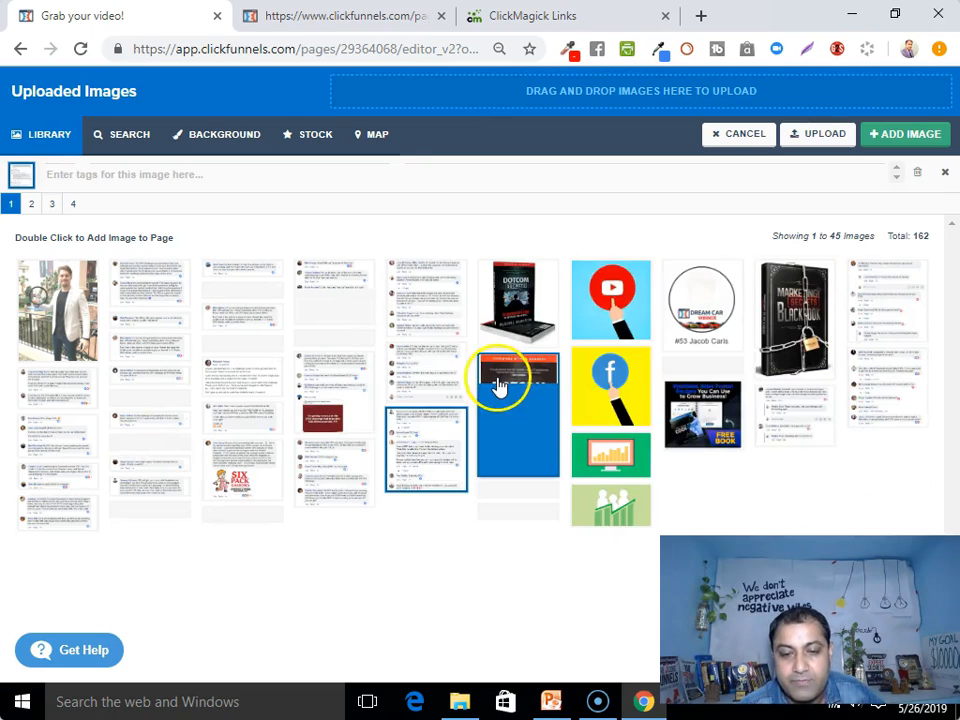
{"action": "left_click", "coordinate": [498, 386]}
{"action": "left_click", "coordinate": [525, 300]}
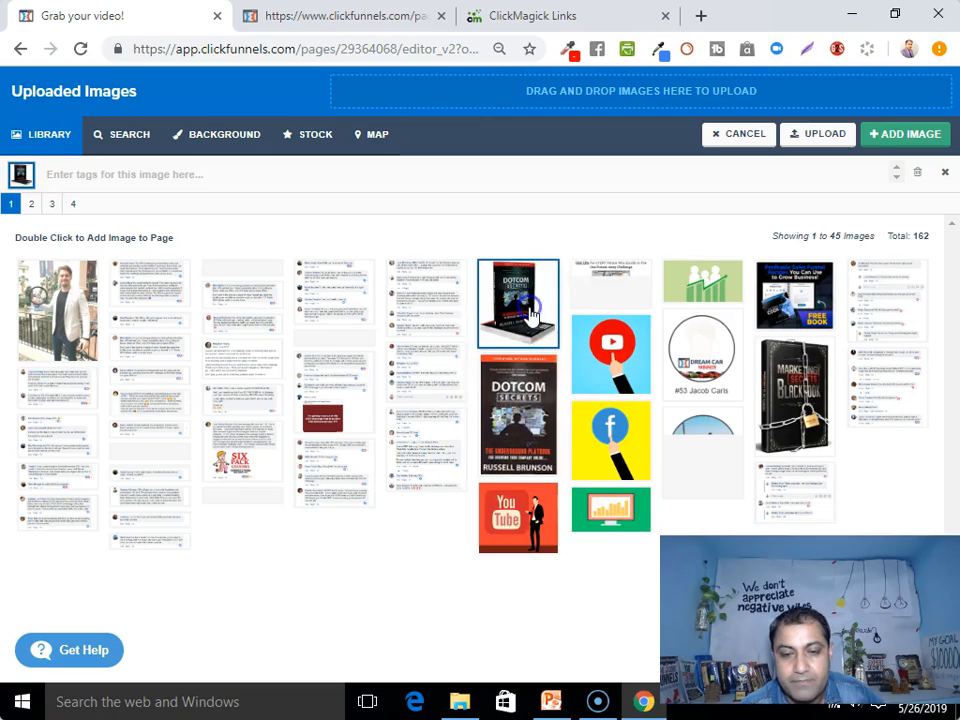
{"action": "left_click", "coordinate": [545, 400]}
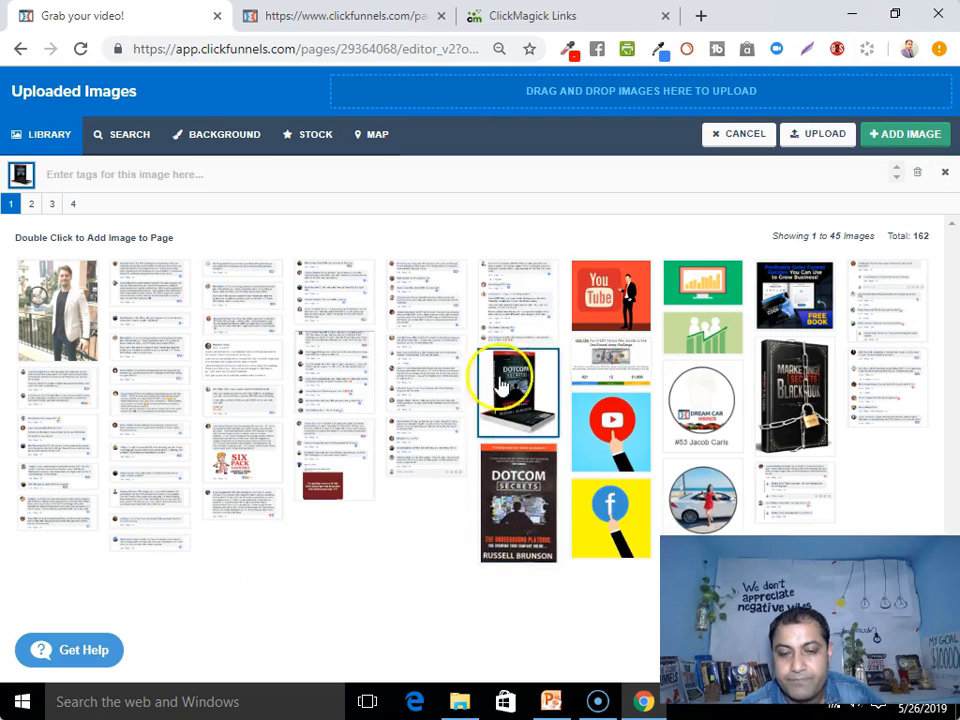
{"action": "left_click", "coordinate": [917, 138]}
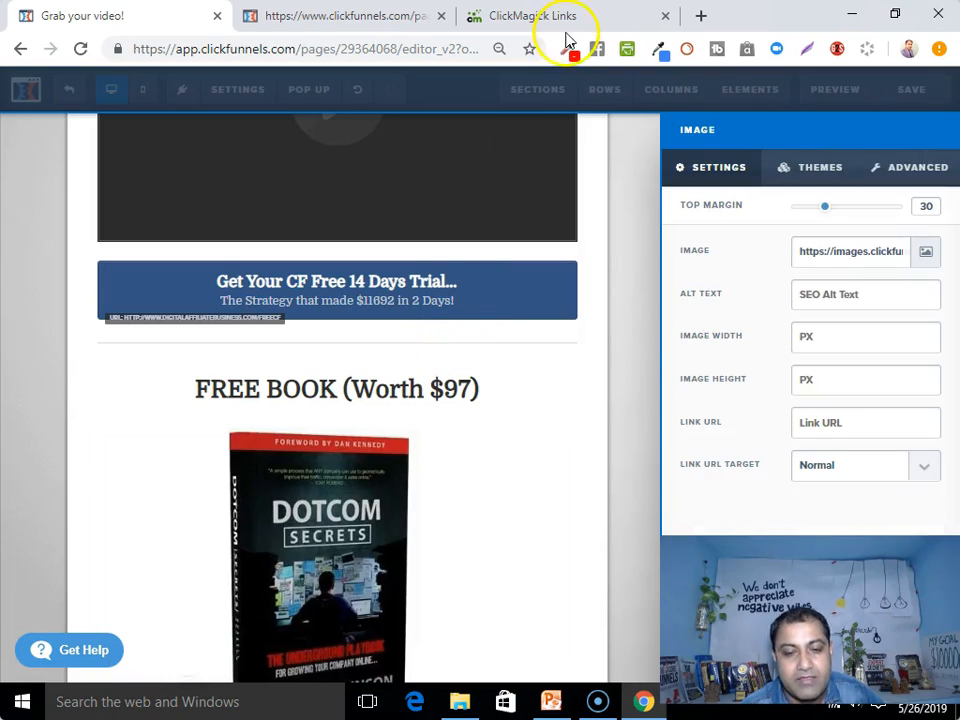
{"action": "left_click", "coordinate": [630, 456]}
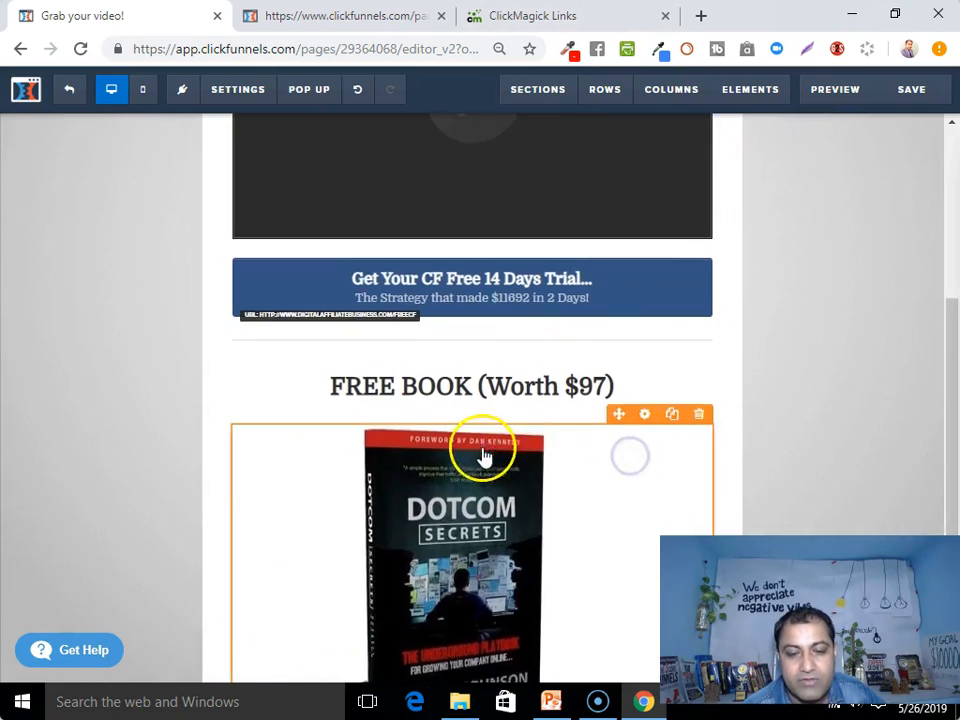
{"action": "scroll", "coordinate": [484, 455], "scroll_direction": "down", "scroll_amount": 3}
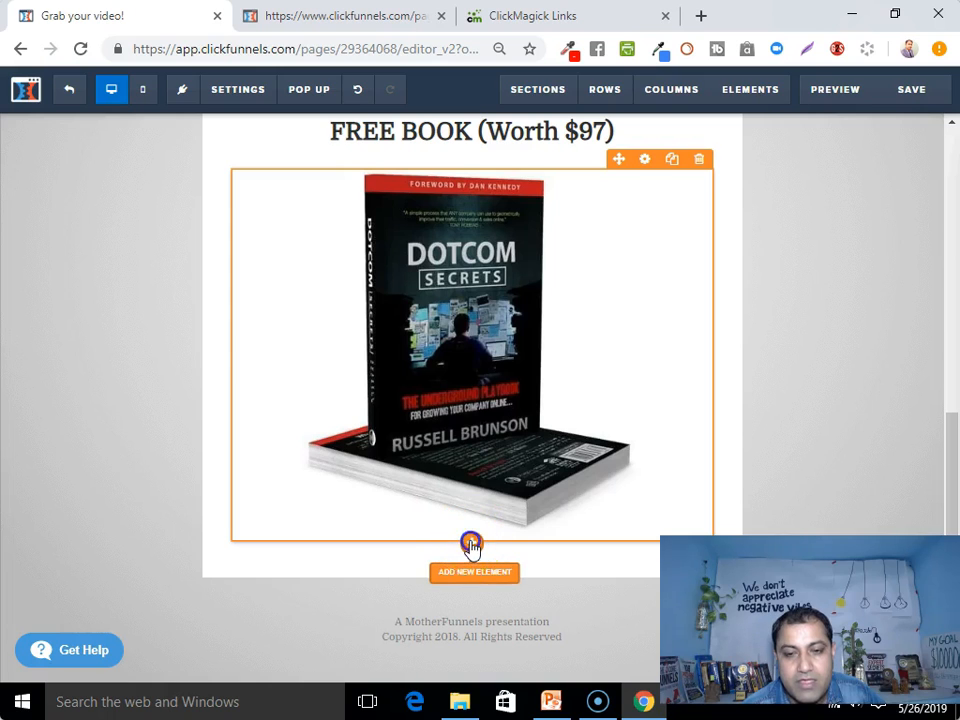
Add a Headline under the DotCom book and type the 'FREE Training ... Facebook (Worth $197)' text
{"action": "left_click", "coordinate": [470, 544]}
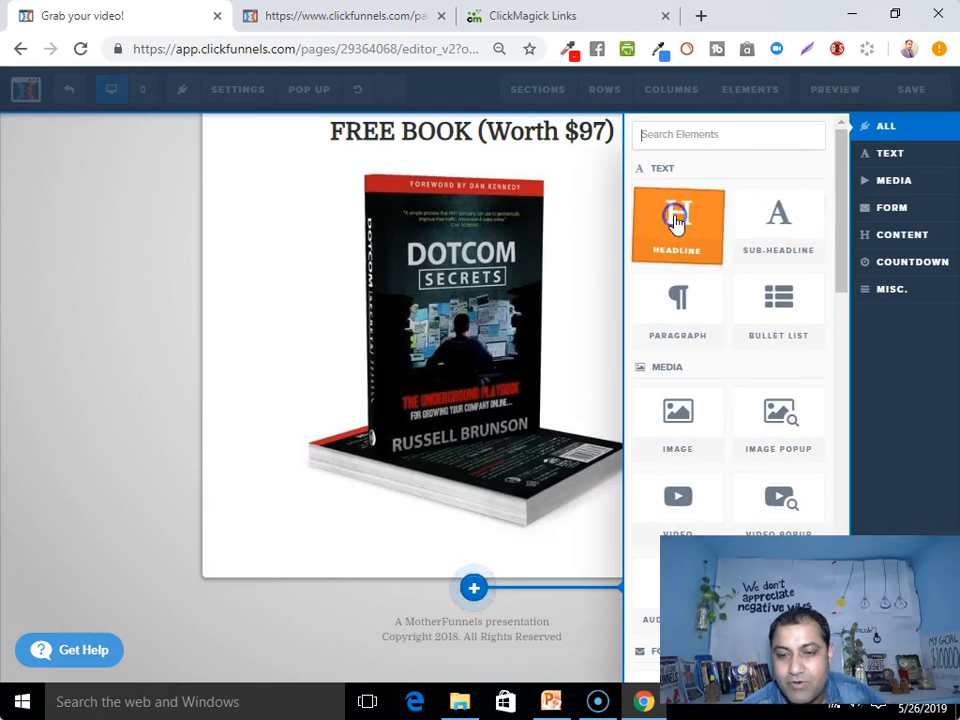
{"action": "left_click", "coordinate": [676, 220]}
{"action": "scroll", "coordinate": [450, 500], "scroll_direction": "down", "scroll_amount": 1}
{"action": "left_click", "coordinate": [450, 525]}
{"action": "left_click", "coordinate": [450, 525]}
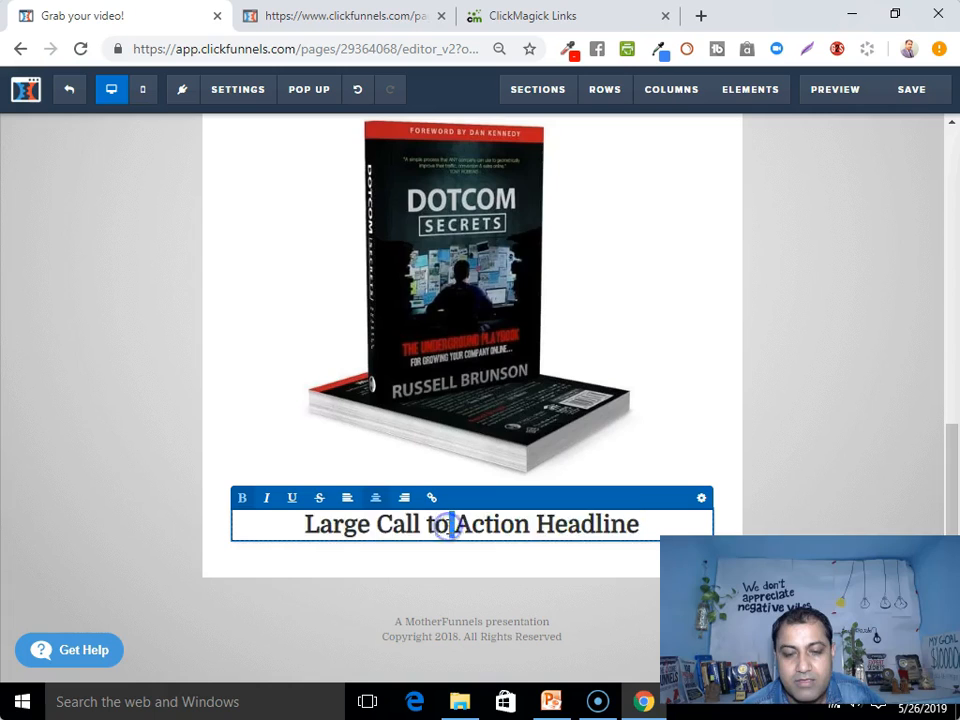
{"action": "triple_click", "coordinate": [450, 525]}
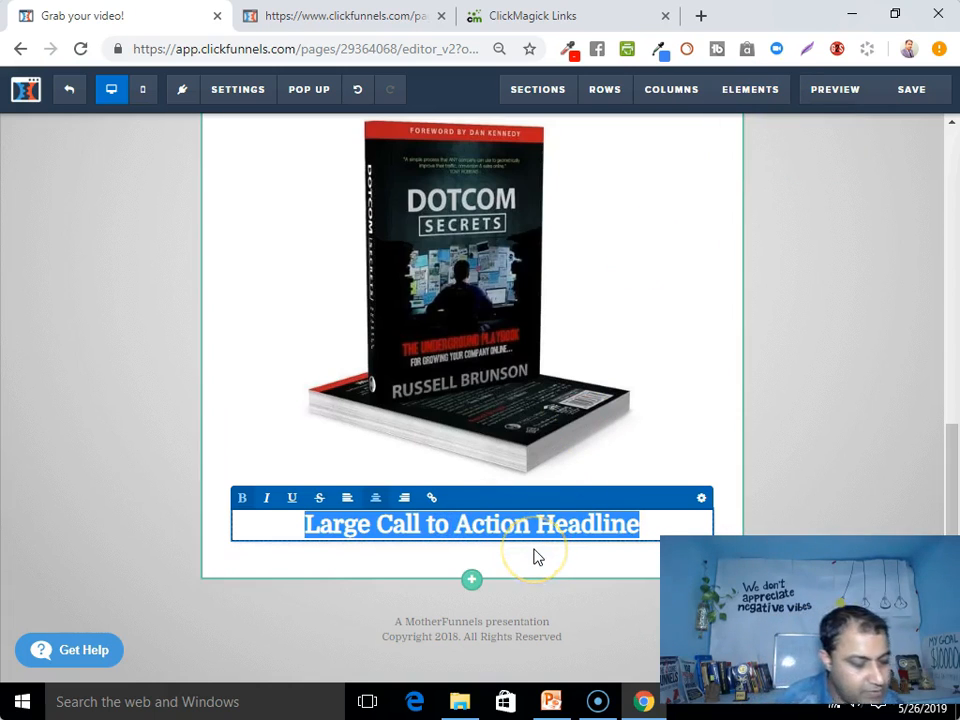
{"action": "type", "text": "FREE"}
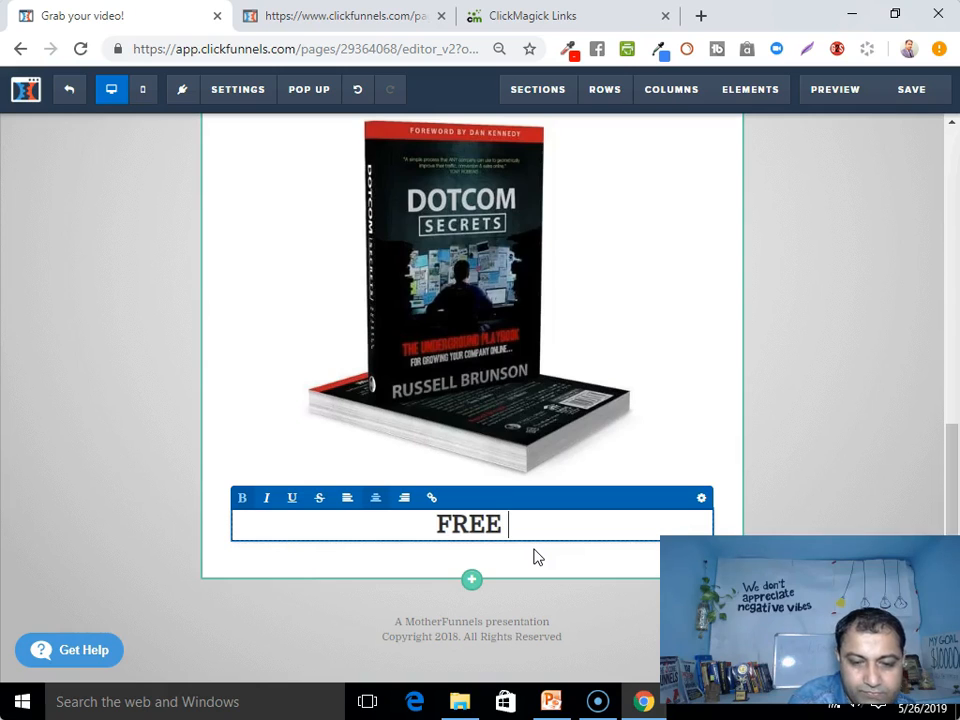
{"action": "type", "text": " Training"}
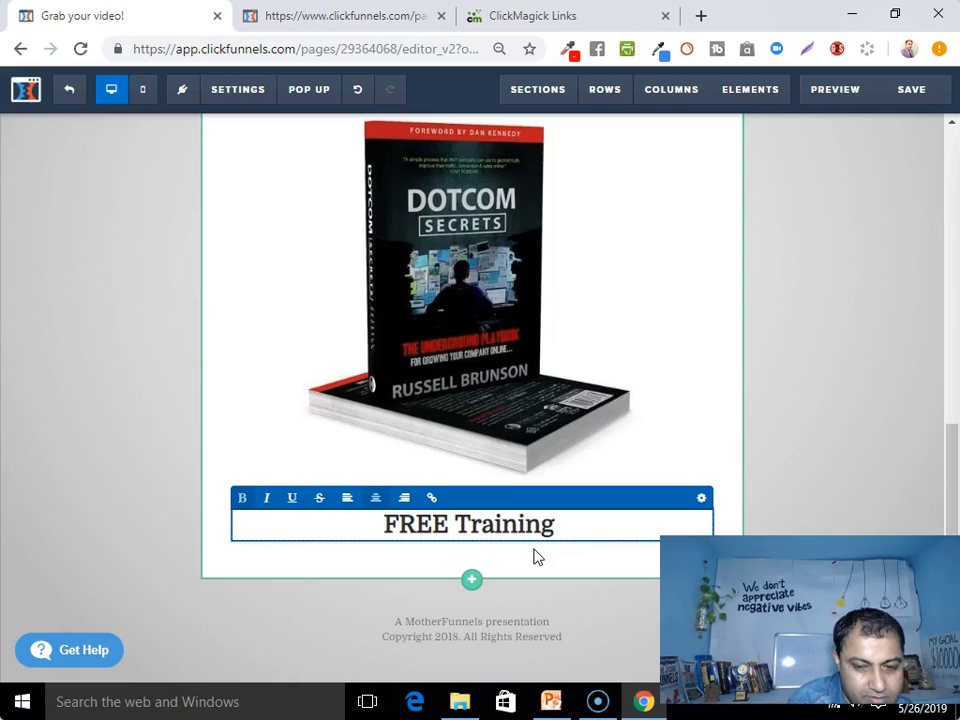
{"action": "type", "text": " On How To Promote Affi"}
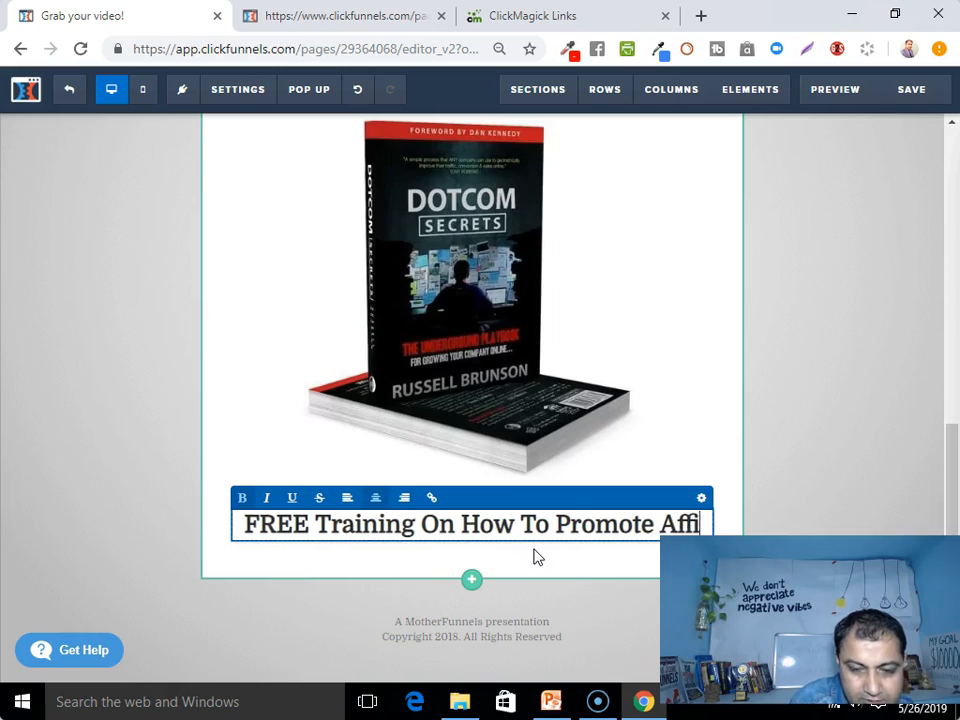
{"action": "type", "text": "liate Offer "}
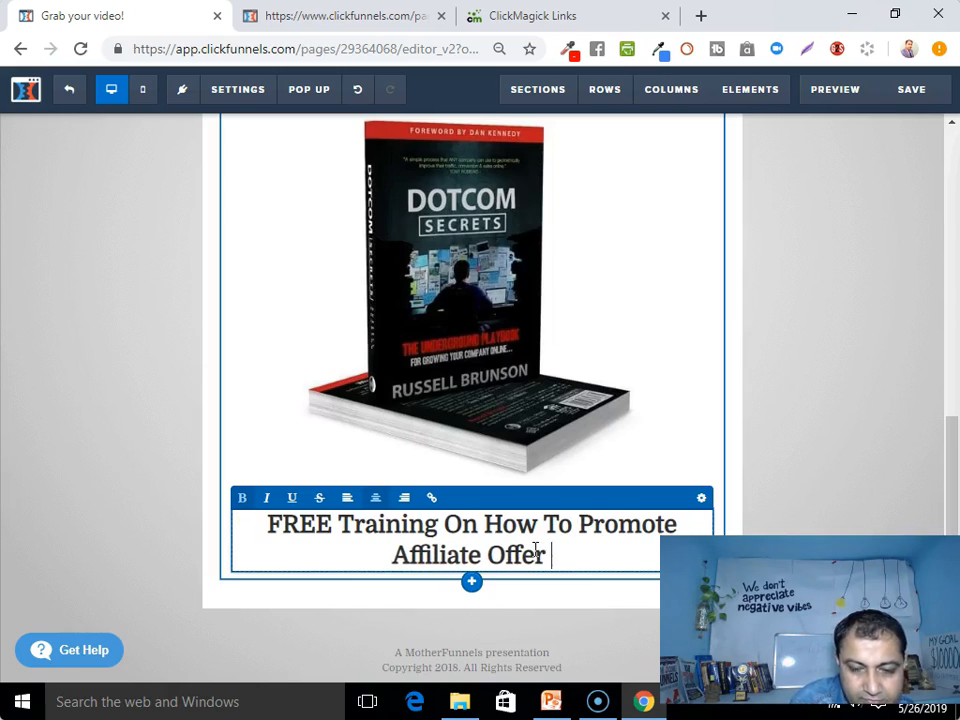
{"action": "type", "text": "On Facebook"}
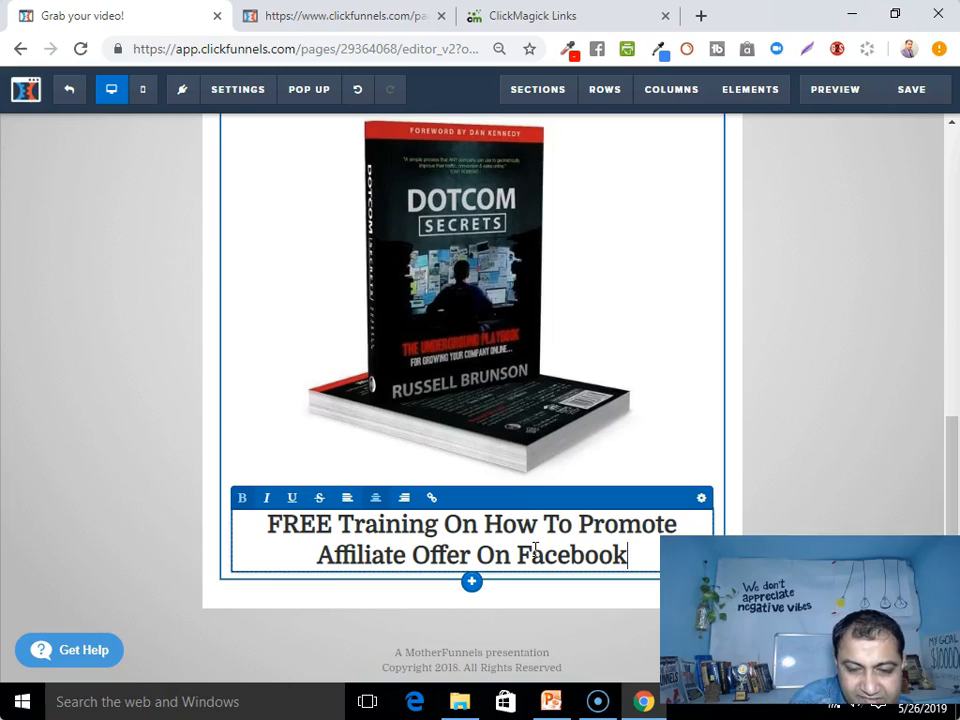
{"action": "type", "text": "..."}
{"action": "key", "text": "BackSpace"}
{"action": "key", "text": "BackSpace"}
{"action": "key", "text": "BackSpace"}
{"action": "type", "text": "(W"}
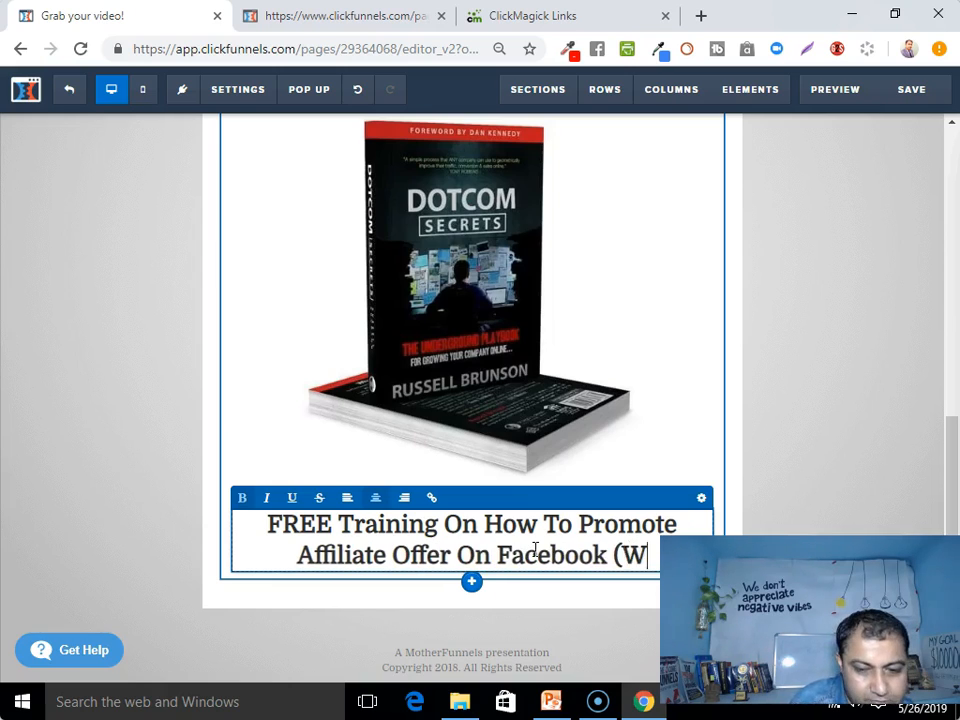
{"action": "type", "text": "orth"}
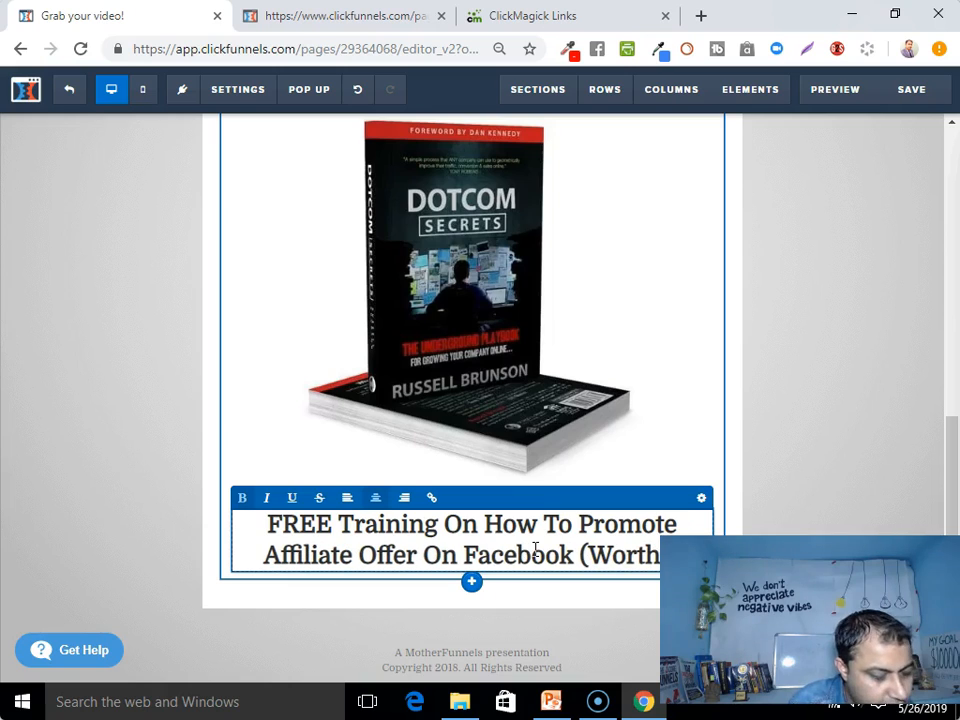
{"action": "type", "text": " $197"}
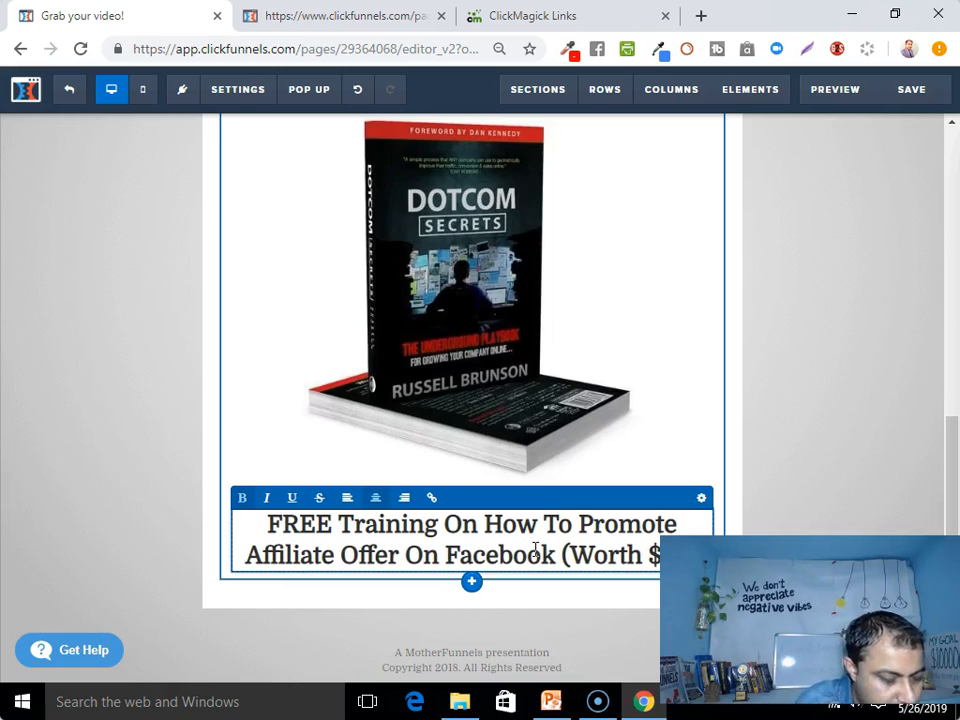
{"action": "type", "text": ")"}
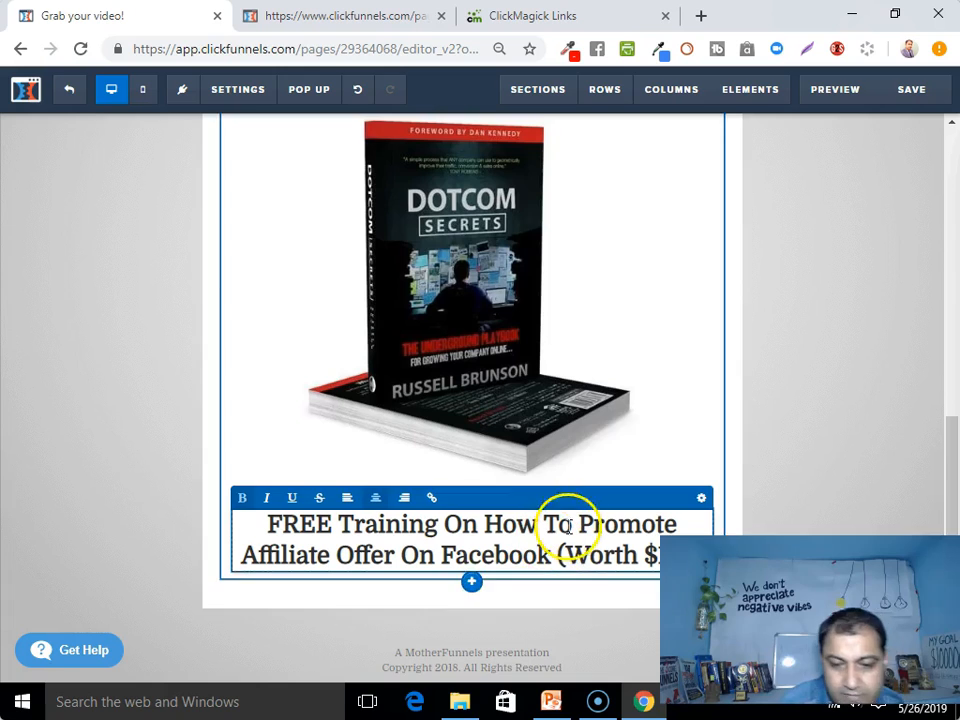
{"action": "left_click", "coordinate": [778, 440]}
{"action": "scroll", "coordinate": [600, 490], "scroll_direction": "down", "scroll_amount": 1}
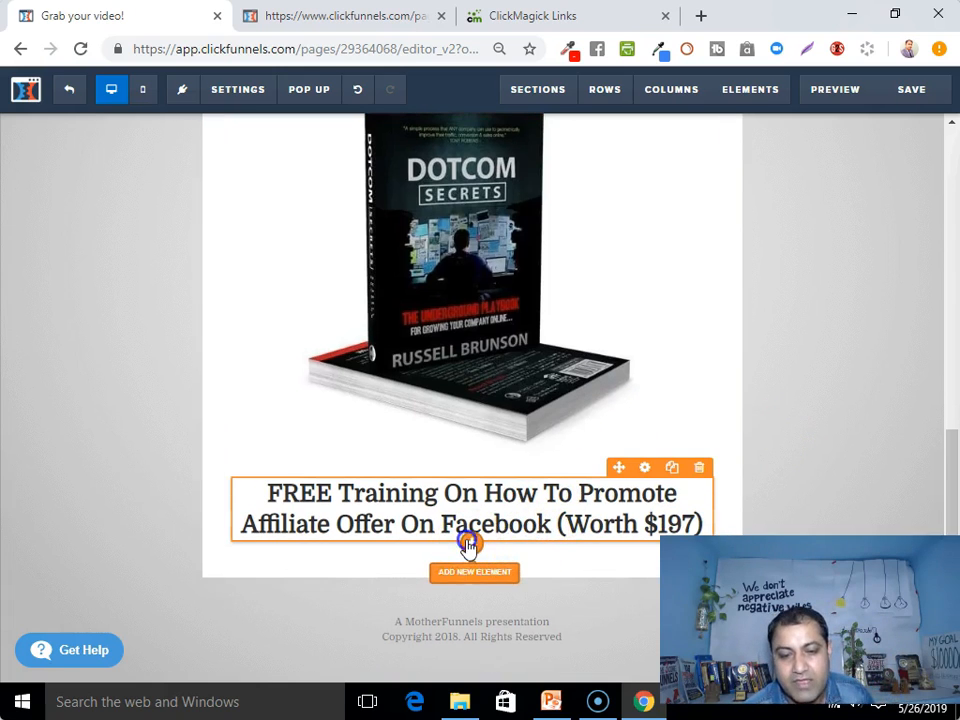
Add an image element under the headline showing the Facebook image from the library
{"action": "left_click", "coordinate": [468, 543]}
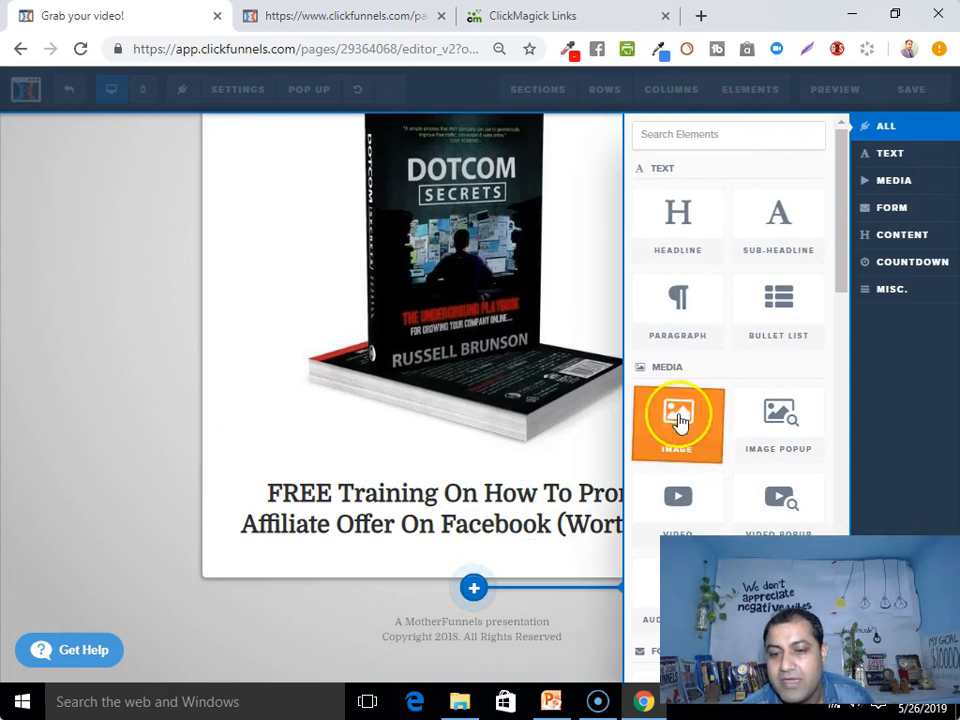
{"action": "left_click", "coordinate": [678, 418]}
{"action": "scroll", "coordinate": [549, 456], "scroll_direction": "down", "scroll_amount": 3}
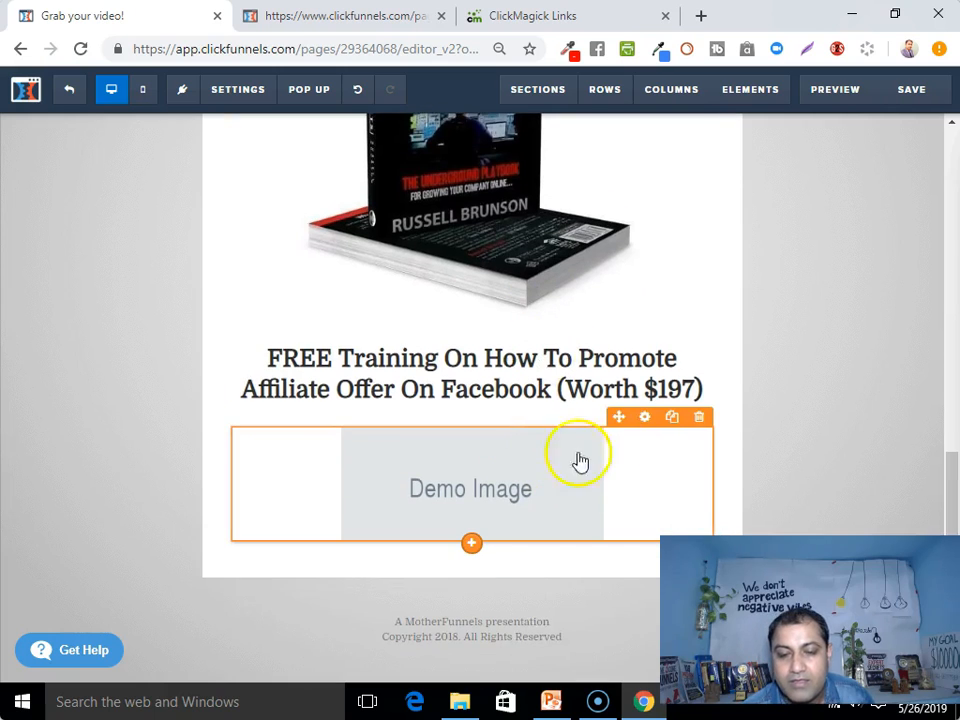
{"action": "left_click", "coordinate": [647, 420]}
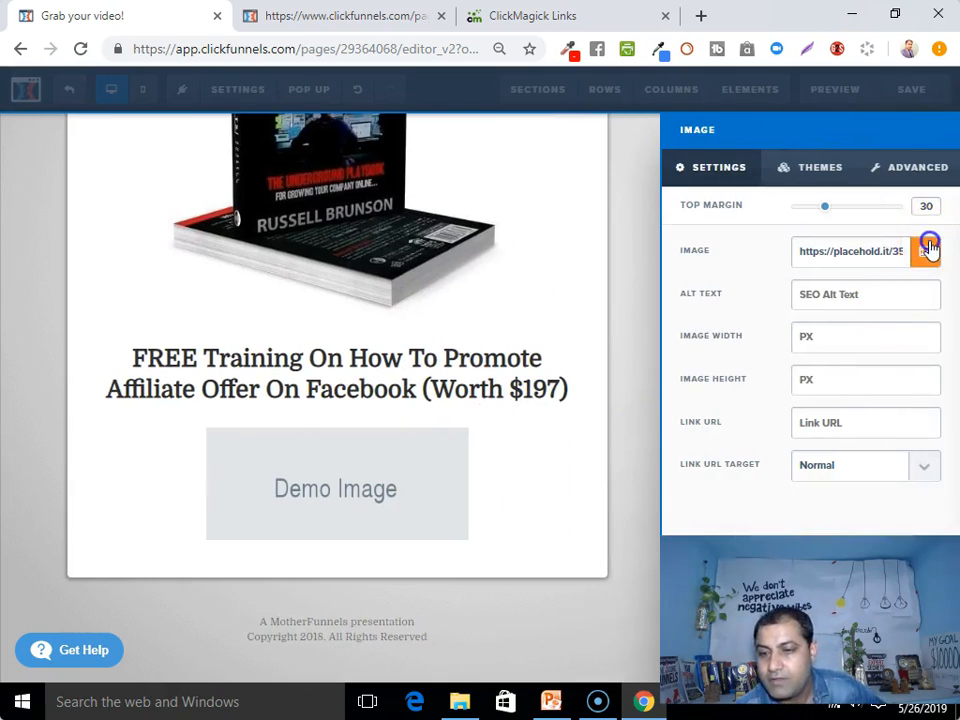
{"action": "left_click", "coordinate": [926, 251]}
{"action": "left_click", "coordinate": [639, 542]}
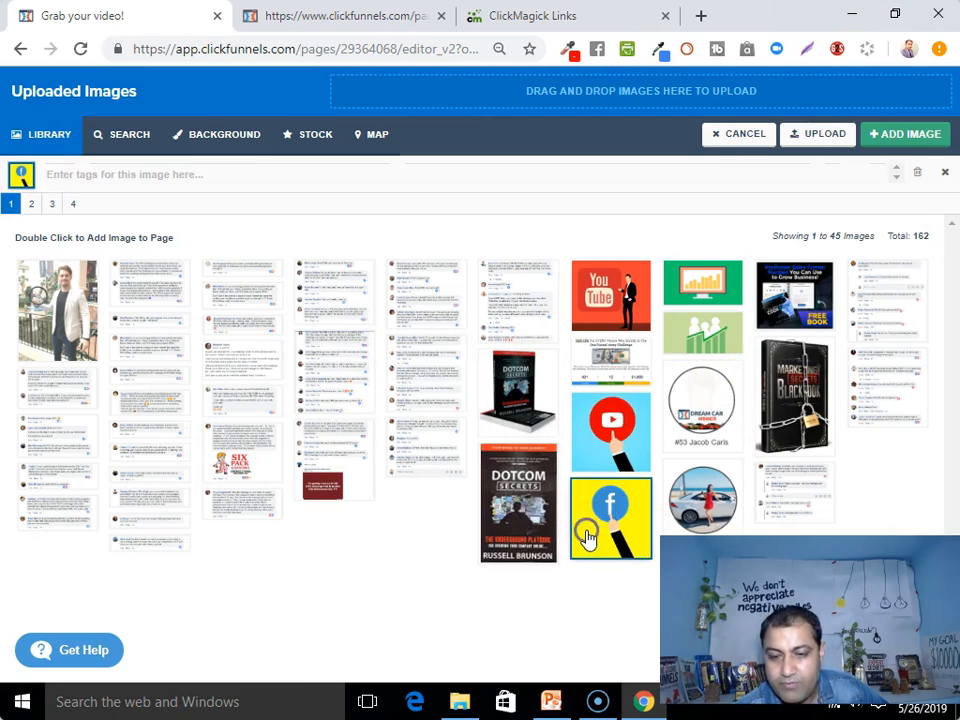
{"action": "left_click", "coordinate": [880, 141]}
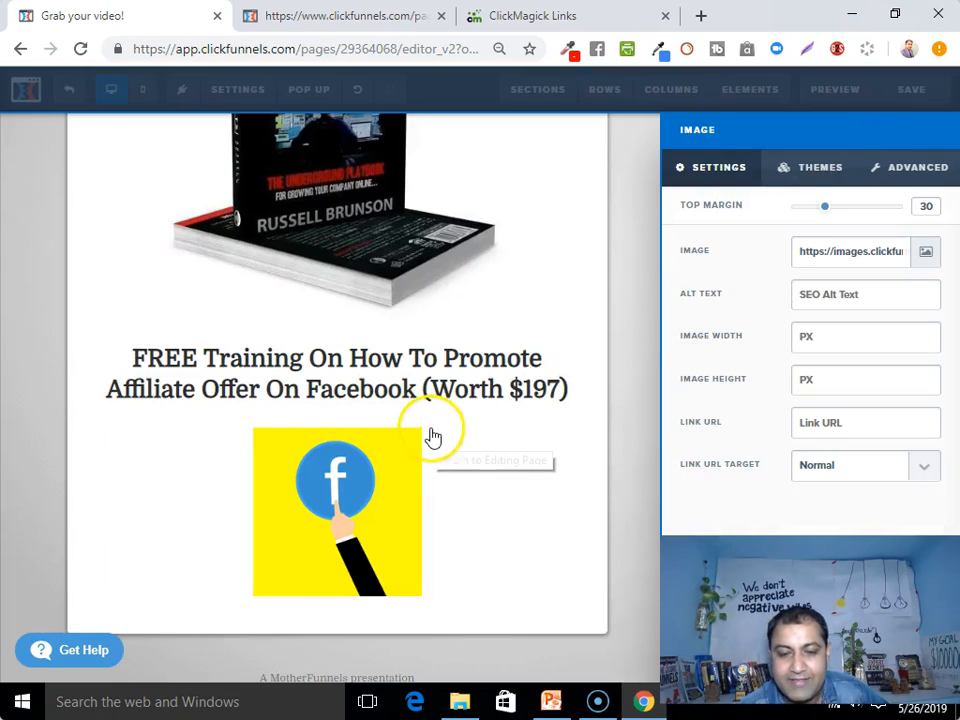
Set the Facebook image's width to 400 px
{"action": "left_click", "coordinate": [311, 513]}
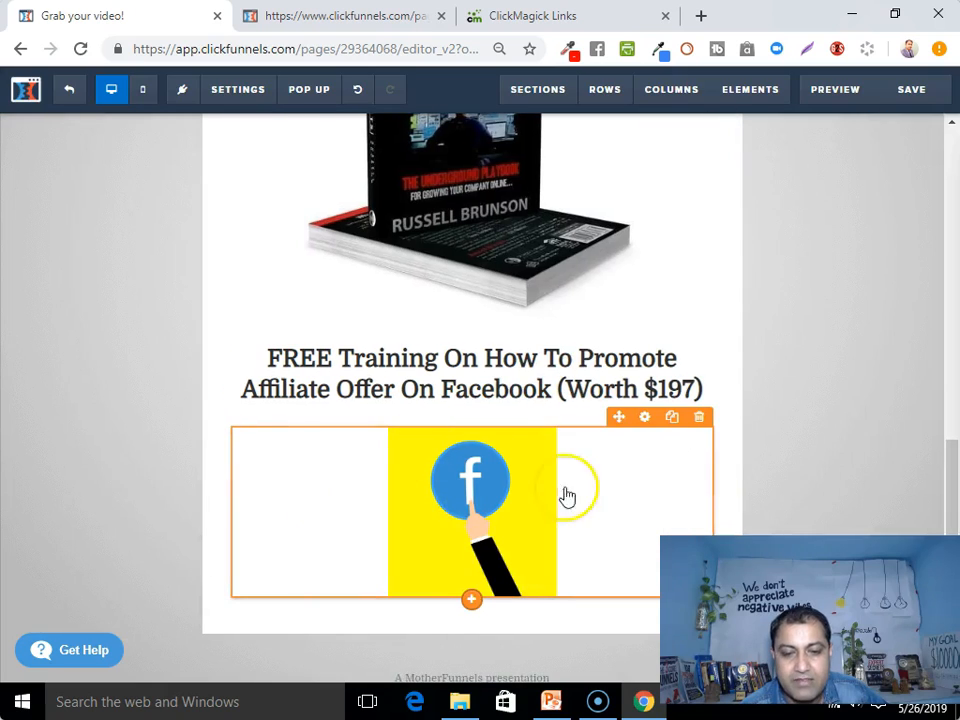
{"action": "left_click", "coordinate": [645, 422]}
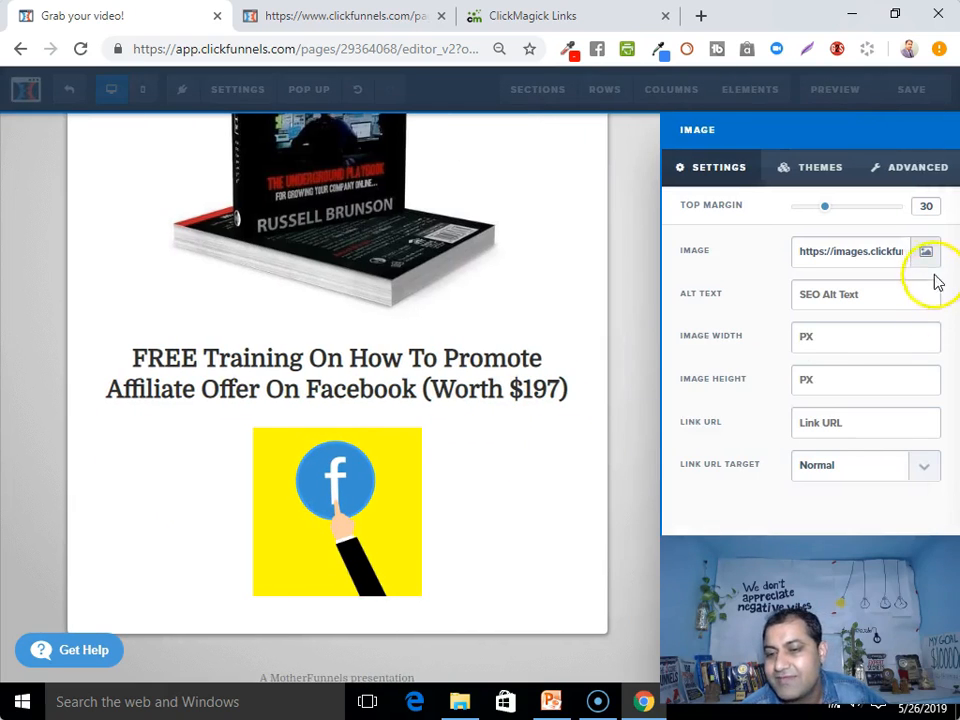
{"action": "left_click", "coordinate": [825, 342]}
{"action": "type", "text": "300"}
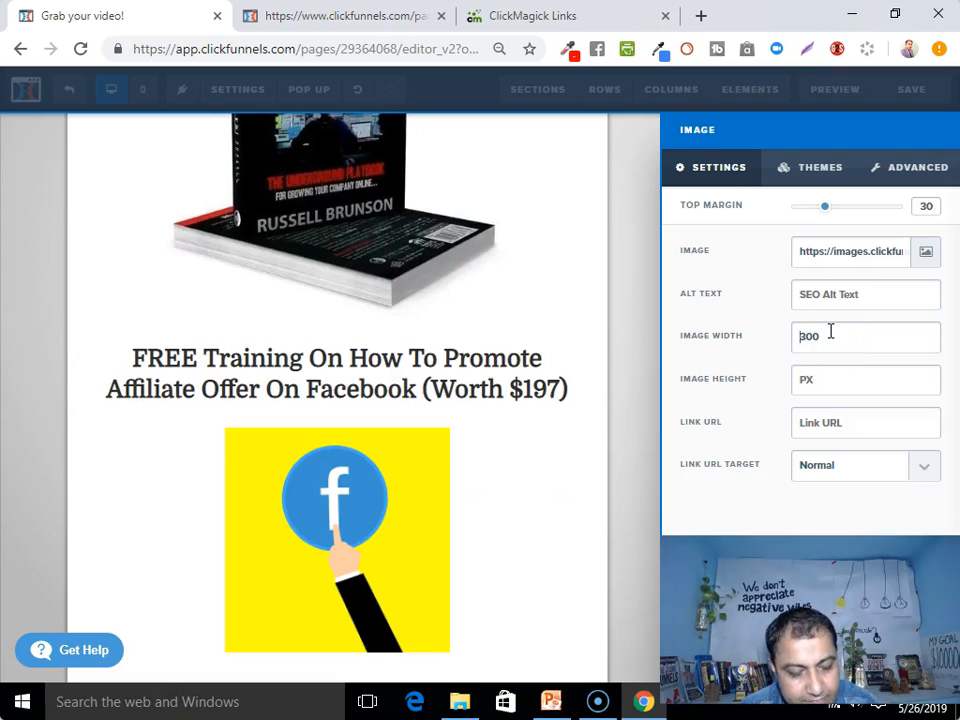
{"action": "key", "text": "Delete"}
{"action": "type", "text": "4"}
{"action": "left_click", "coordinate": [553, 470]}
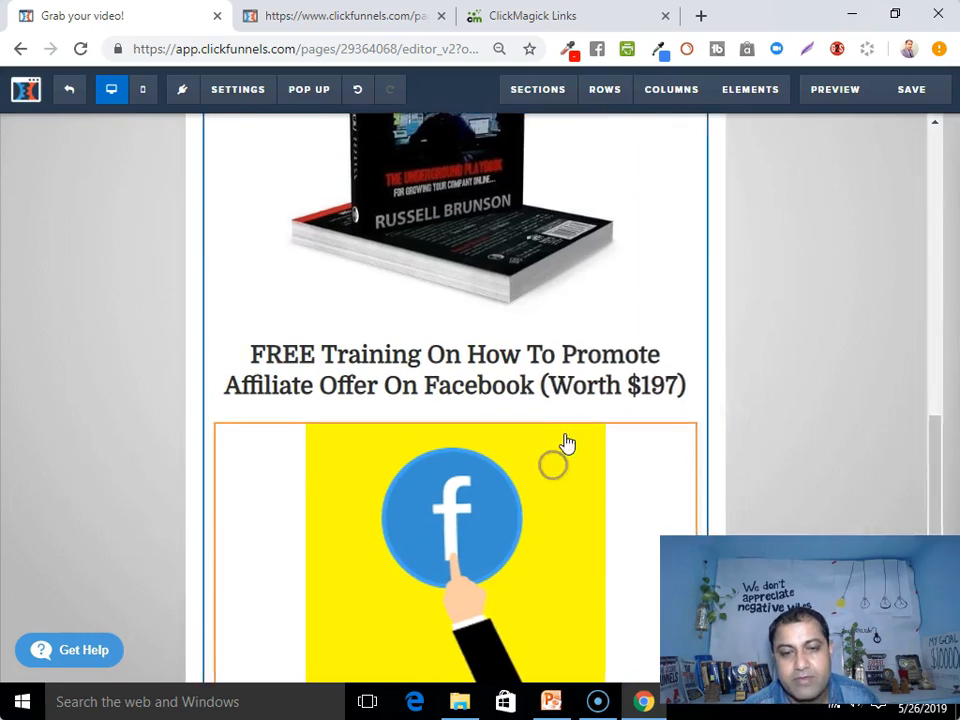
Open the Add Elements list below the Facebook image
{"action": "scroll", "coordinate": [566, 441], "scroll_direction": "down", "scroll_amount": 2}
{"action": "scroll", "coordinate": [484, 521], "scroll_direction": "up", "scroll_amount": 5}
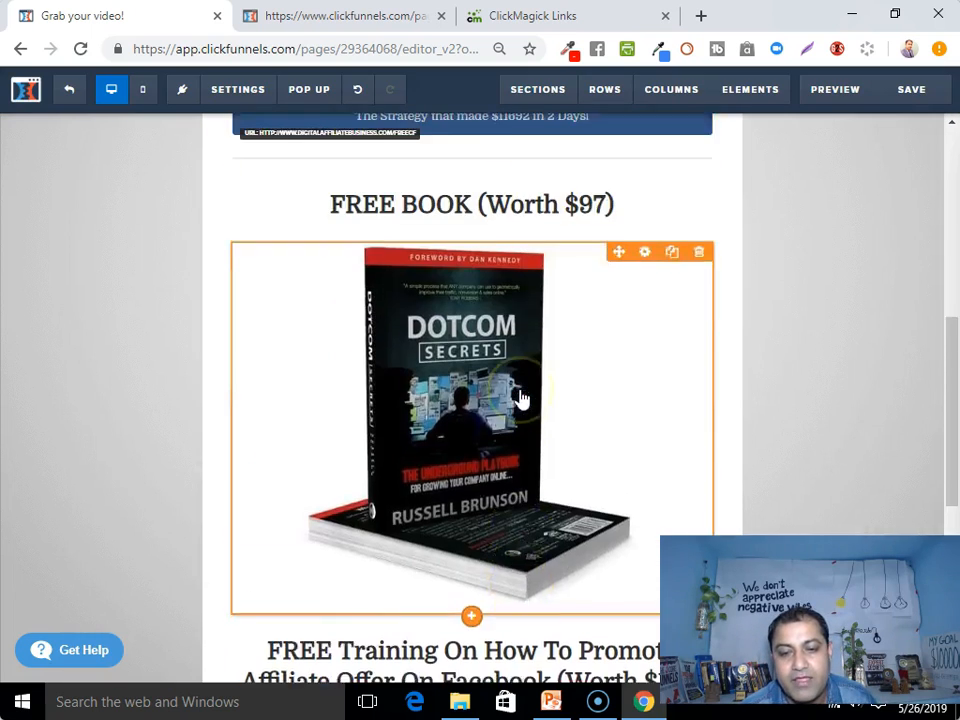
{"action": "scroll", "coordinate": [545, 402], "scroll_direction": "down", "scroll_amount": 5}
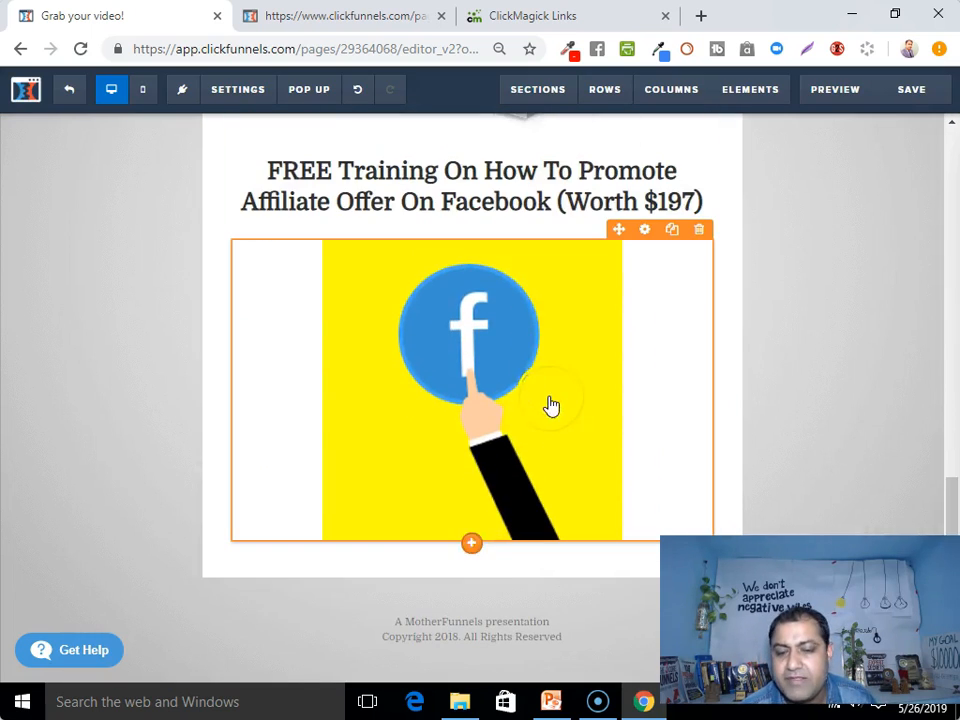
{"action": "left_click", "coordinate": [472, 549]}
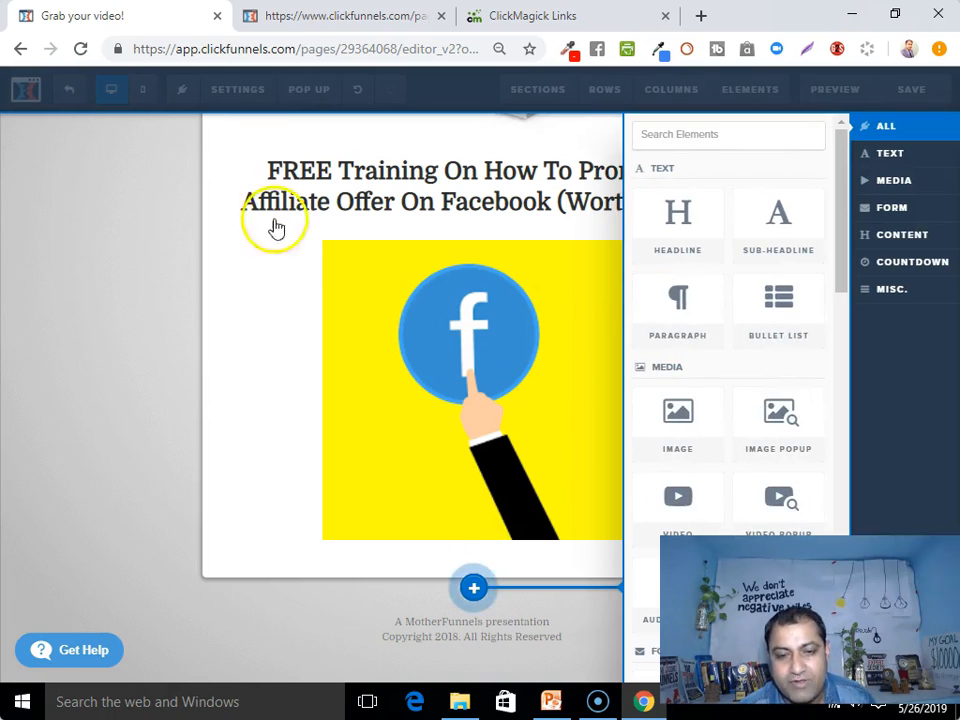
Add a headline below the Facebook image reading 'Here Is How To Get Your Bonuses:'
{"action": "left_click", "coordinate": [246, 294]}
{"action": "scroll", "coordinate": [546, 272], "scroll_direction": "up", "scroll_amount": 4}
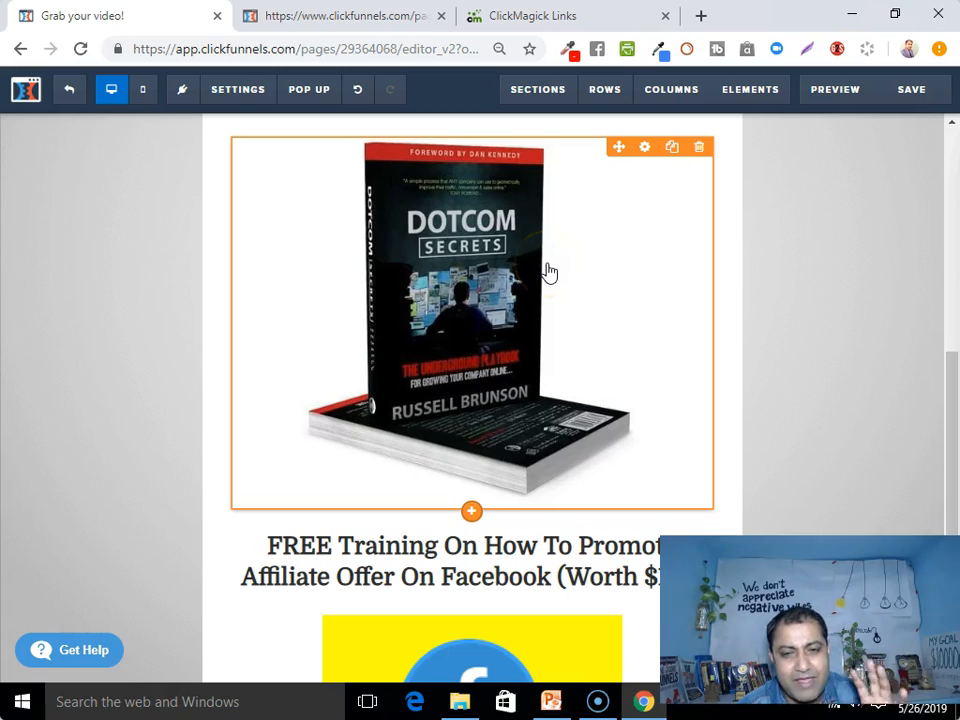
{"action": "scroll", "coordinate": [546, 310], "scroll_direction": "down", "scroll_amount": 4}
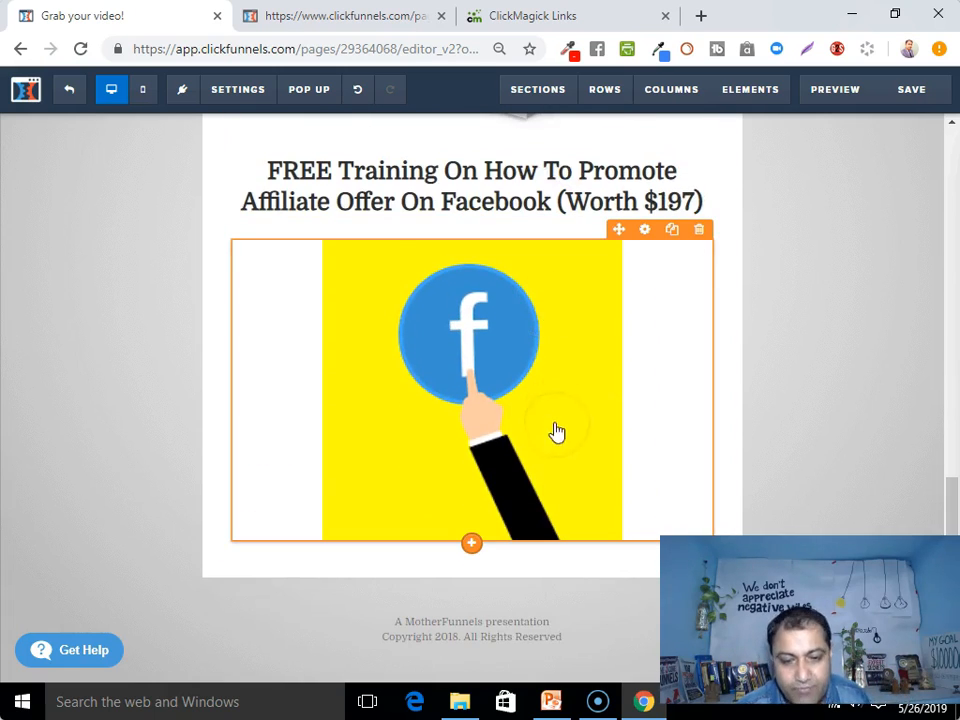
{"action": "left_click", "coordinate": [474, 545]}
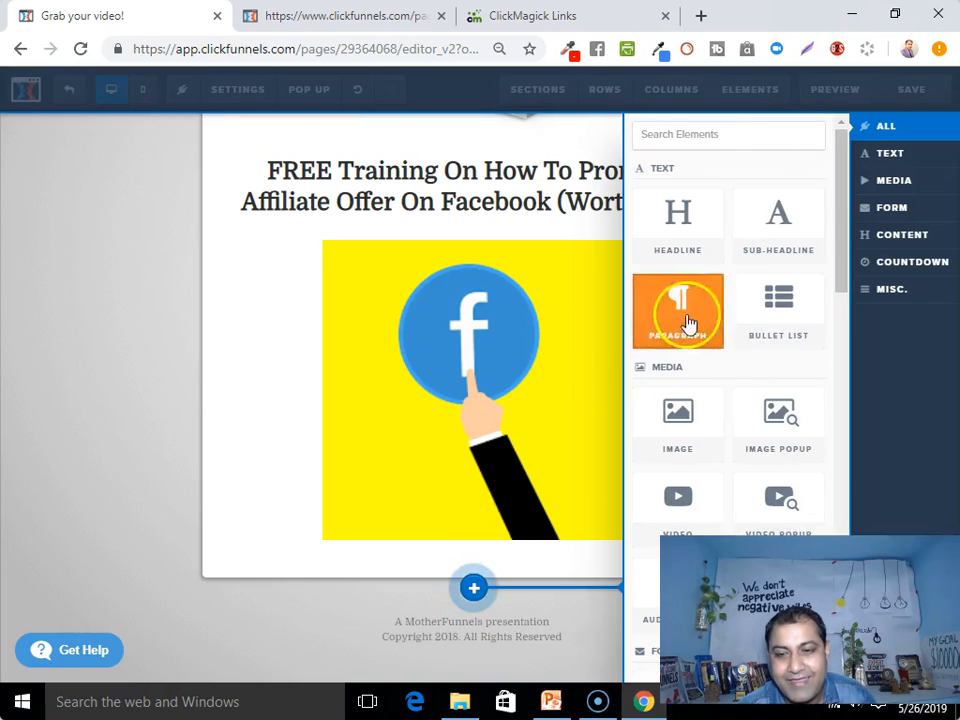
{"action": "left_click", "coordinate": [703, 221]}
{"action": "triple_click", "coordinate": [437, 577]}
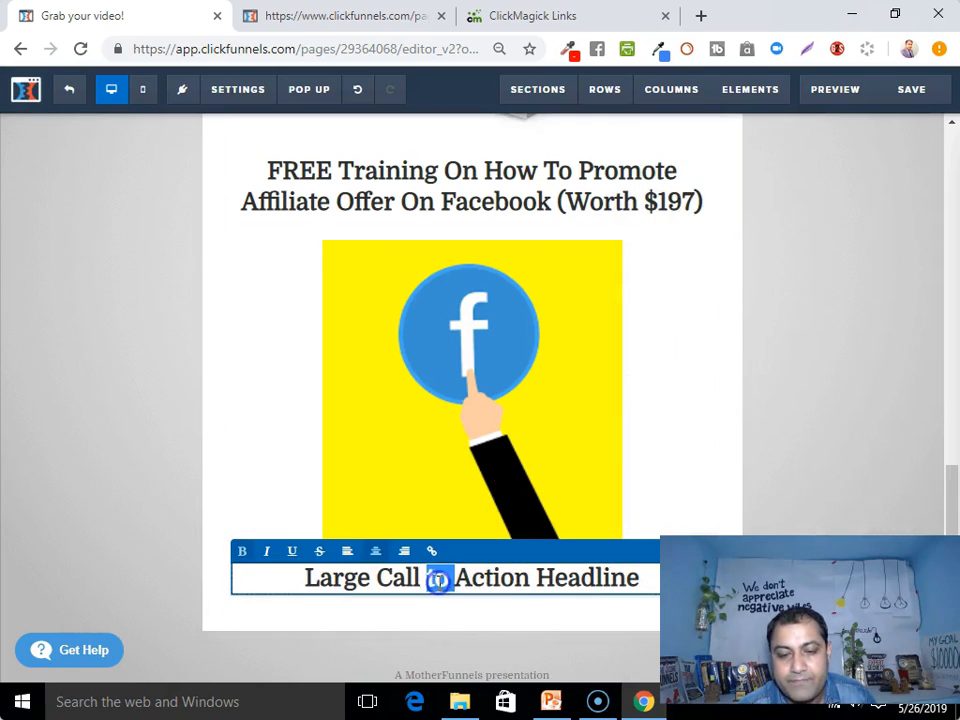
{"action": "type", "text": "Here Is"}
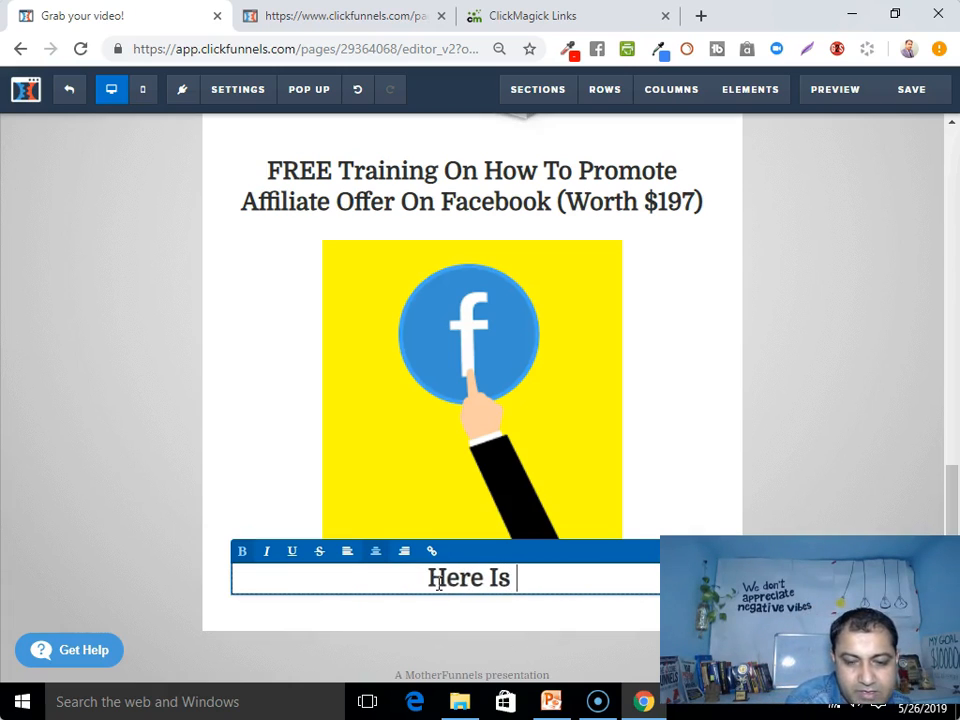
{"action": "type", "text": " How To Get"}
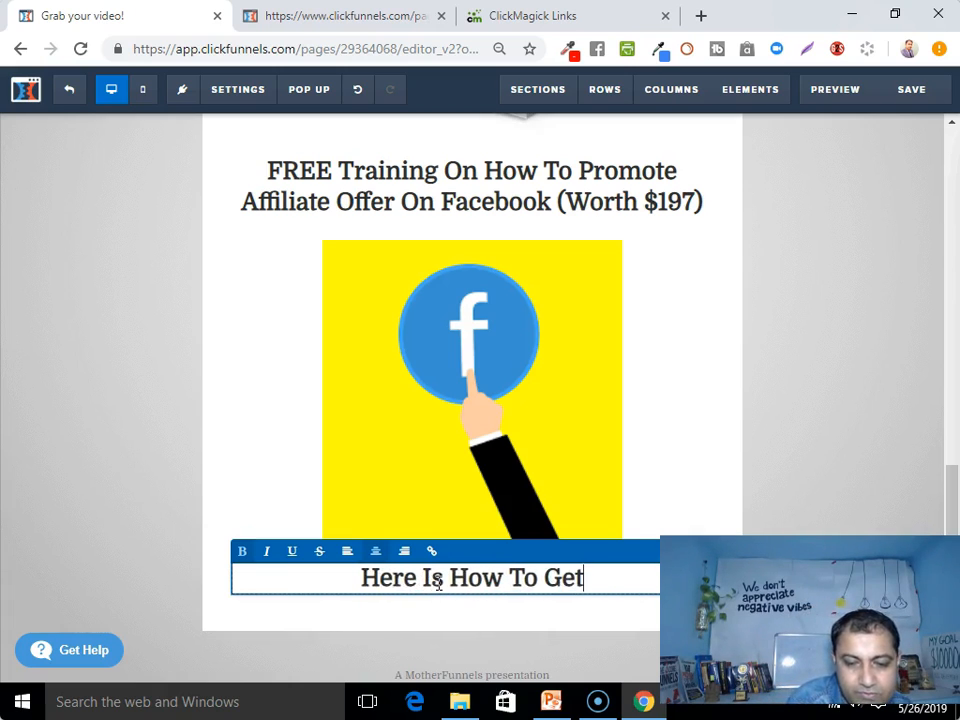
{"action": "type", "text": " Your Bonuses"}
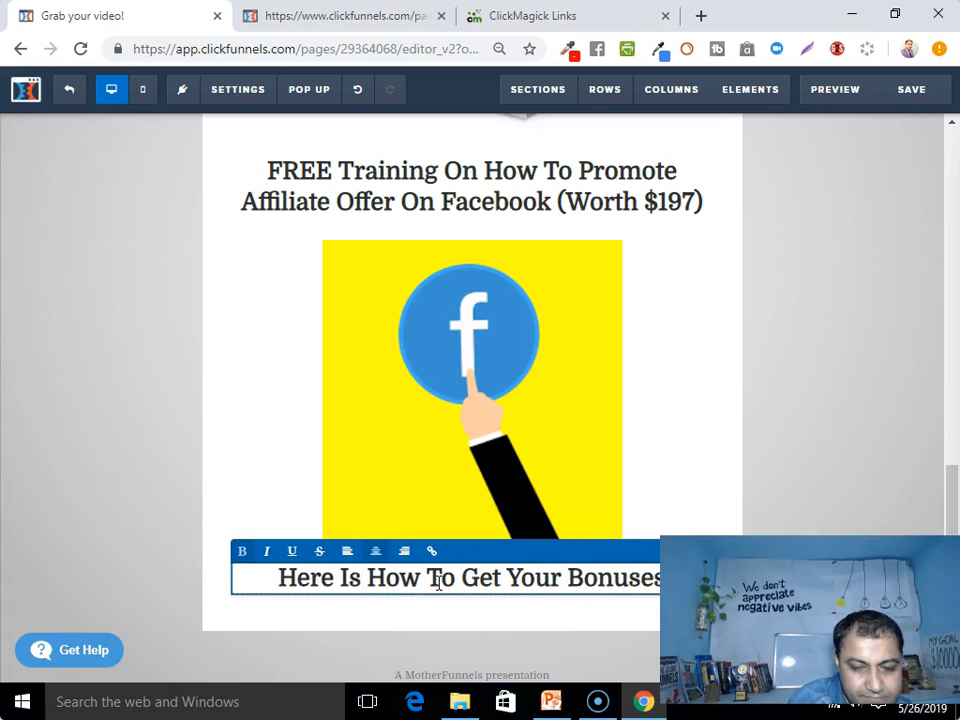
{"action": "type", "text": ":"}
{"action": "left_click", "coordinate": [302, 636]}
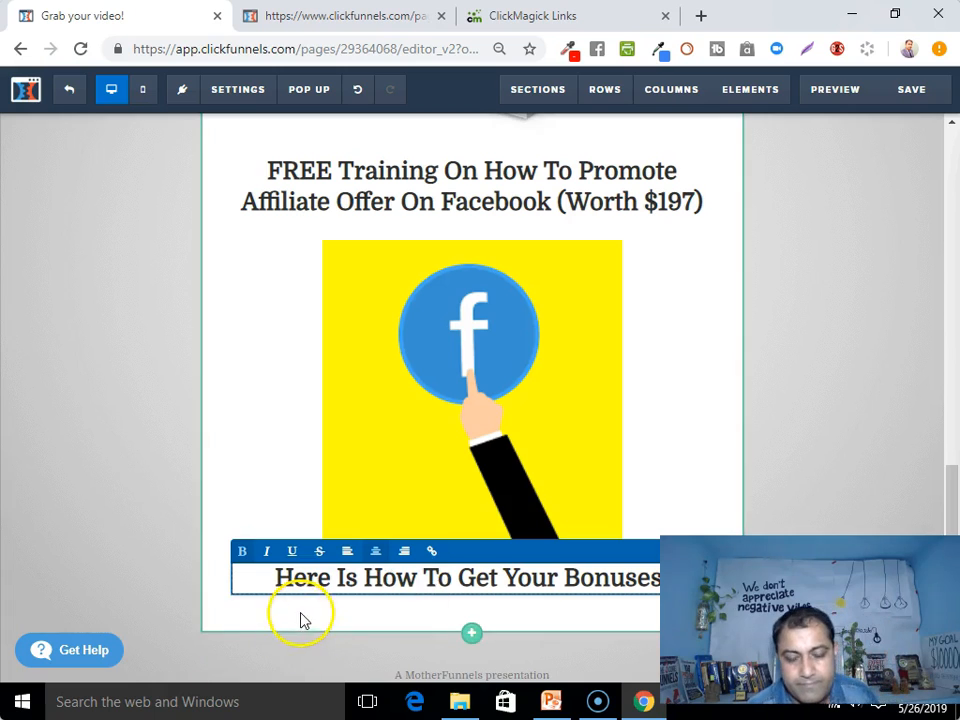
Insert 'details On' after 'Here Is' in the bonuses headline
{"action": "left_click", "coordinate": [365, 585]}
{"action": "left_click", "coordinate": [366, 580]}
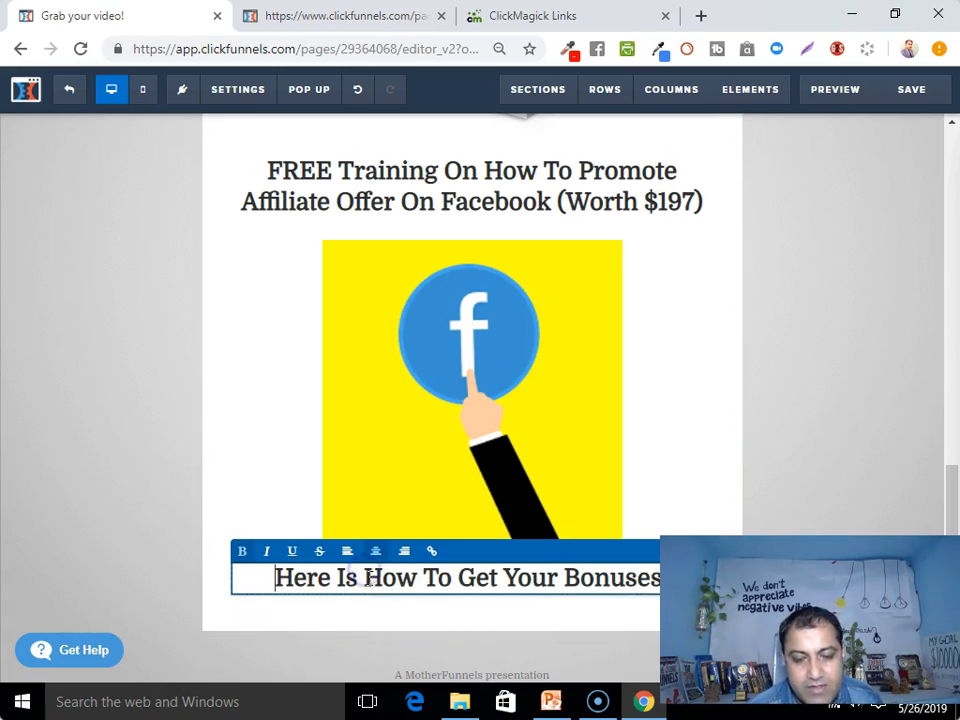
{"action": "type", "text": "details "}
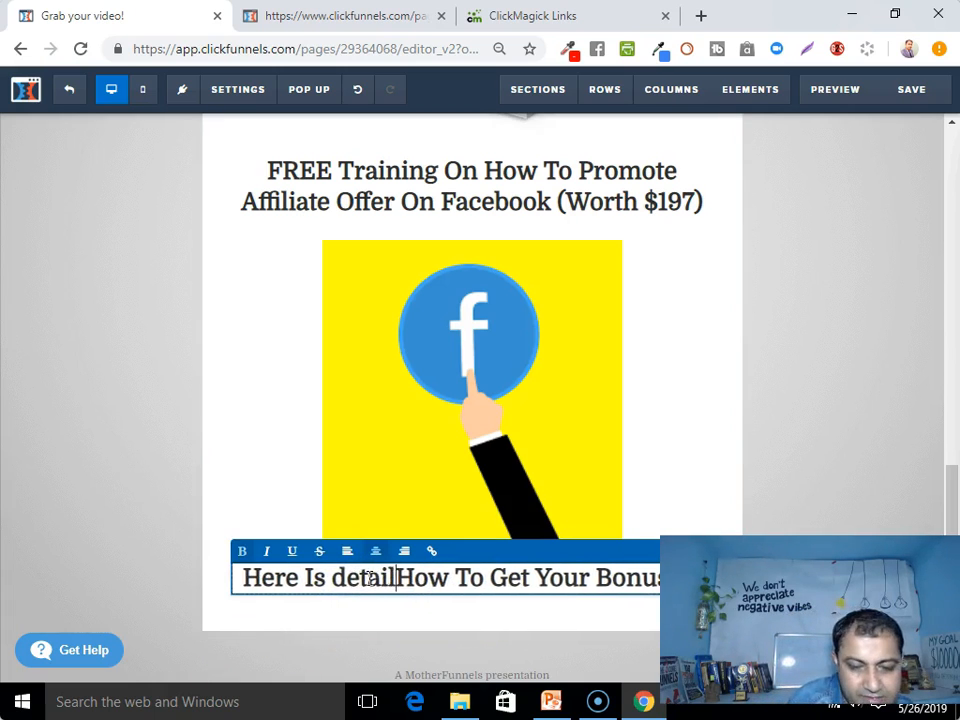
{"action": "type", "text": "On"}
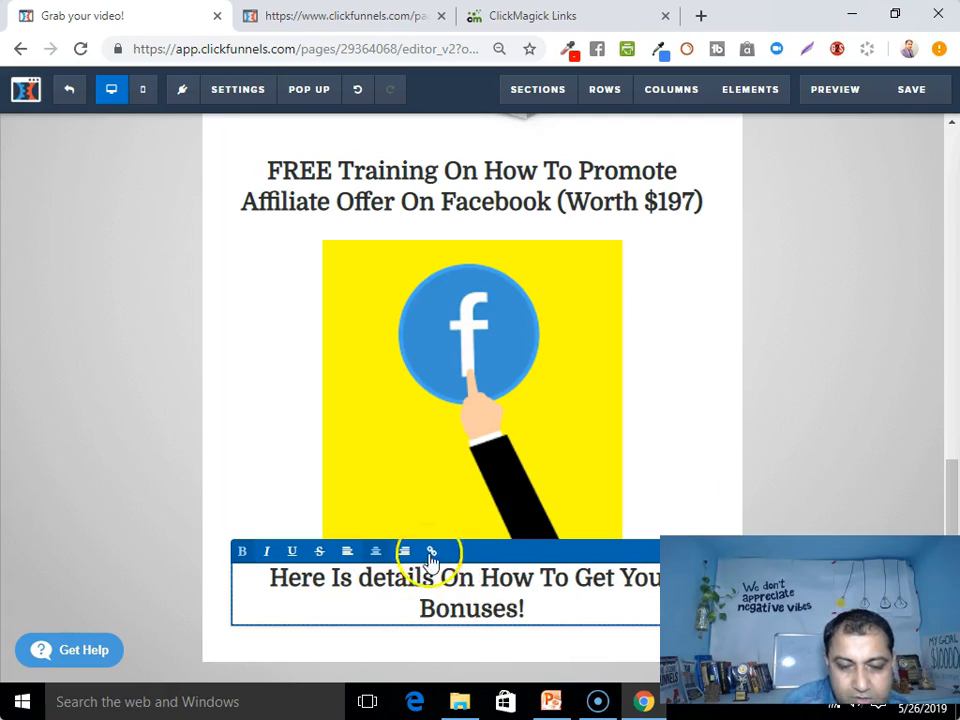
{"action": "left_click", "coordinate": [684, 510]}
{"action": "scroll", "coordinate": [684, 512], "scroll_direction": "down", "scroll_amount": 2}
{"action": "left_click", "coordinate": [472, 553]}
{"action": "left_click", "coordinate": [160, 471]}
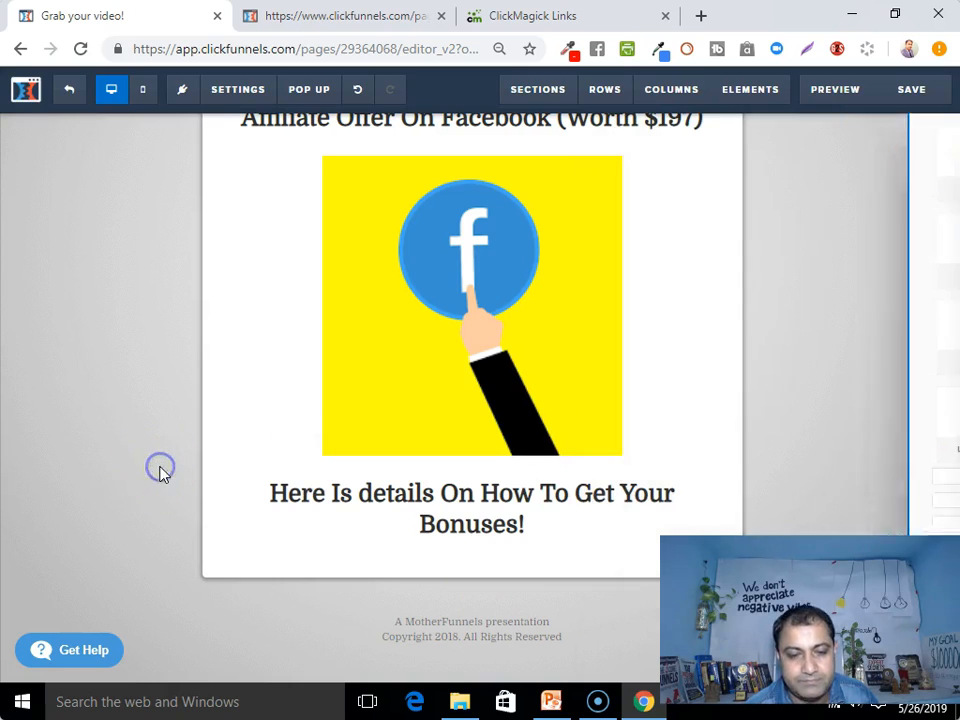
Insert a large Headline element below the bonuses headline and change its text to 'First Step'
{"action": "left_click", "coordinate": [475, 541]}
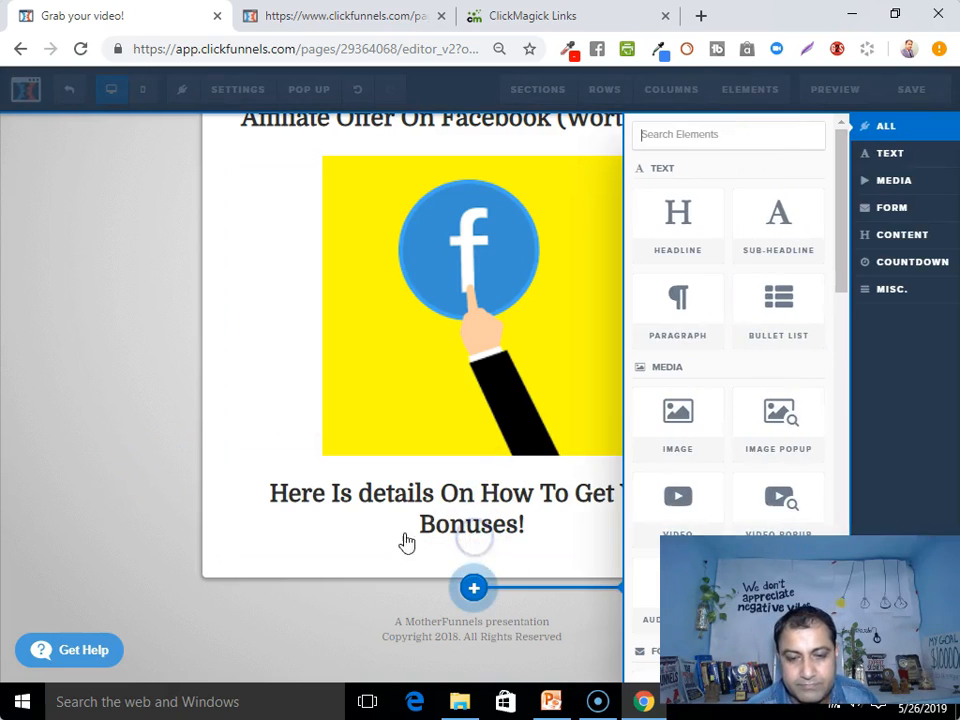
{"action": "left_click", "coordinate": [671, 238]}
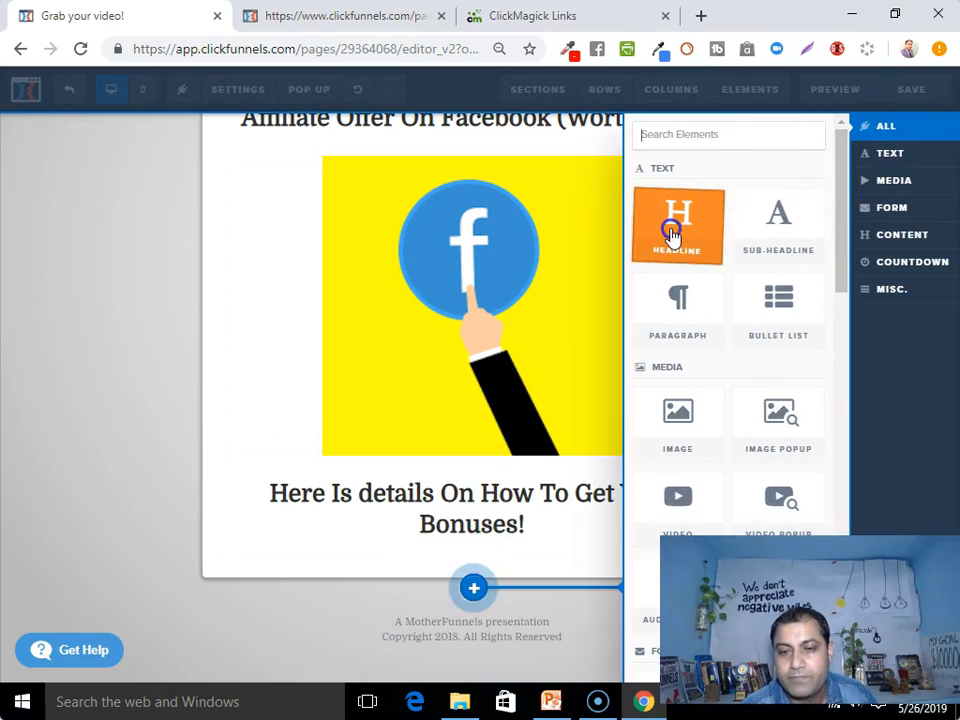
{"action": "left_click", "coordinate": [494, 568]}
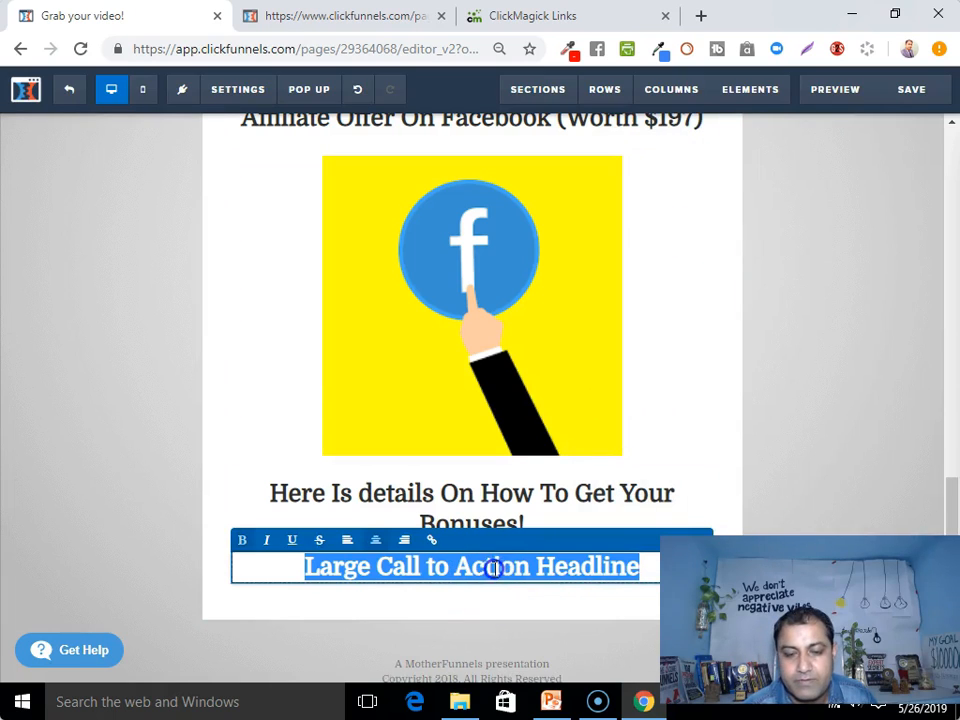
{"action": "type", "text": "First Step"}
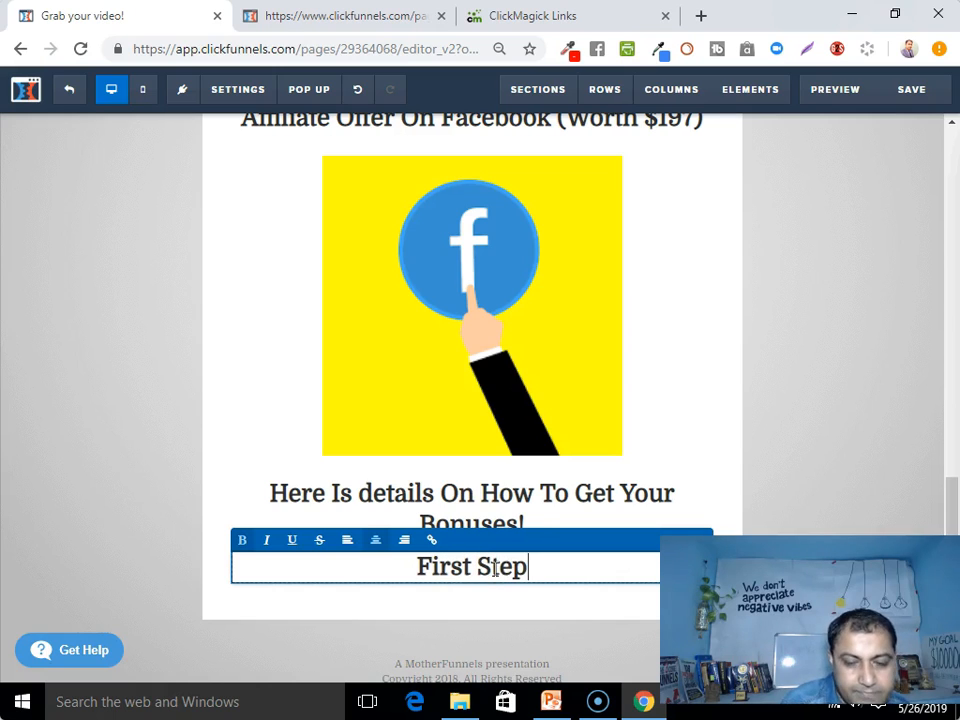
{"action": "left_click", "coordinate": [436, 612]}
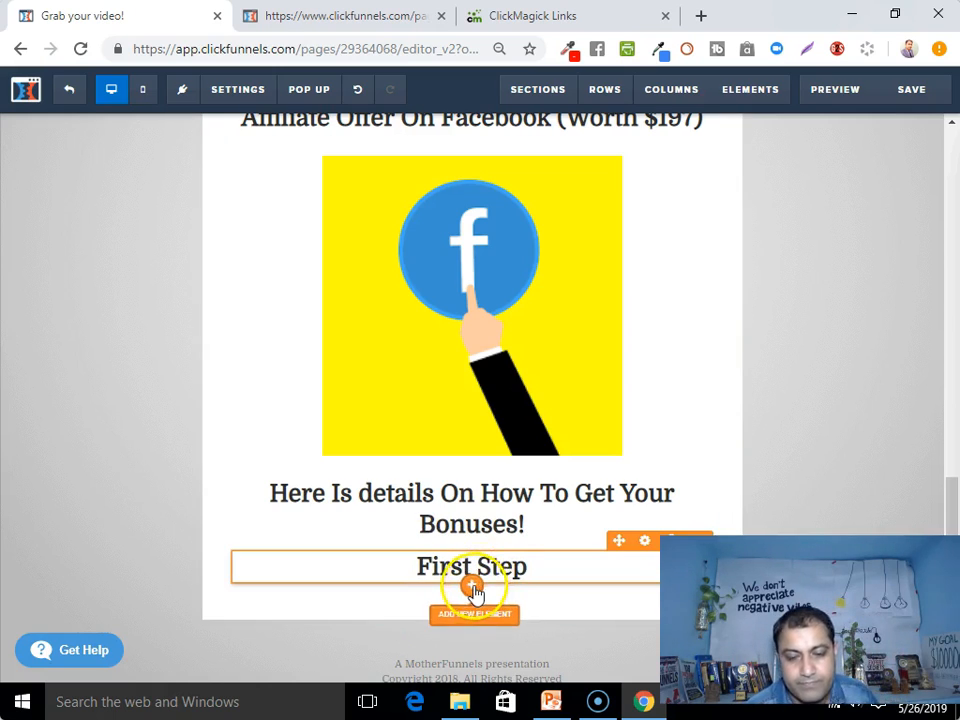
{"action": "left_click", "coordinate": [473, 588]}
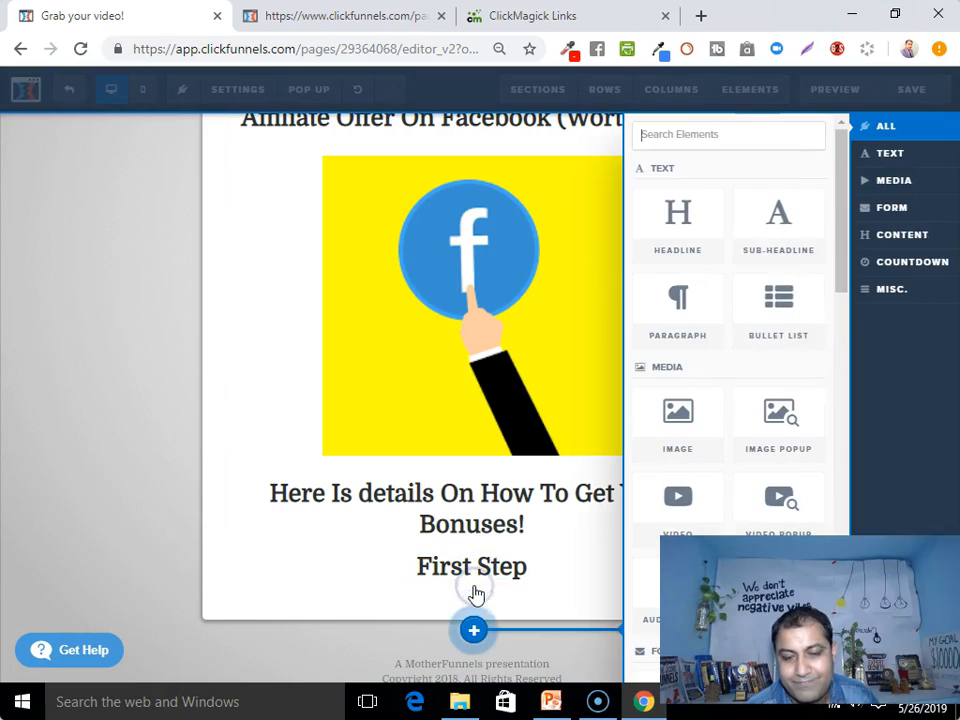
Add a smaller headline below First Step reading 'Click The Link Below To Get ClickFunnels FREE Trial...'
{"action": "left_click", "coordinate": [768, 237]}
{"action": "left_click", "coordinate": [520, 535]}
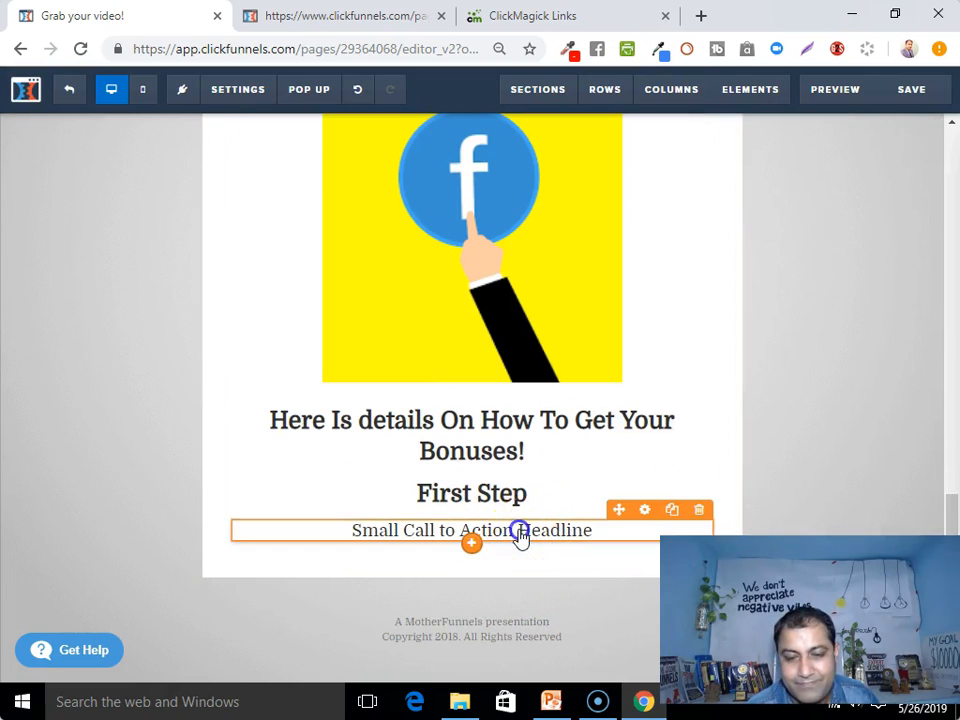
{"action": "triple_click", "coordinate": [520, 535]}
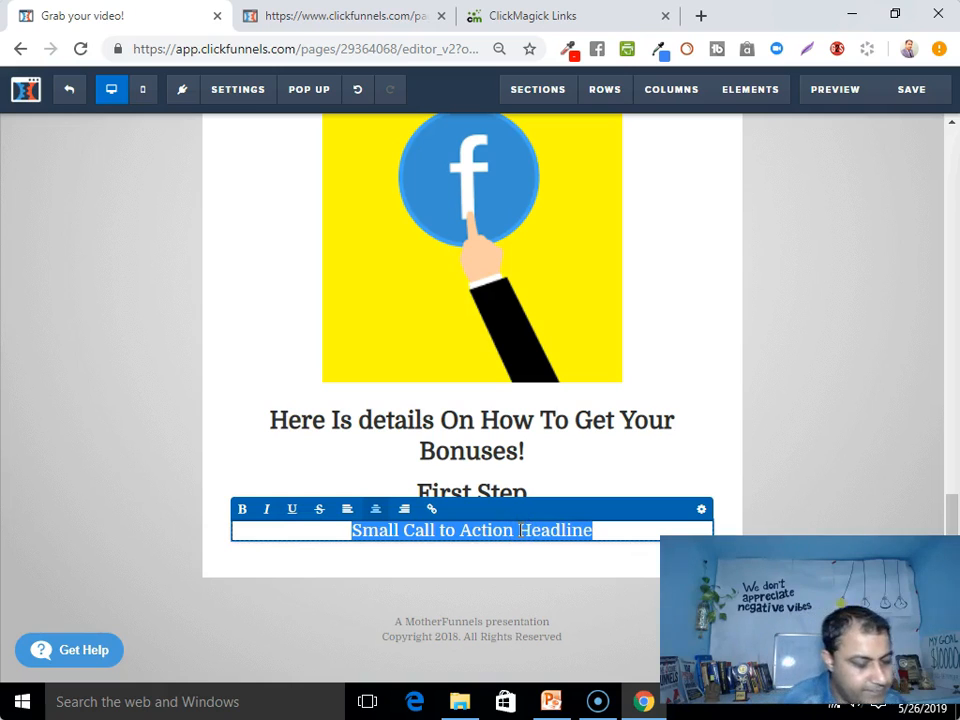
{"action": "type", "text": "Click The Link Below To Get"}
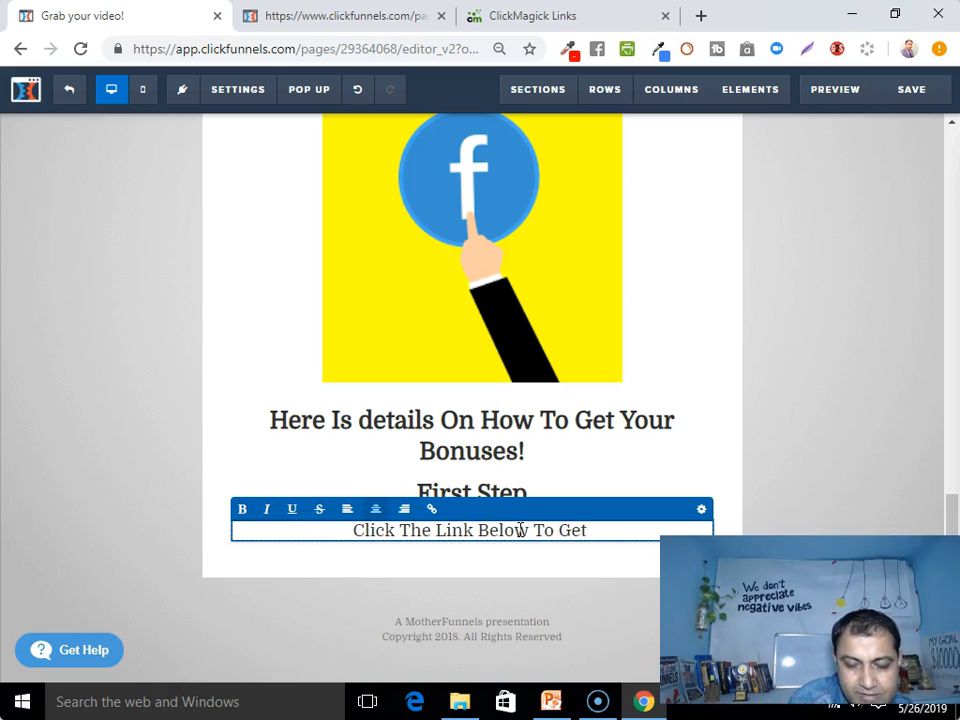
{"action": "type", "text": "Funnels"}
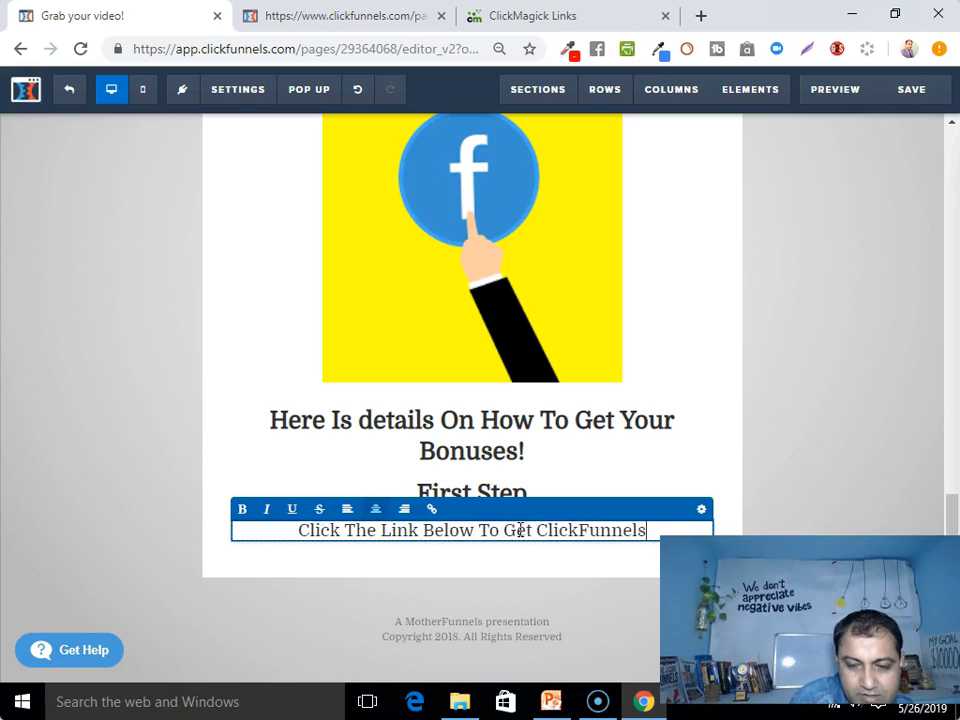
{"action": "type", "text": " FREE Trial:"}
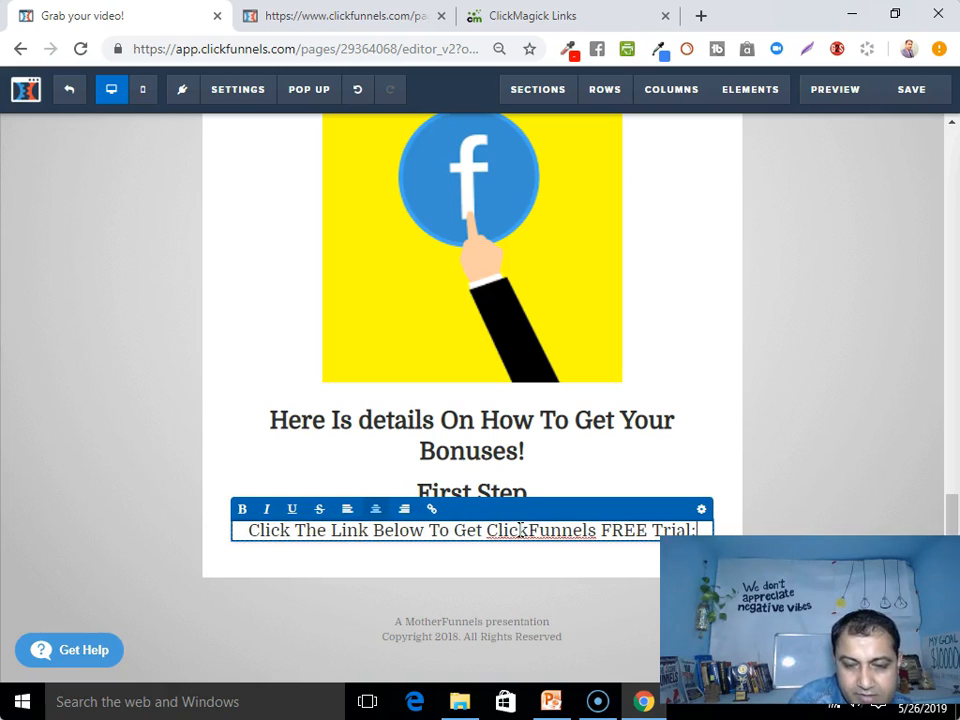
{"action": "key", "text": "BackSpace"}
{"action": "type", "text": "..."}
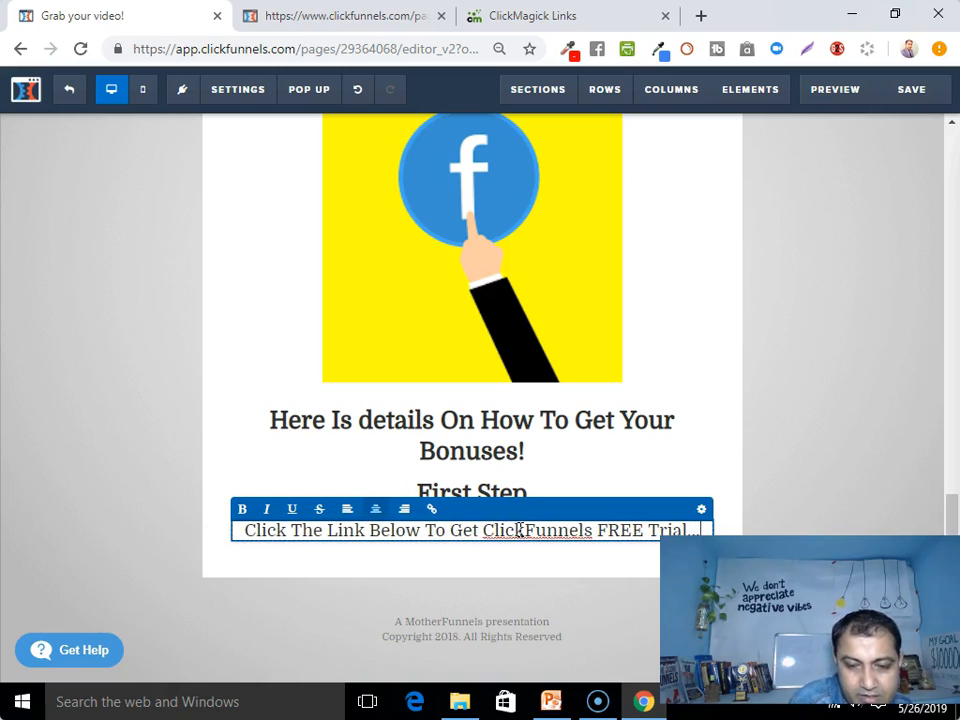
{"action": "left_click", "coordinate": [519, 574]}
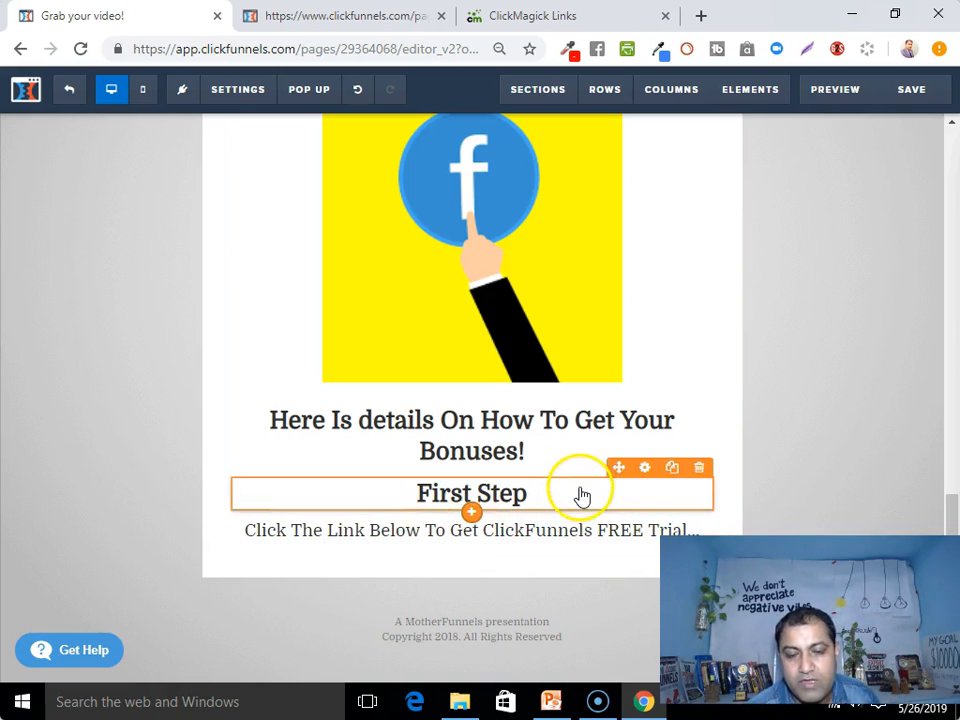
Add a Button element below the free-trial line
{"action": "left_click", "coordinate": [474, 544]}
{"action": "scroll", "coordinate": [780, 400], "scroll_direction": "down", "scroll_amount": 2}
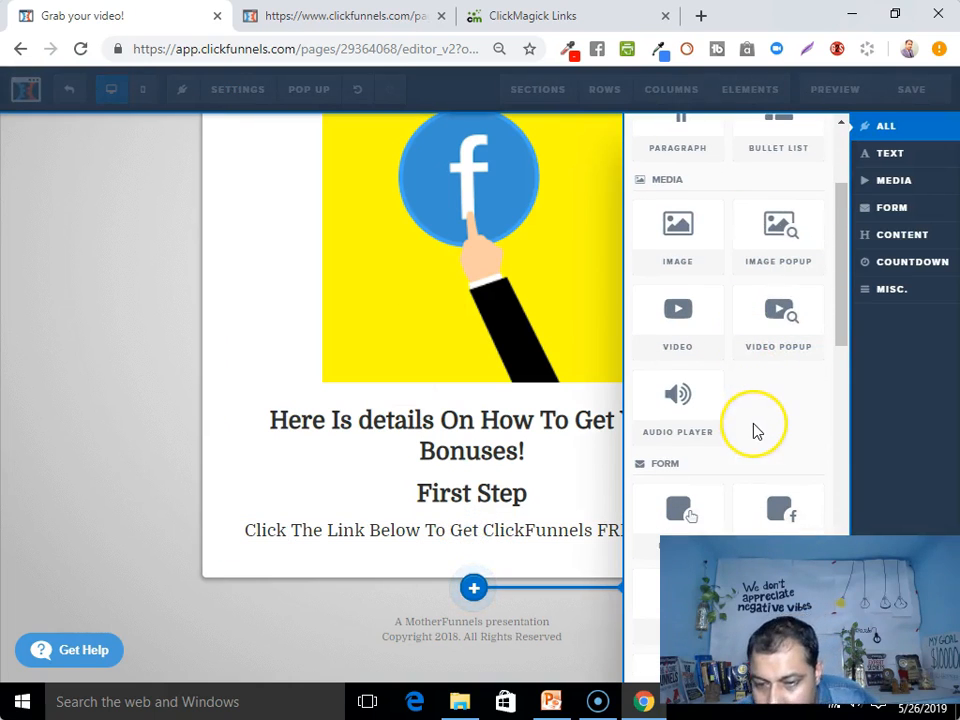
{"action": "scroll", "coordinate": [757, 431], "scroll_direction": "up", "scroll_amount": 2}
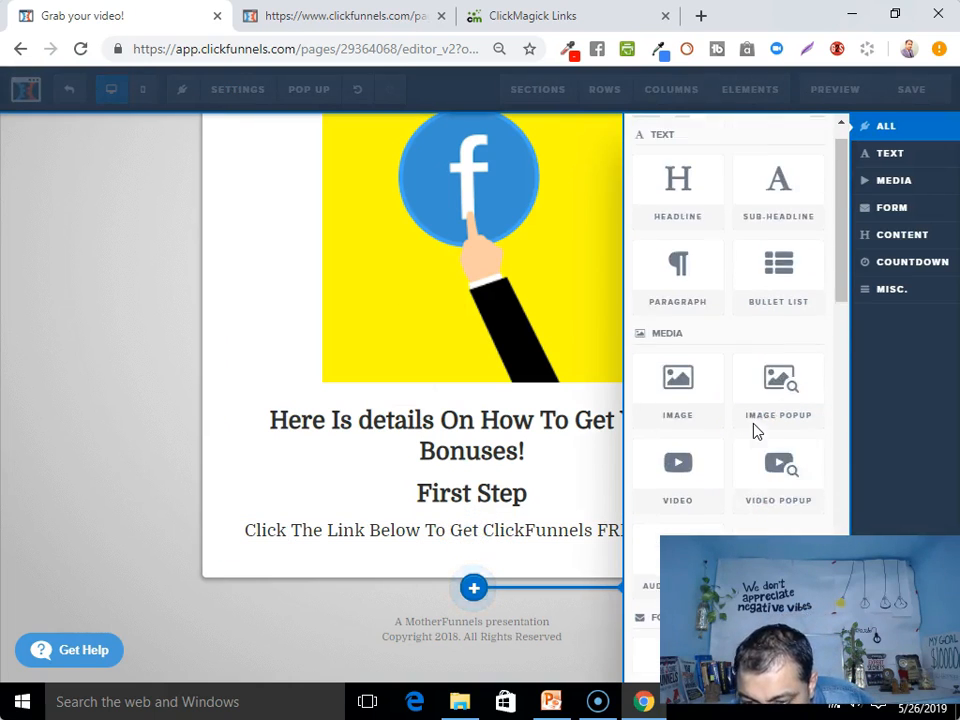
{"action": "scroll", "coordinate": [745, 410], "scroll_direction": "down", "scroll_amount": 4}
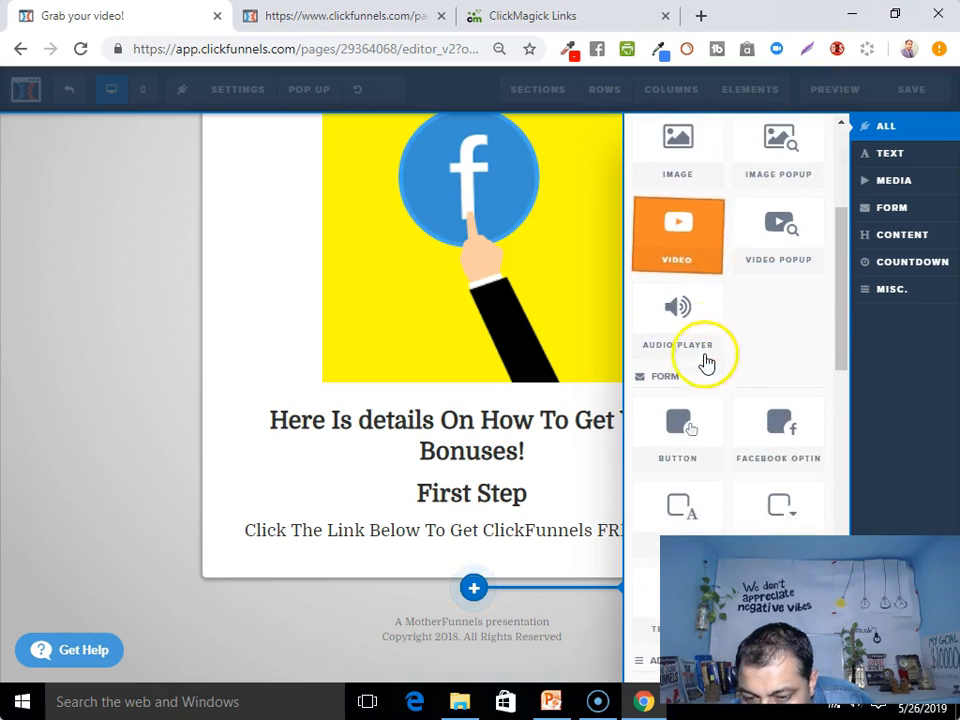
{"action": "left_click", "coordinate": [688, 362]}
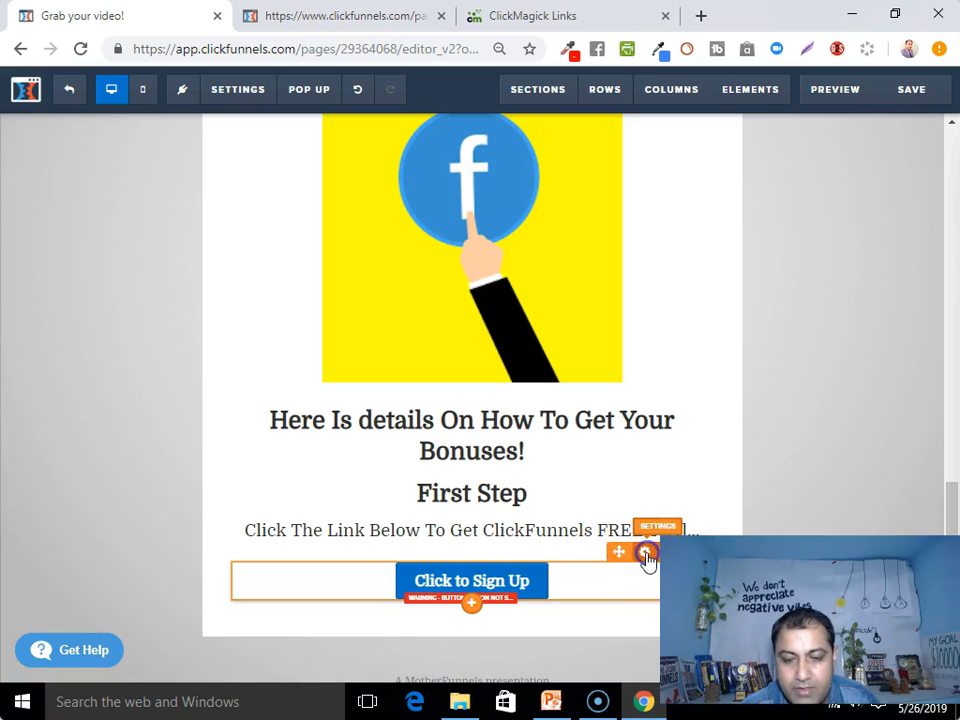
Set the button text to 'Click Here To Get ClickFunnels FREE 14 Days Trial!' and background colour #fc8f19
{"action": "left_click", "coordinate": [647, 553]}
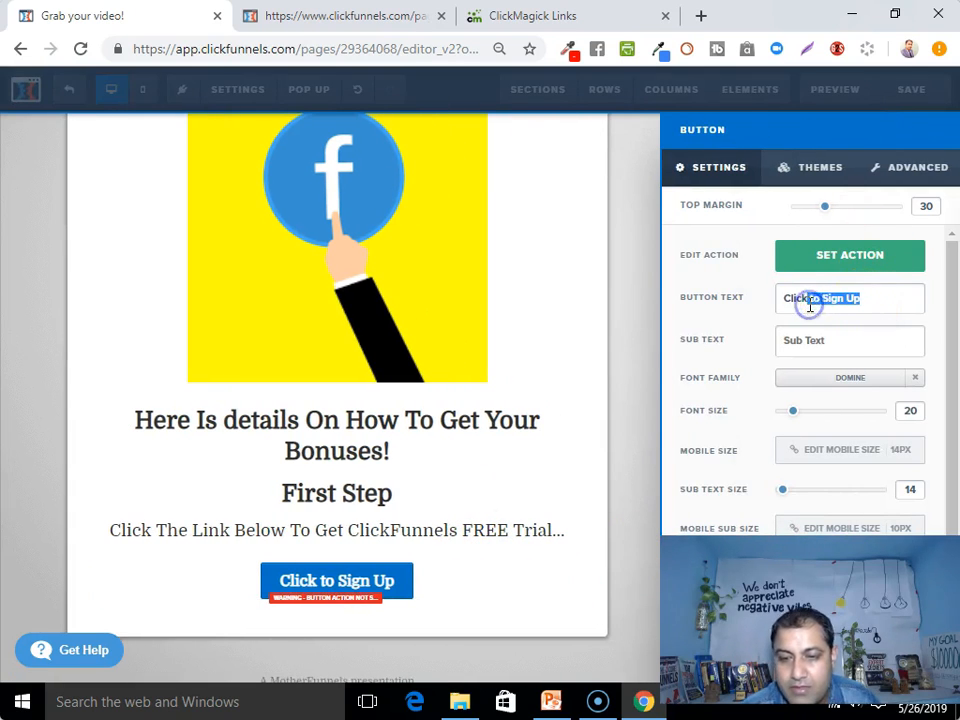
{"action": "key", "text": "BackSpace"}
{"action": "type", "text": "Here To "}
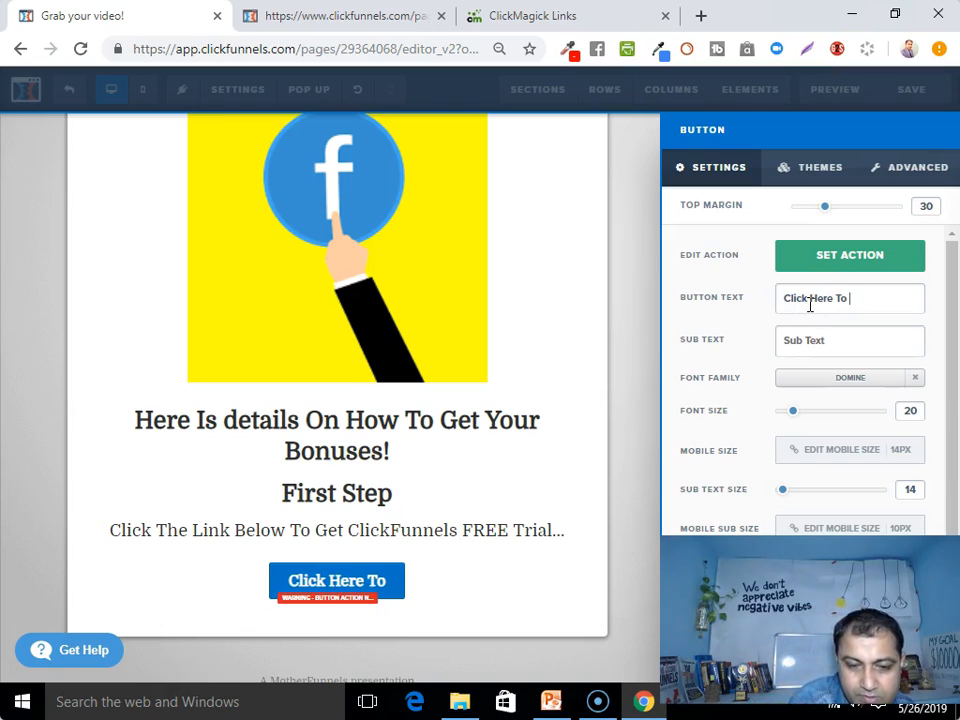
{"action": "type", "text": "Get "}
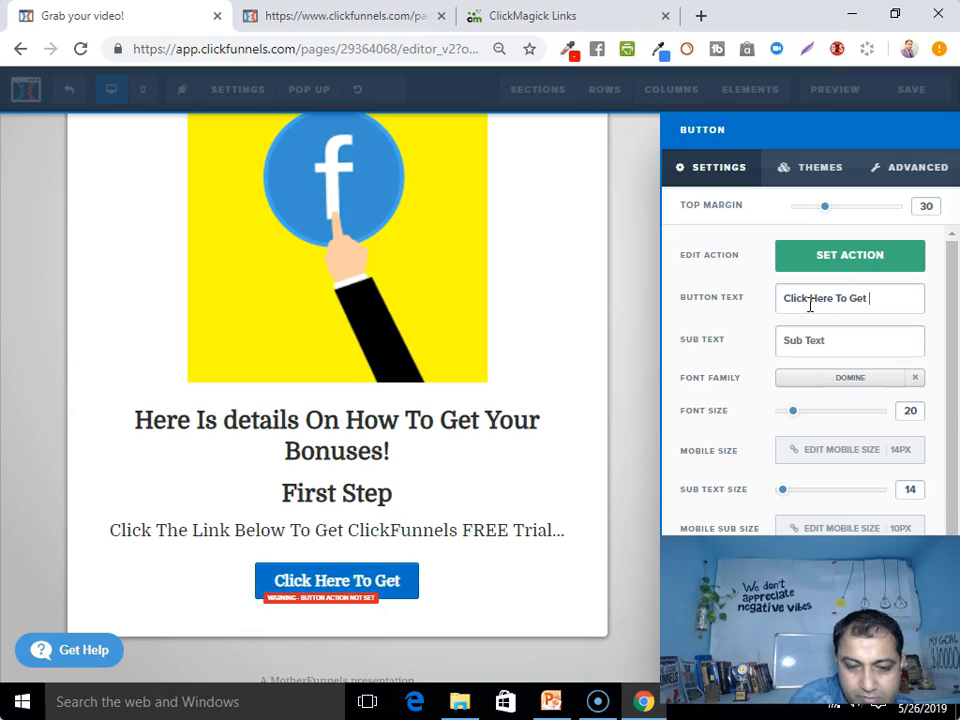
{"action": "type", "text": "ClickFunnels"}
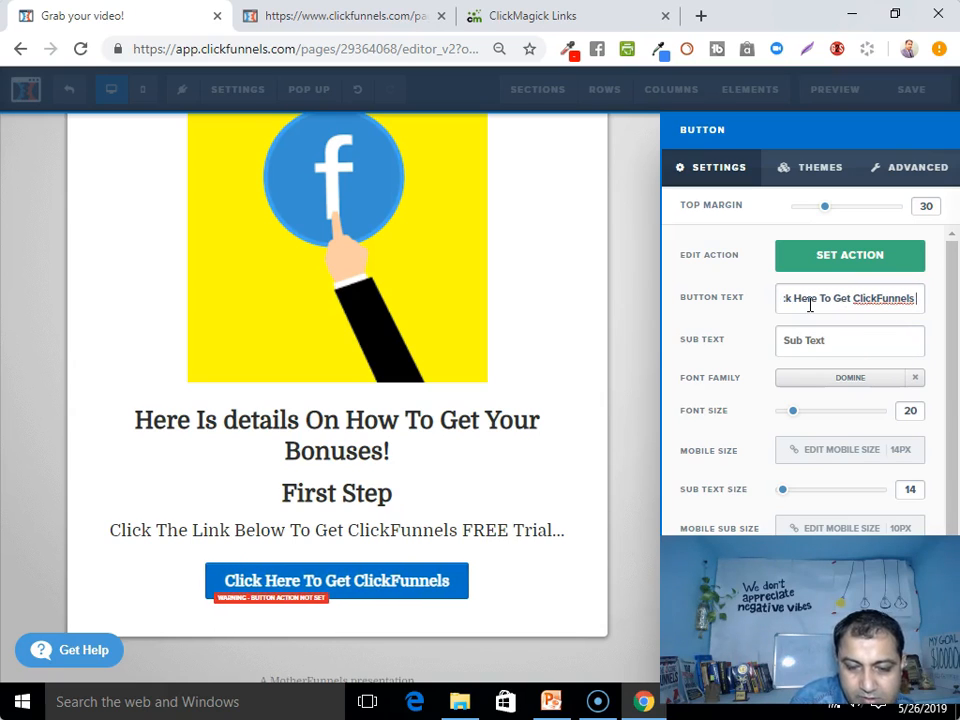
{"action": "type", "text": " FREE"}
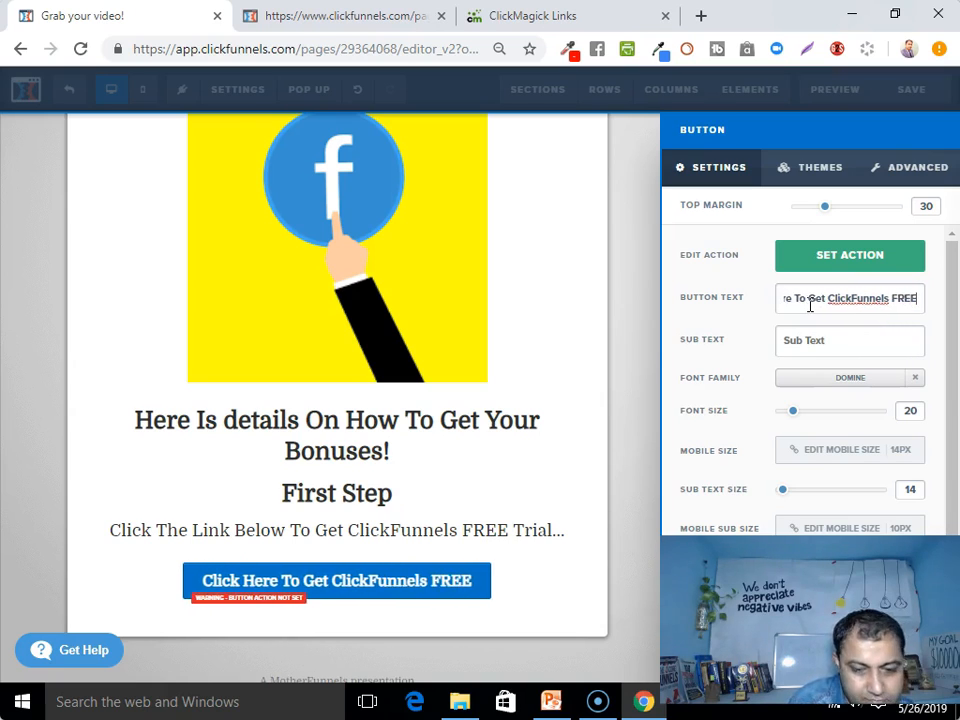
{"action": "type", "text": " 14 Days"}
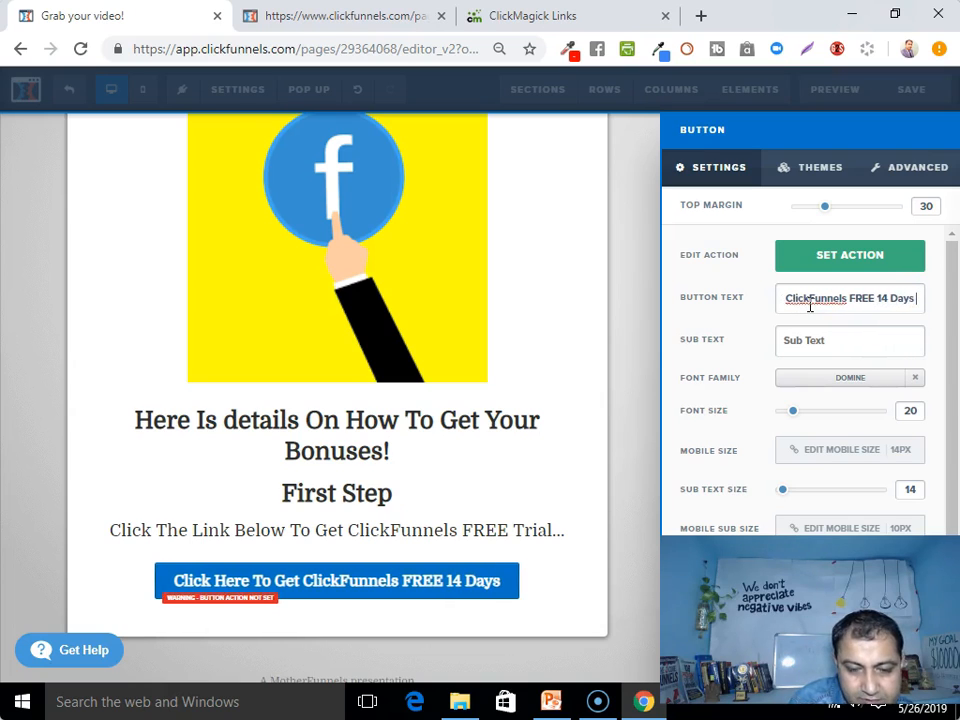
{"action": "type", "text": " Trial"}
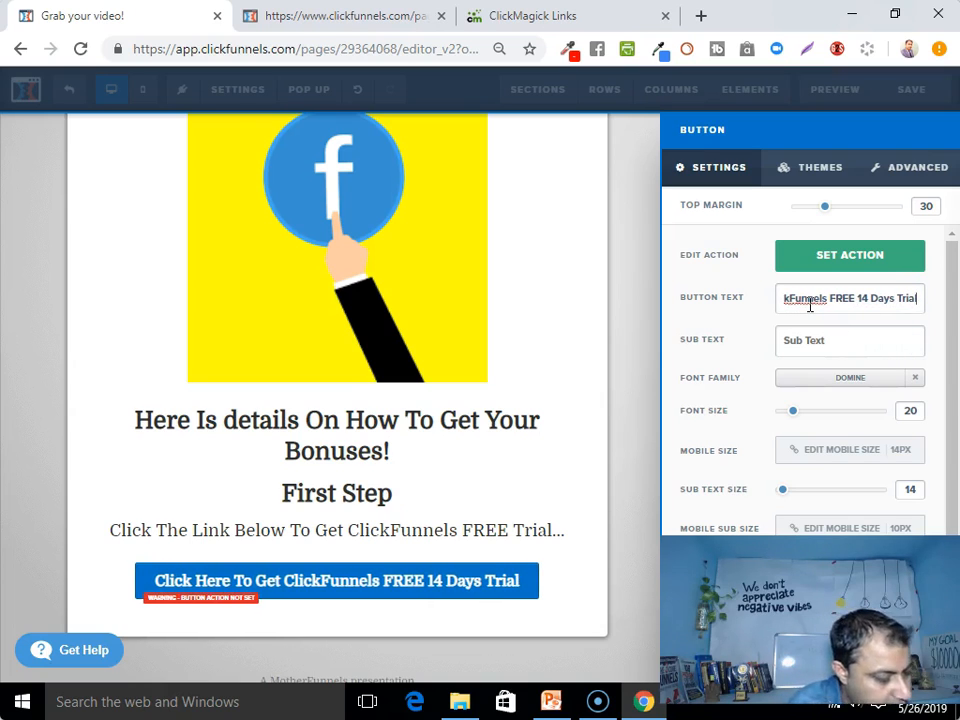
{"action": "type", "text": "!"}
{"action": "left_click", "coordinate": [754, 391]}
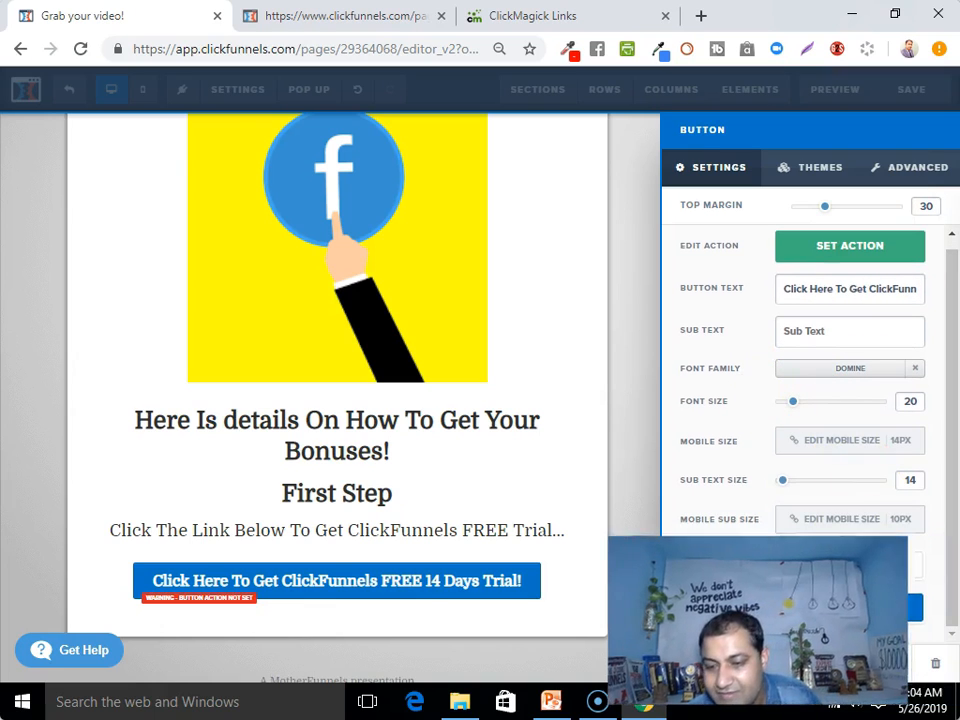
{"action": "left_click", "coordinate": [808, 612]}
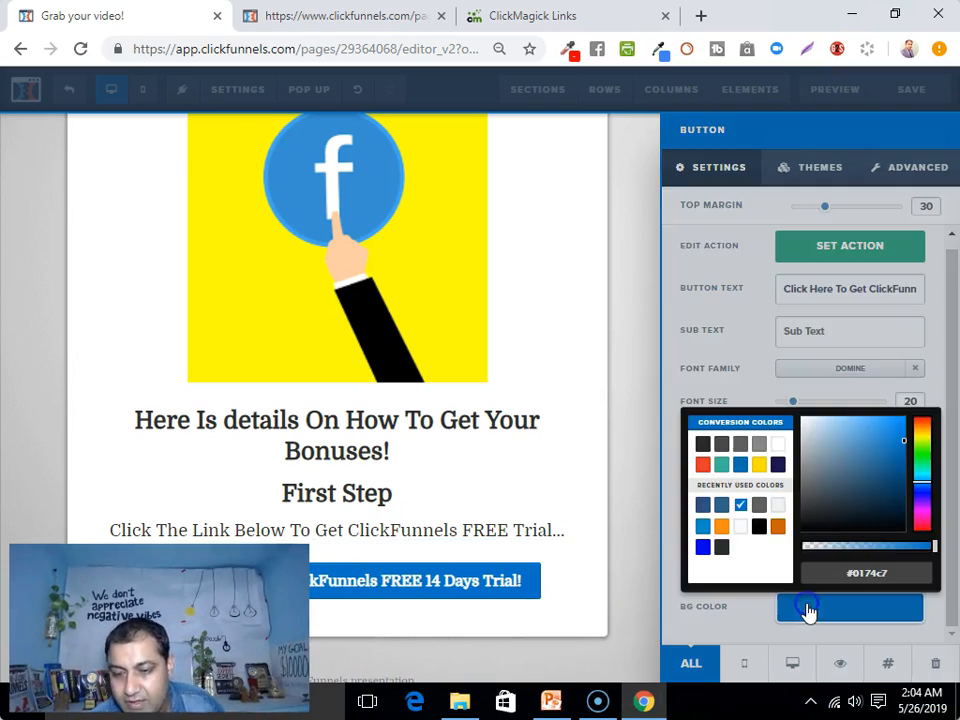
{"action": "left_click", "coordinate": [722, 530]}
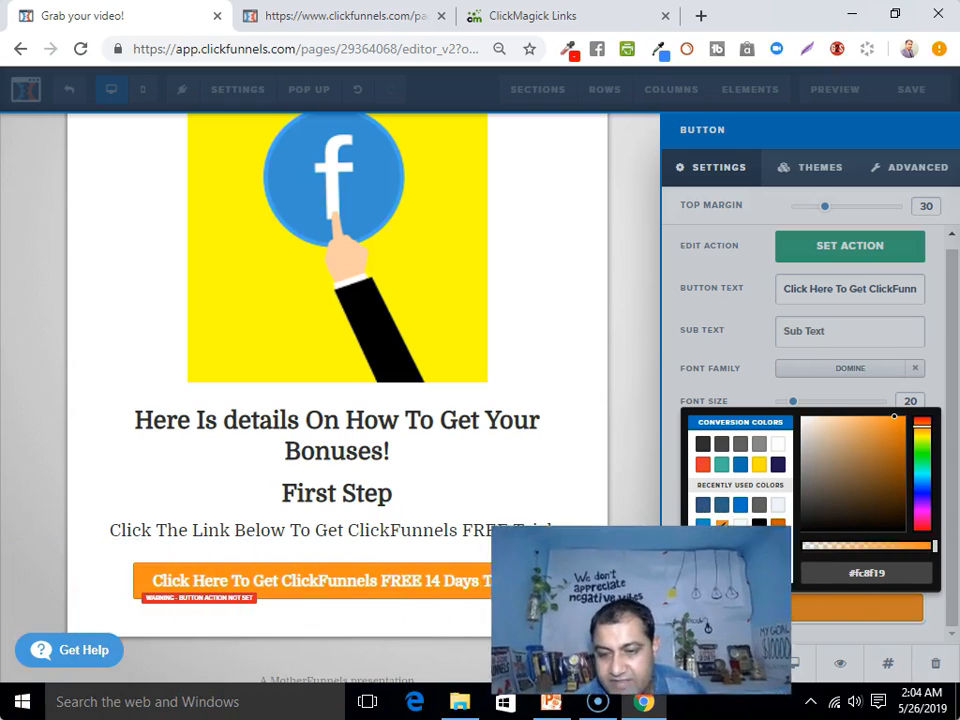
Close the button settings and rename the 'First Step' heading to 'Step 1'
{"action": "left_click", "coordinate": [354, 497]}
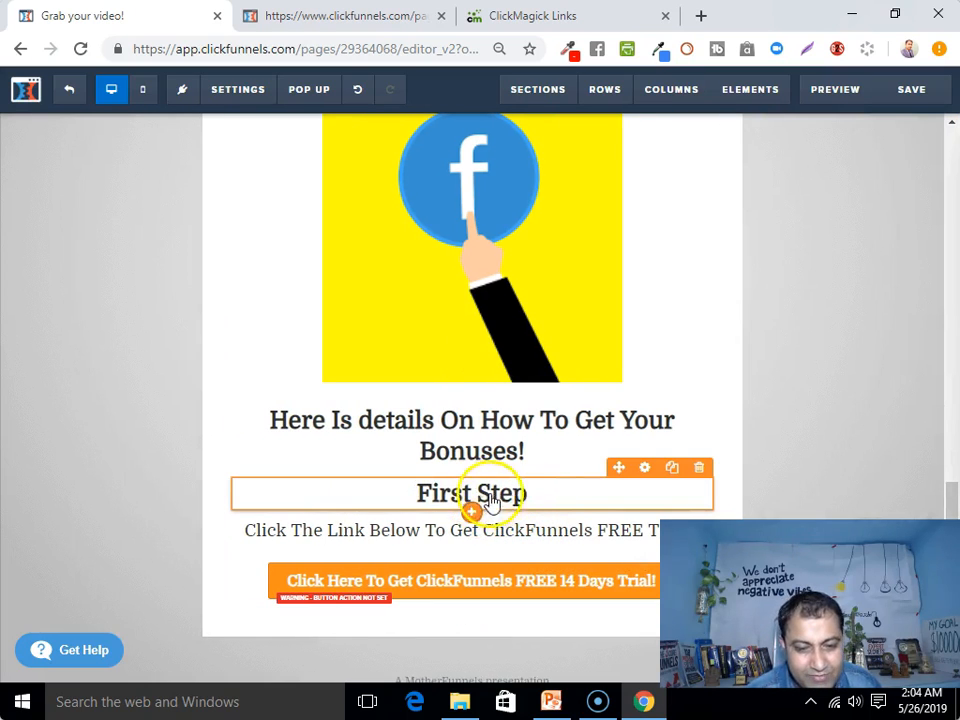
{"action": "left_click", "coordinate": [548, 497]}
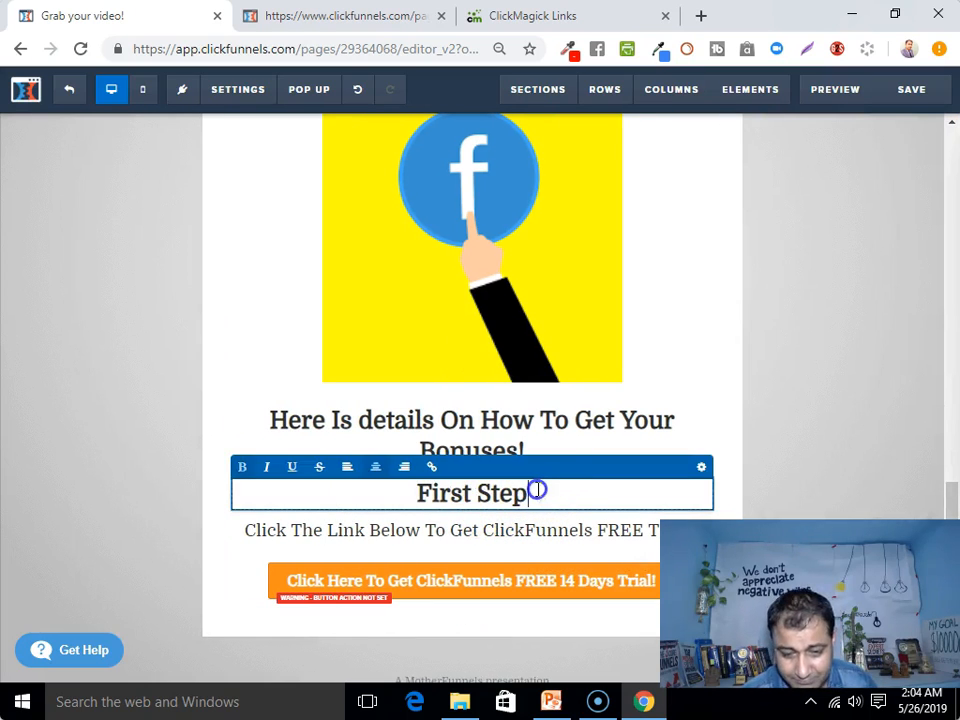
{"action": "scroll", "coordinate": [471, 570], "scroll_direction": "down", "scroll_amount": 1}
{"action": "left_click_drag", "start_coordinate": [474, 433], "coordinate": [430, 448]}
{"action": "key", "text": "BackSpace"}
{"action": "key", "text": "BackSpace"}
{"action": "left_click", "coordinate": [503, 432]}
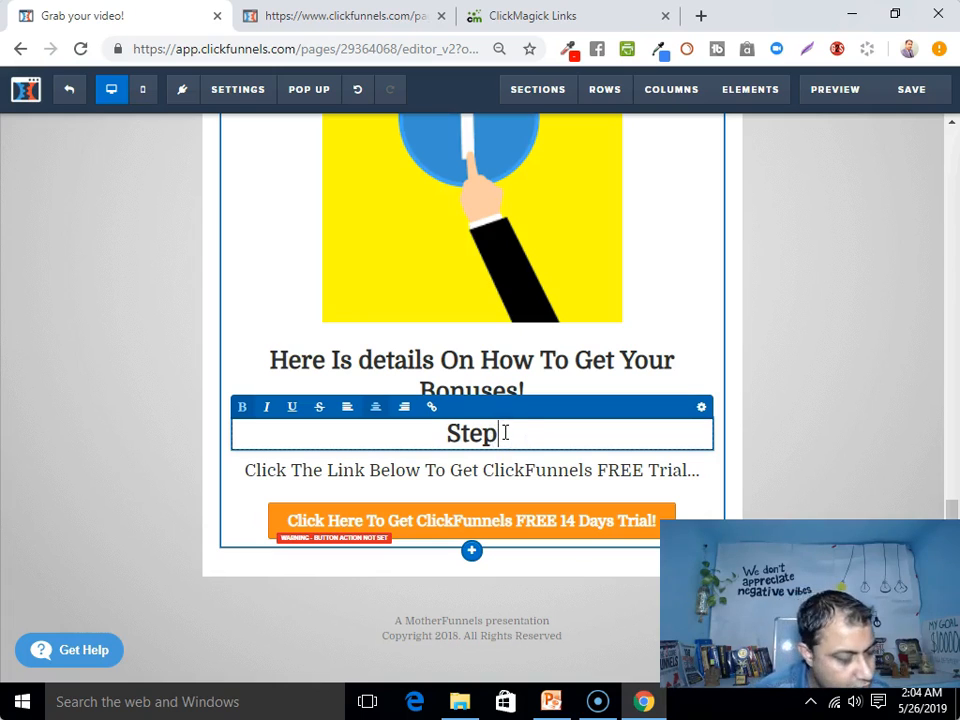
{"action": "type", "text": "1"}
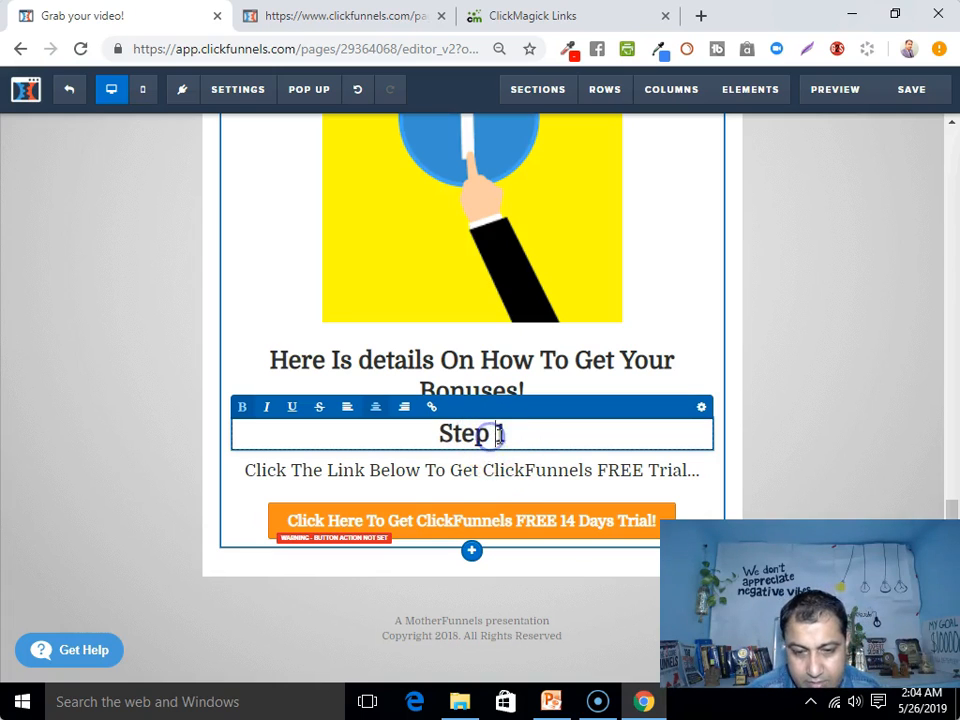
{"action": "left_click", "coordinate": [399, 486]}
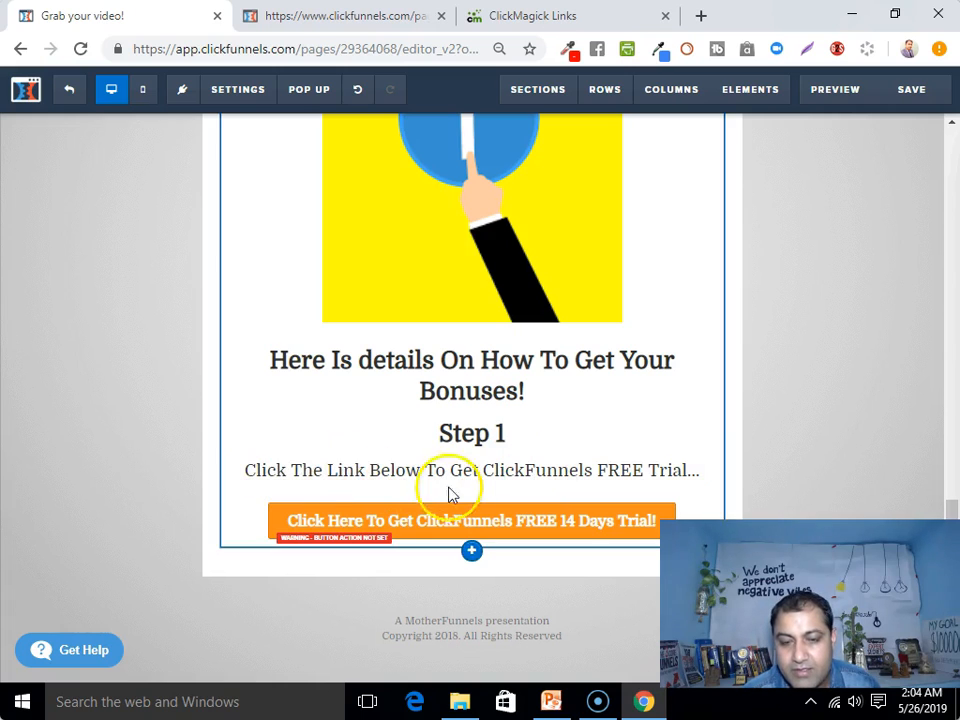
Replace 'Link' with 'Button' in the free-trial line
{"action": "left_click", "coordinate": [369, 478]}
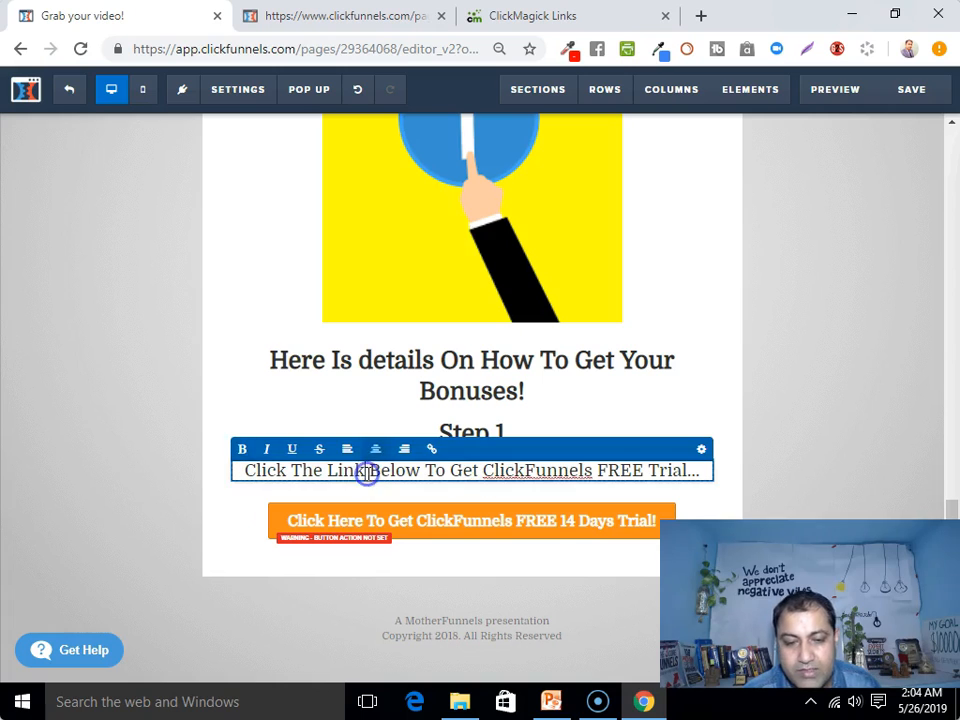
{"action": "key", "text": "BackSpace"}
{"action": "key", "text": "BackSpace"}
{"action": "key", "text": "BackSpace"}
{"action": "key", "text": "BackSpace"}
{"action": "type", "text": "Button"}
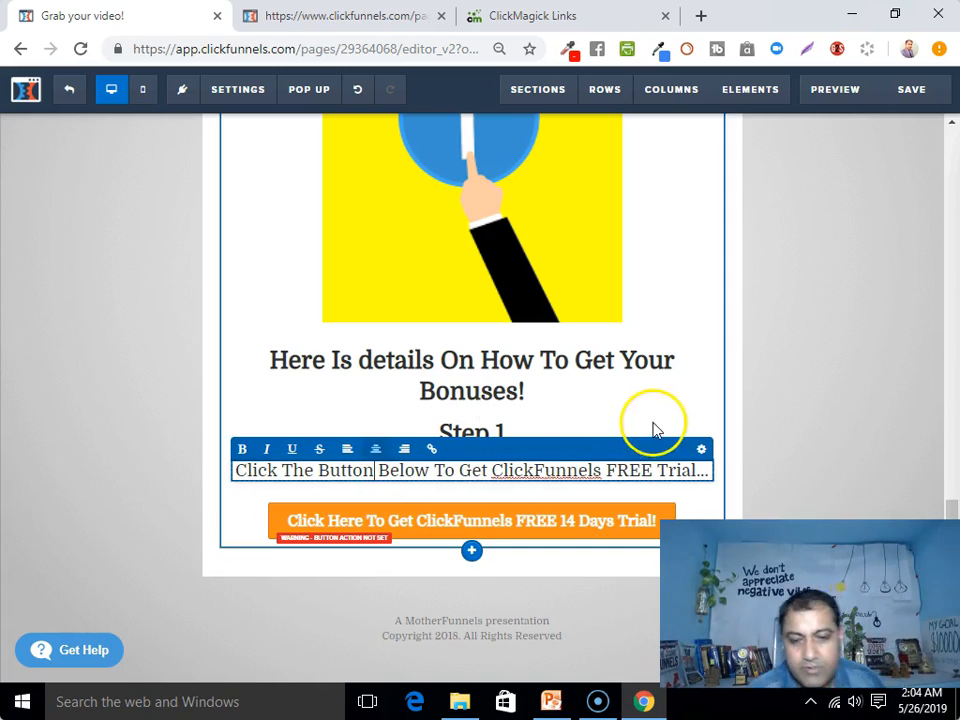
{"action": "left_click", "coordinate": [706, 410]}
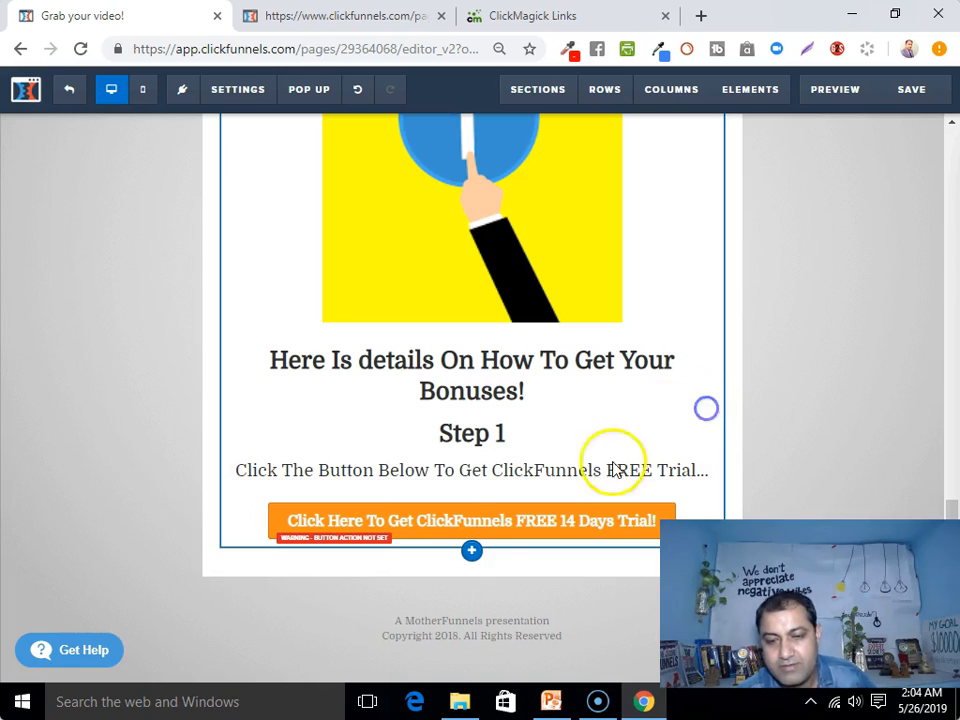
Drag a Headline element below the orange button and change its text to 'Step 2'
{"action": "left_click", "coordinate": [472, 551]}
{"action": "left_click", "coordinate": [431, 489]}
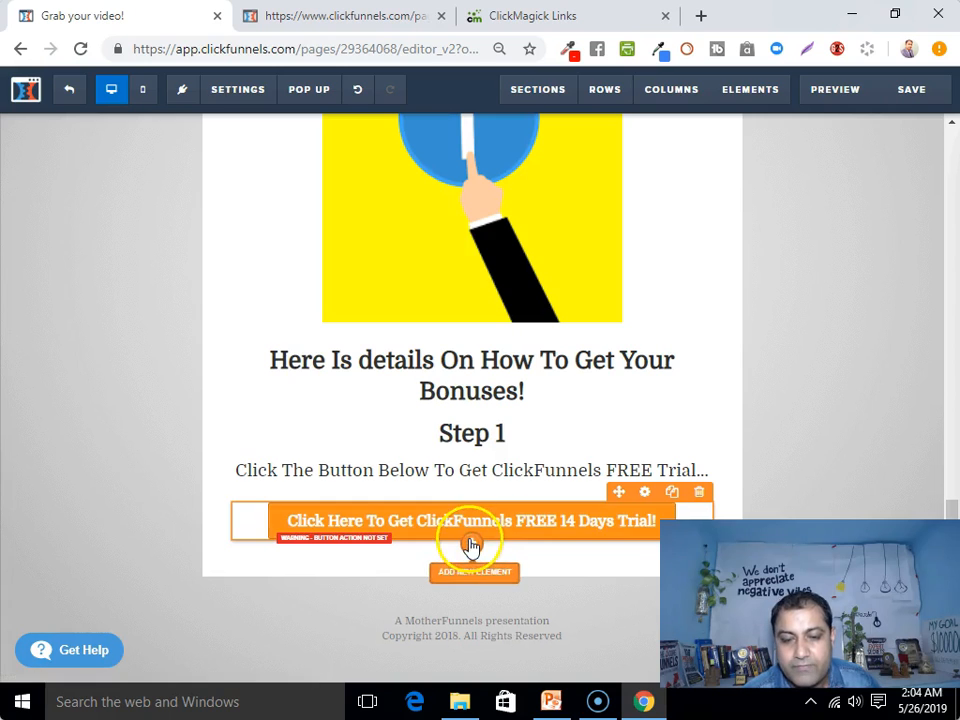
{"action": "left_click", "coordinate": [470, 550]}
{"action": "left_click_drag", "start_coordinate": [678, 243], "coordinate": [471, 600]}
{"action": "left_click", "coordinate": [477, 576]}
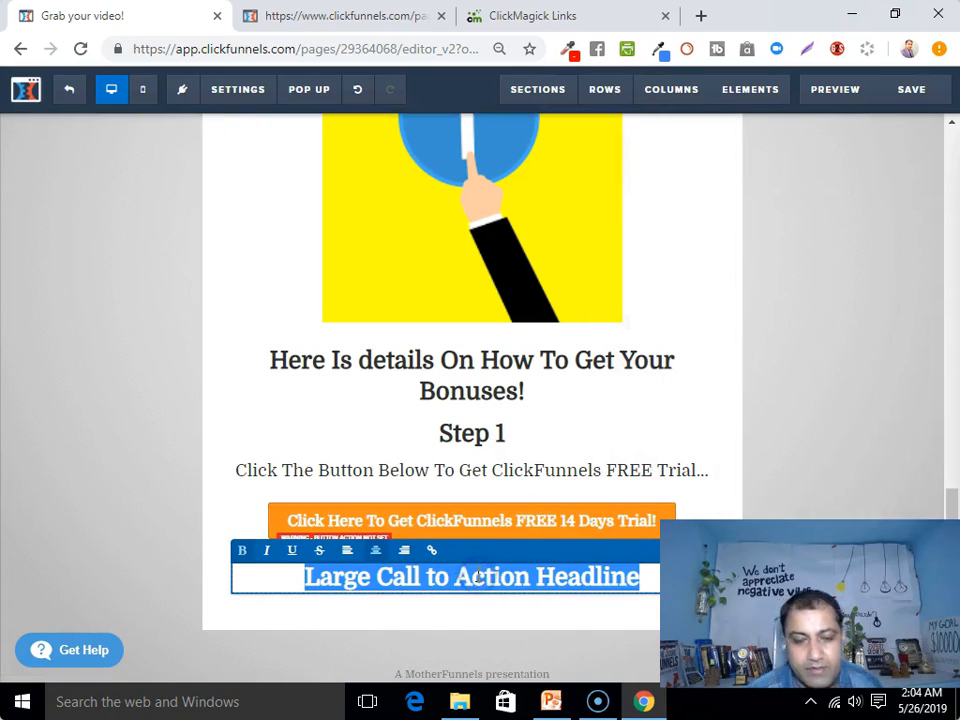
{"action": "type", "text": "Step 2"}
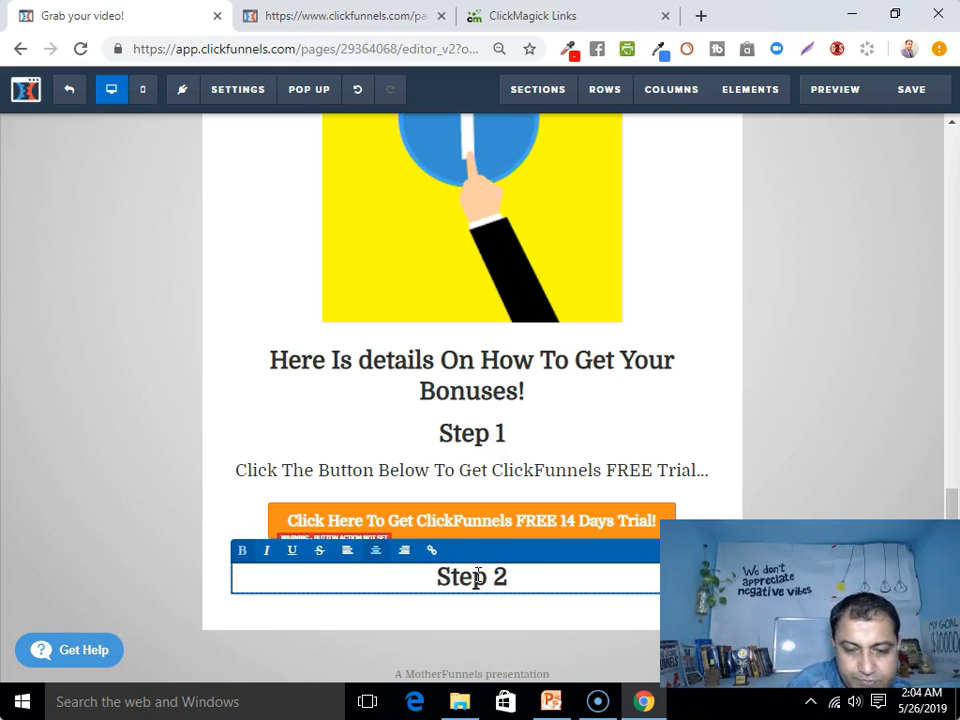
{"action": "left_click", "coordinate": [455, 613]}
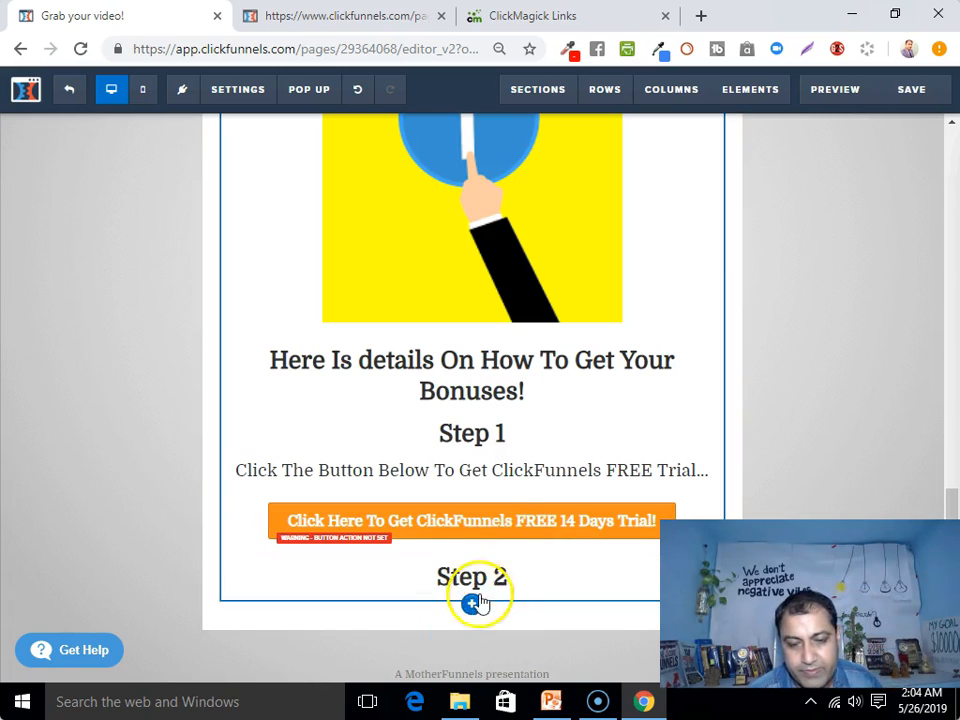
Add a sub-headline under Step 2 asking buyers to email their receipt to the contact address for the $497 bonuses
{"action": "left_click", "coordinate": [471, 598]}
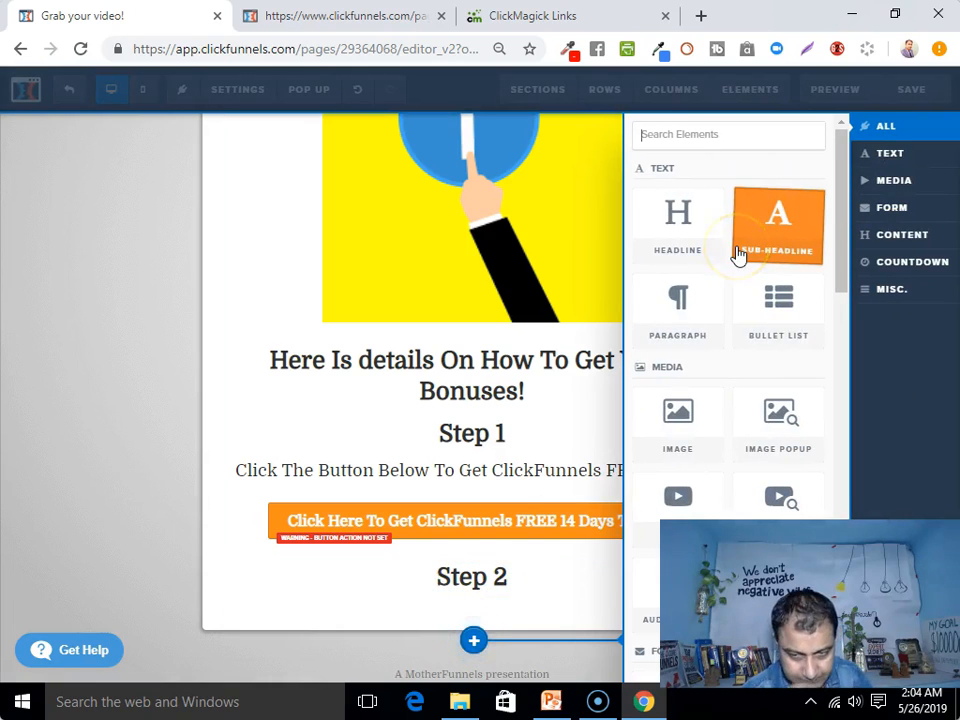
{"action": "left_click", "coordinate": [776, 236]}
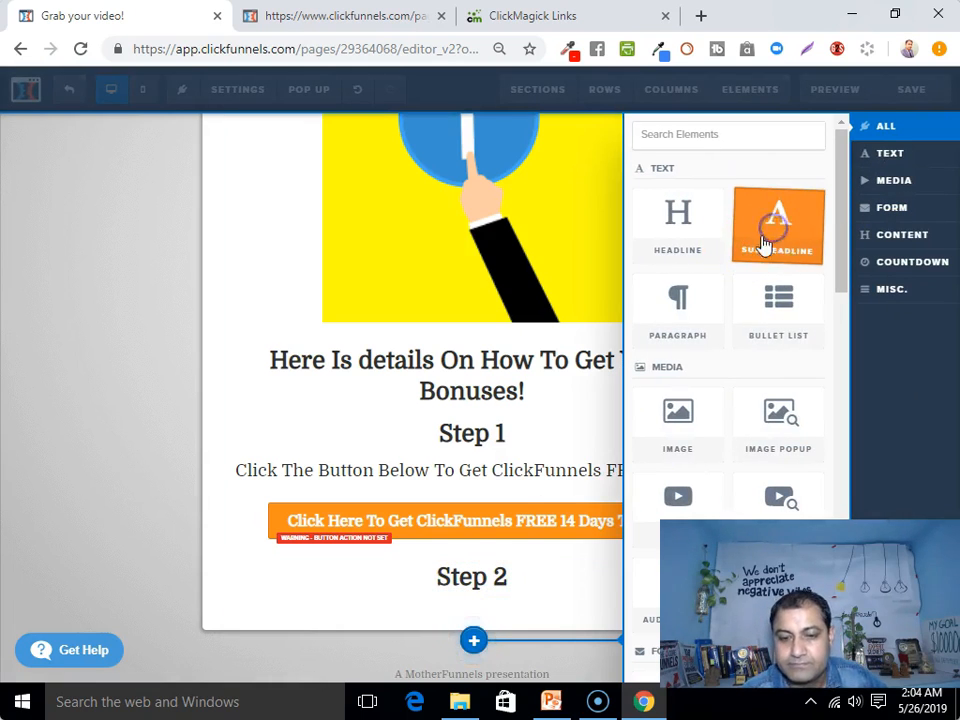
{"action": "left_click", "coordinate": [494, 613]}
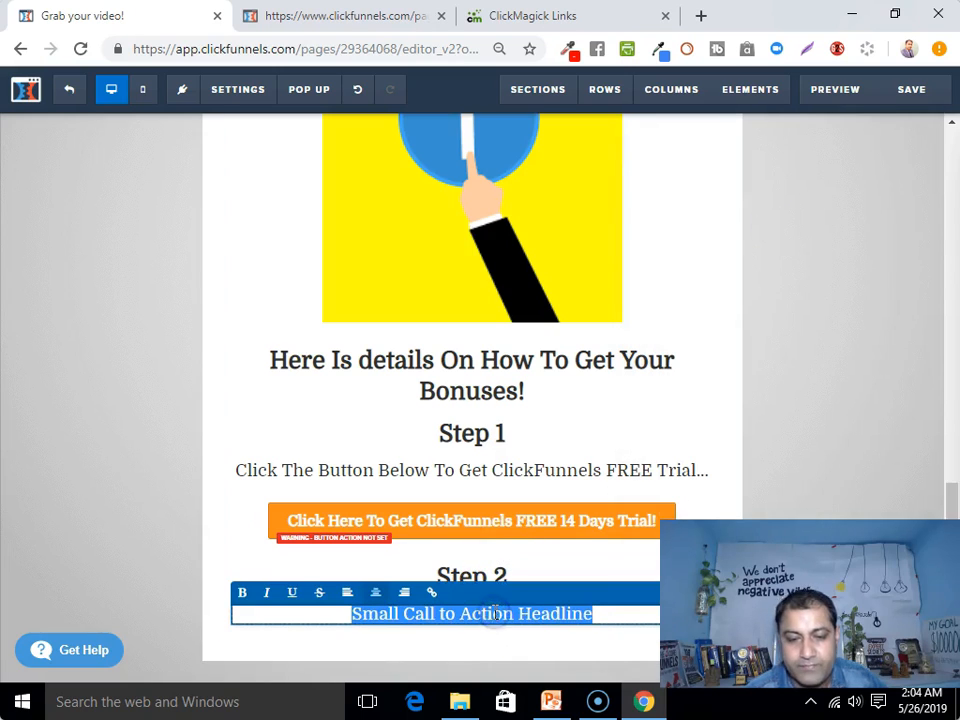
{"action": "type", "text": "Send me y"}
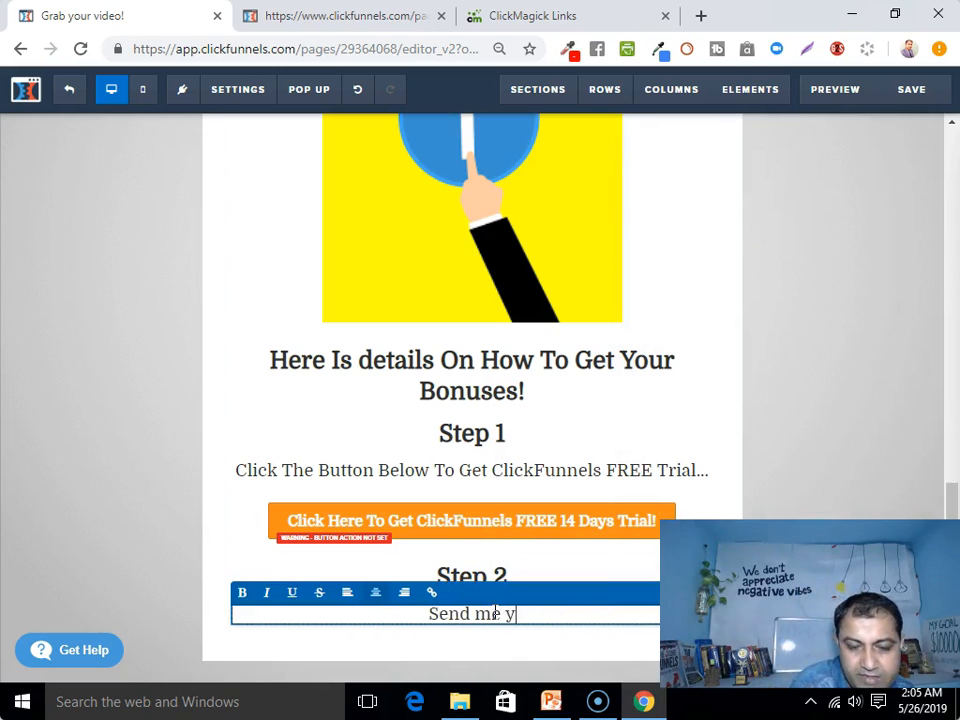
{"action": "type", "text": "our receipt "}
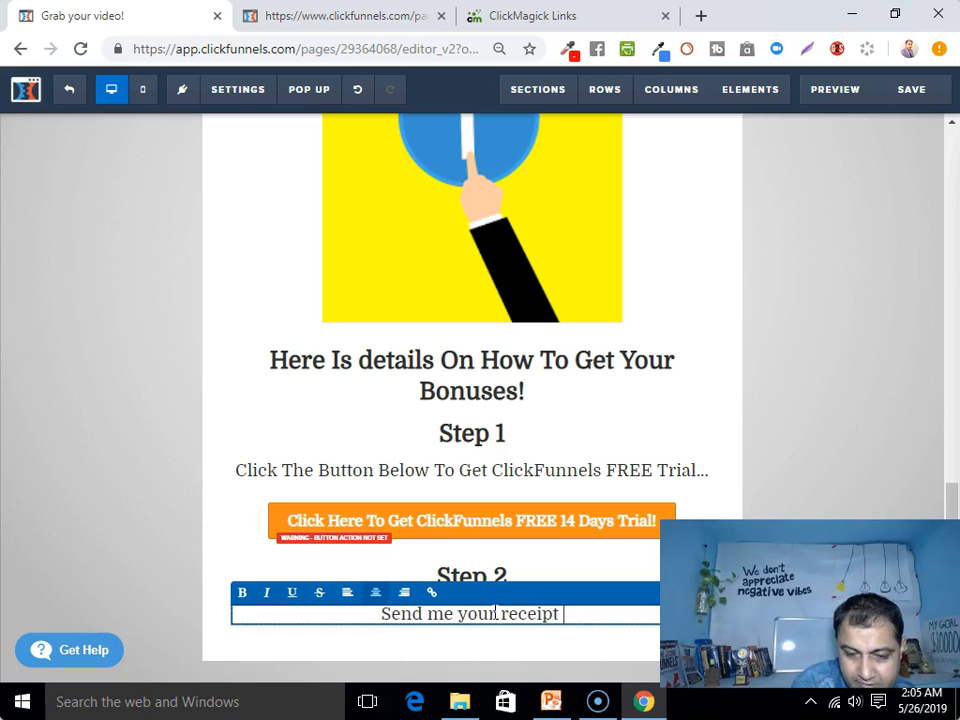
{"action": "type", "text": "to my email "}
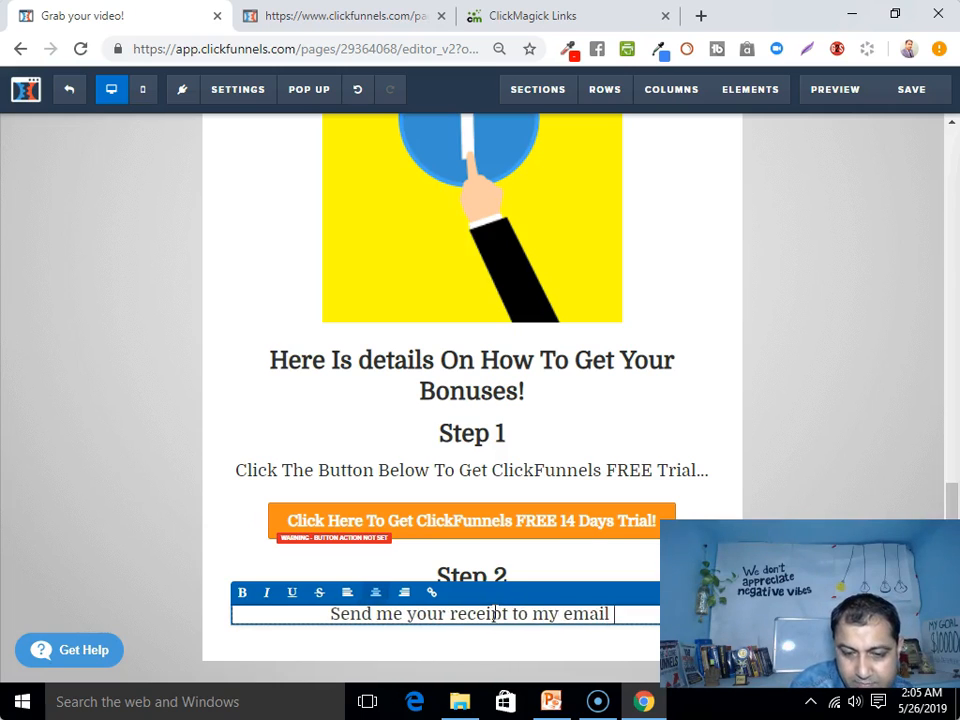
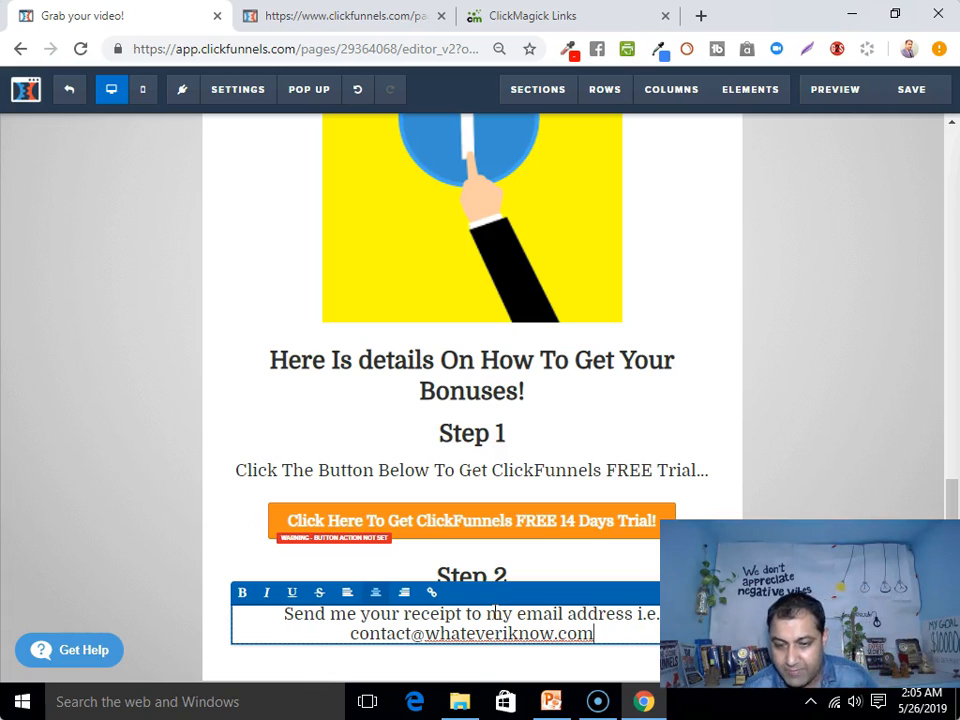
{"action": "type", "text": "and "}
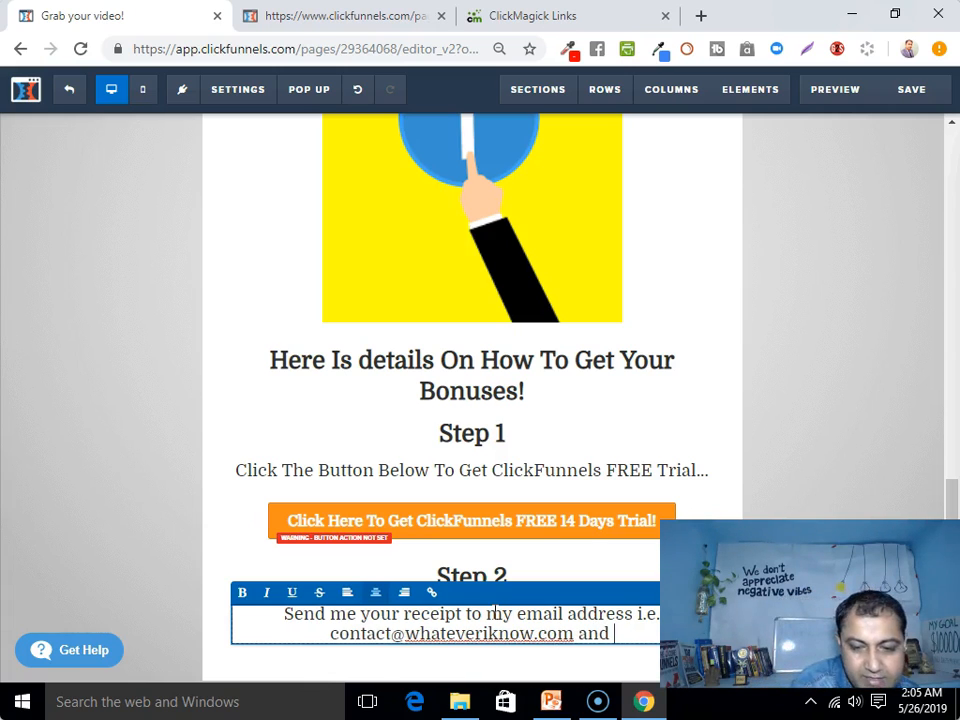
{"action": "type", "text": "then I wil"}
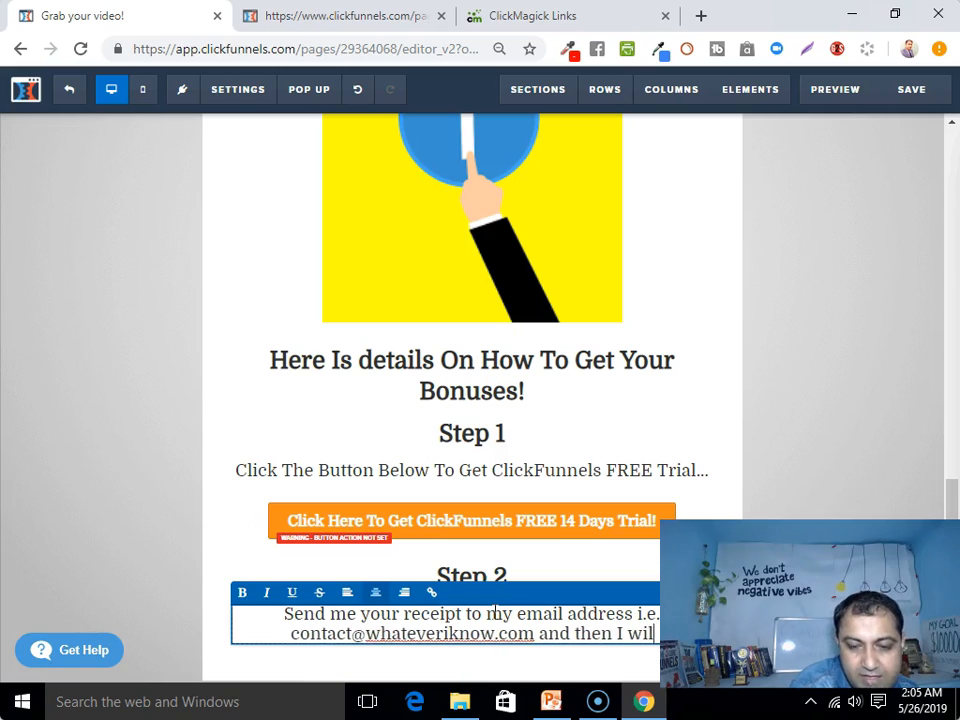
{"action": "type", "text": "l send t"}
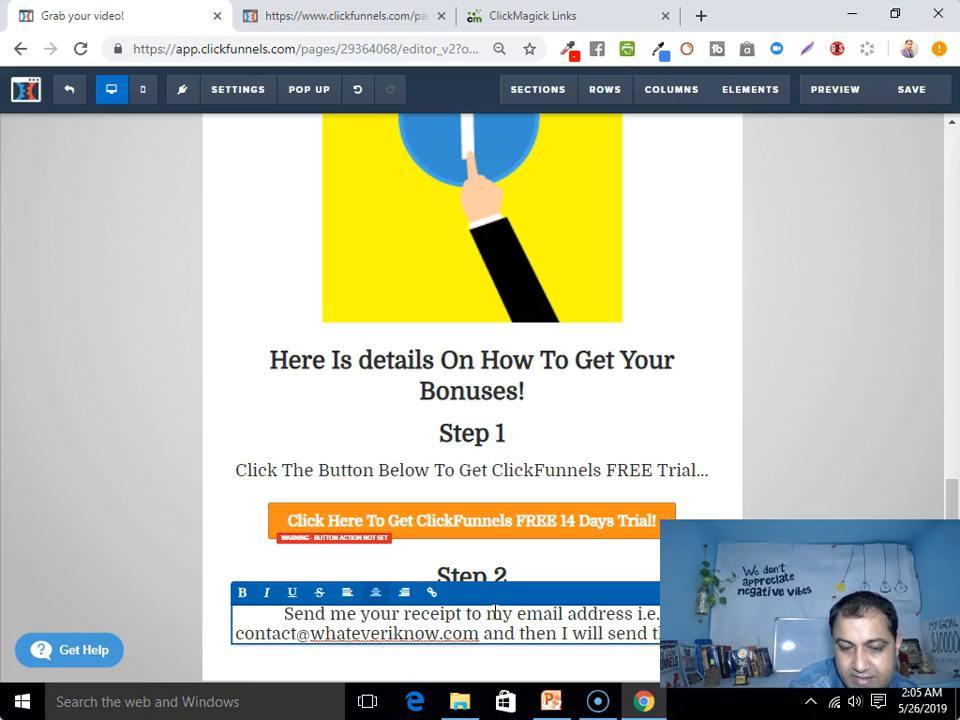
{"action": "type", "text": "he details to get "}
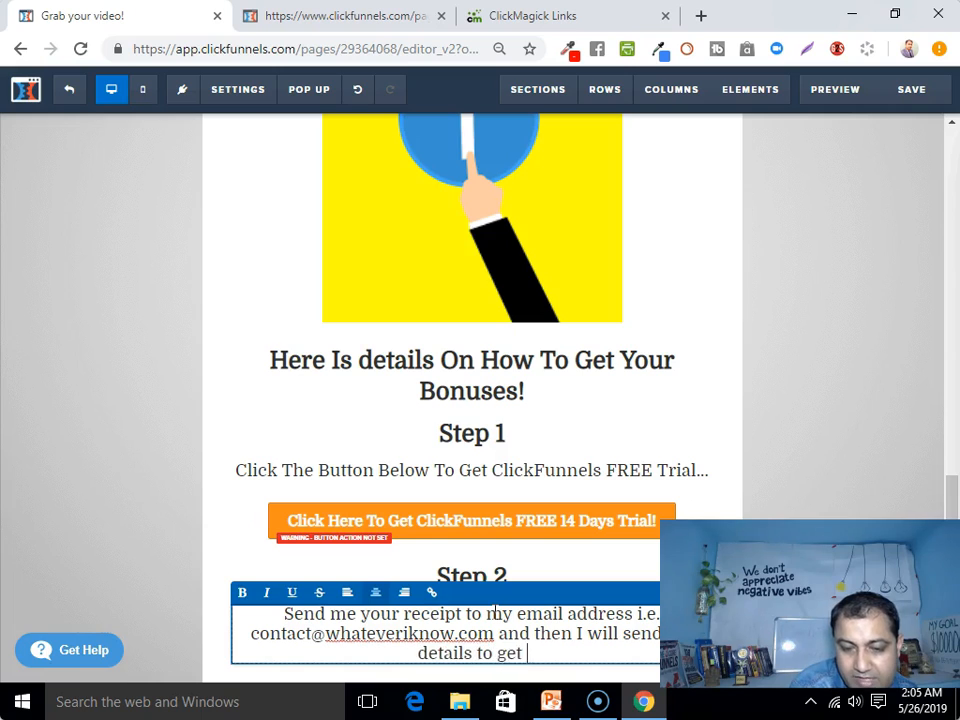
{"action": "type", "text": "your Bonuses "}
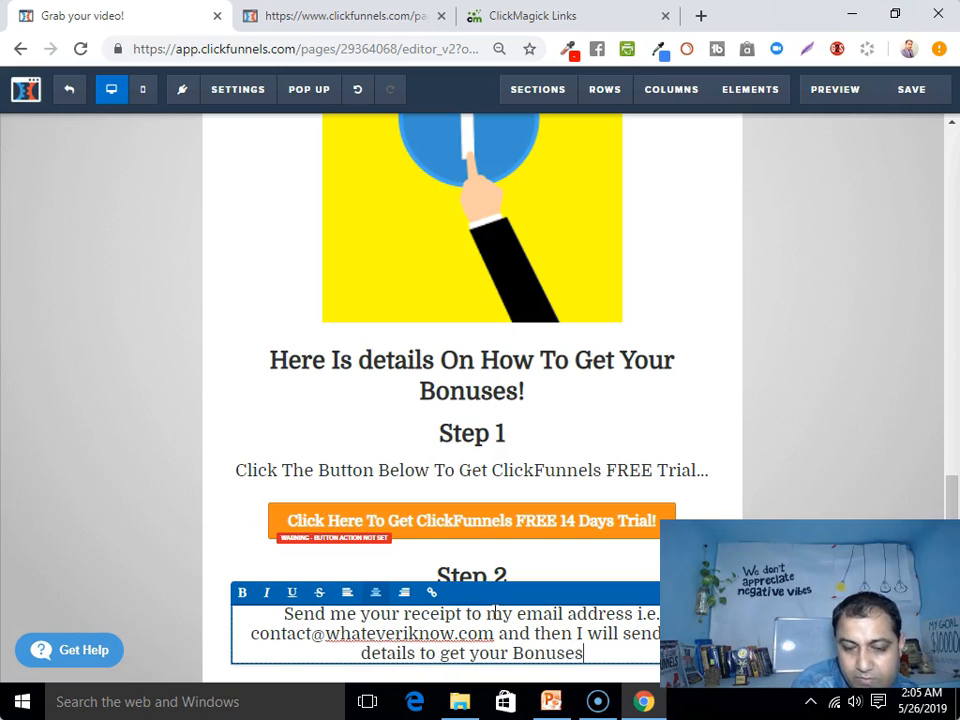
{"action": "type", "text": "worth "}
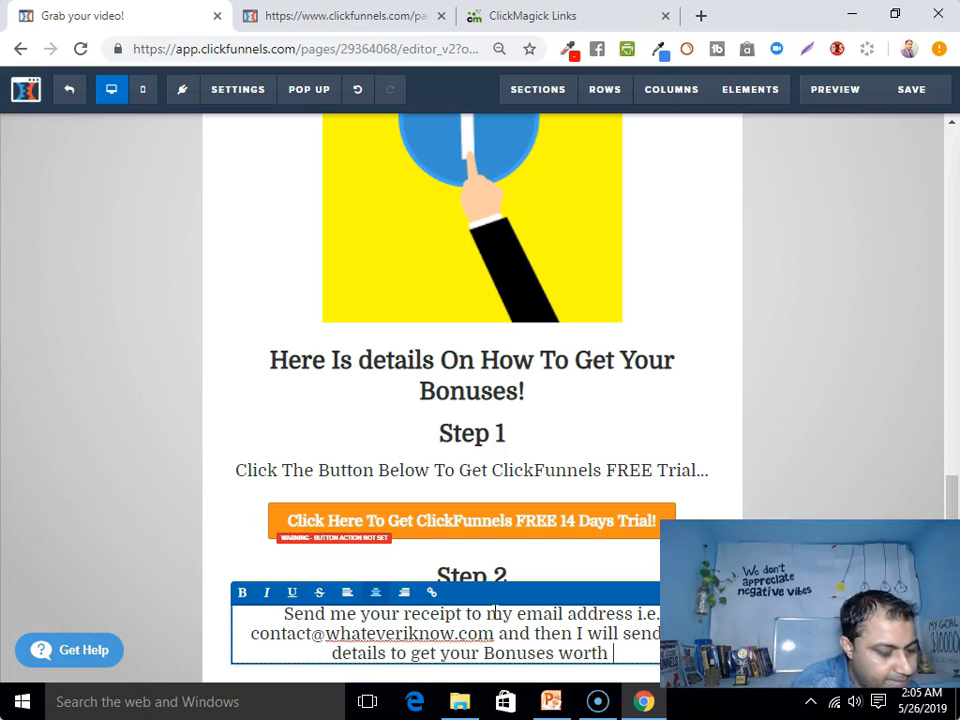
{"action": "type", "text": "$"}
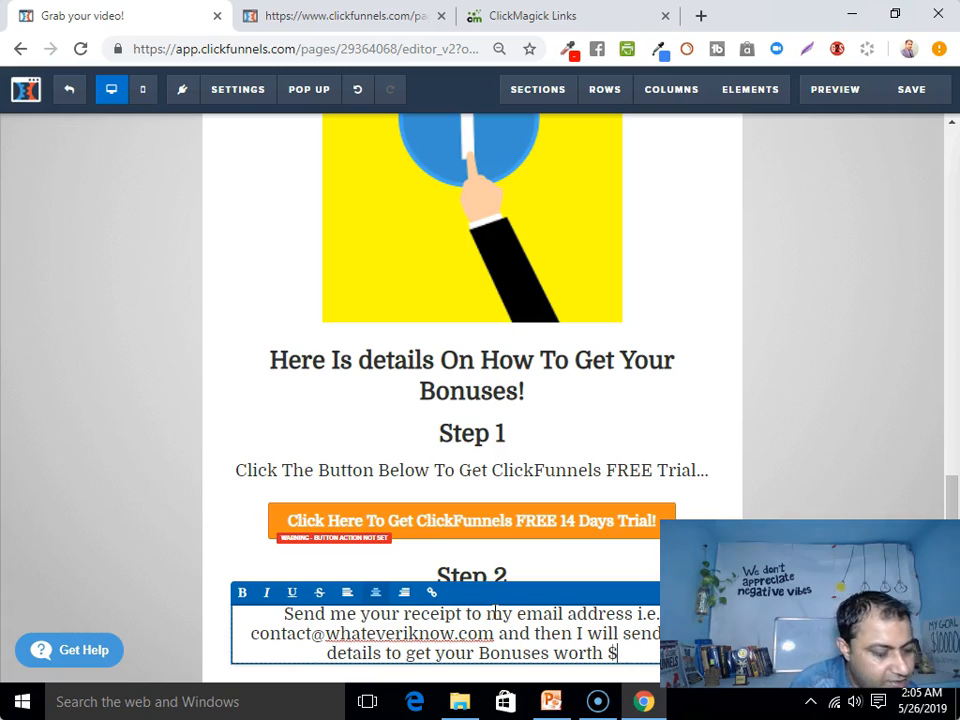
{"action": "type", "text": "497"}
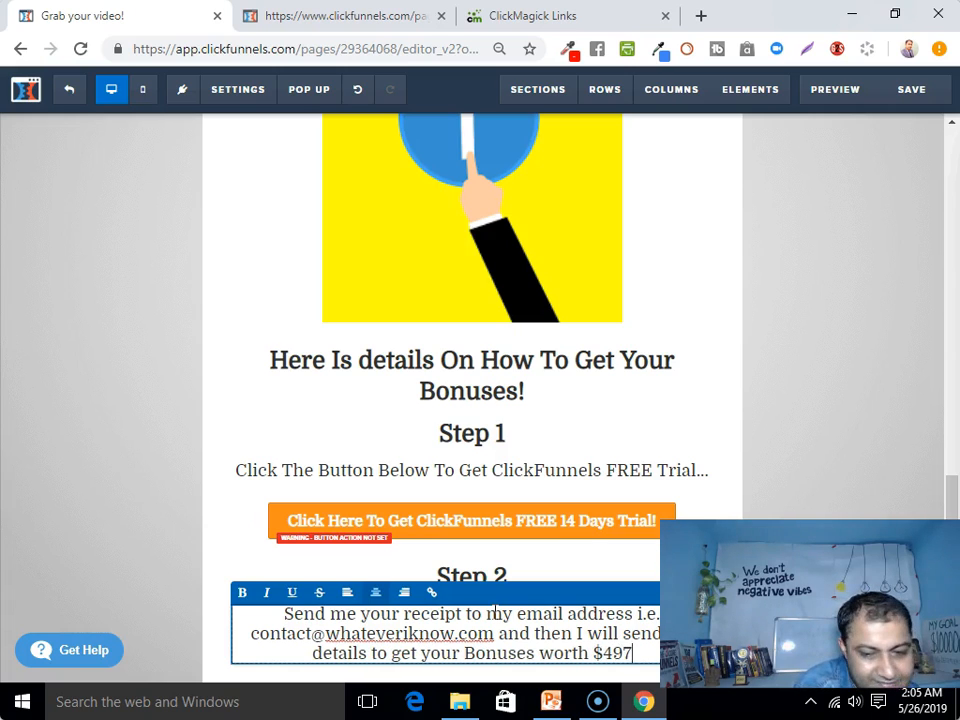
{"action": "type", "text": " Value"}
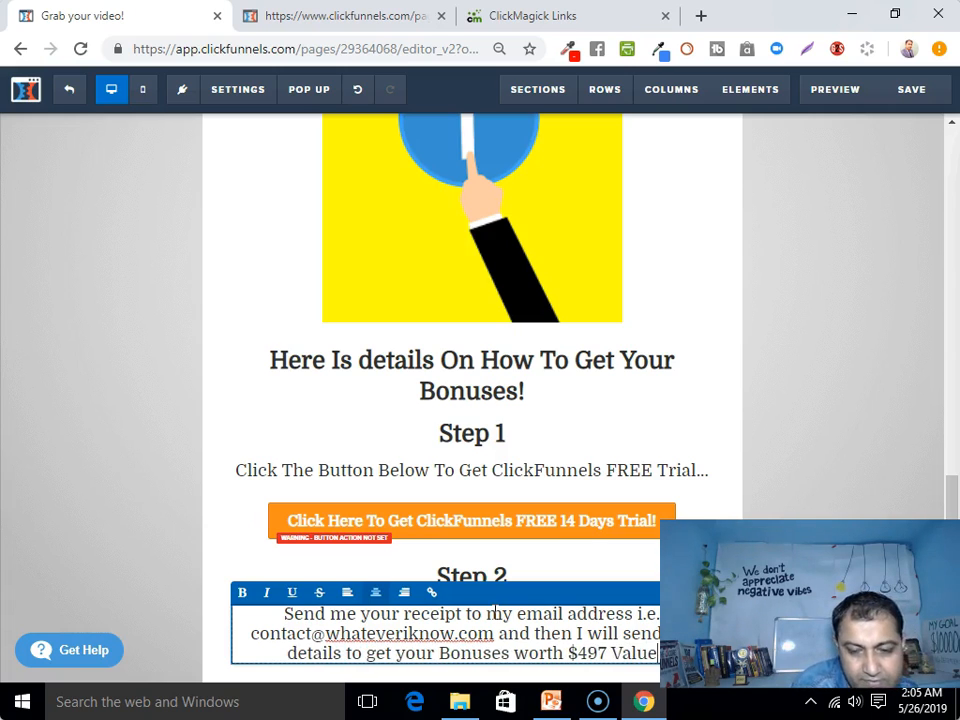
{"action": "left_click", "coordinate": [845, 476]}
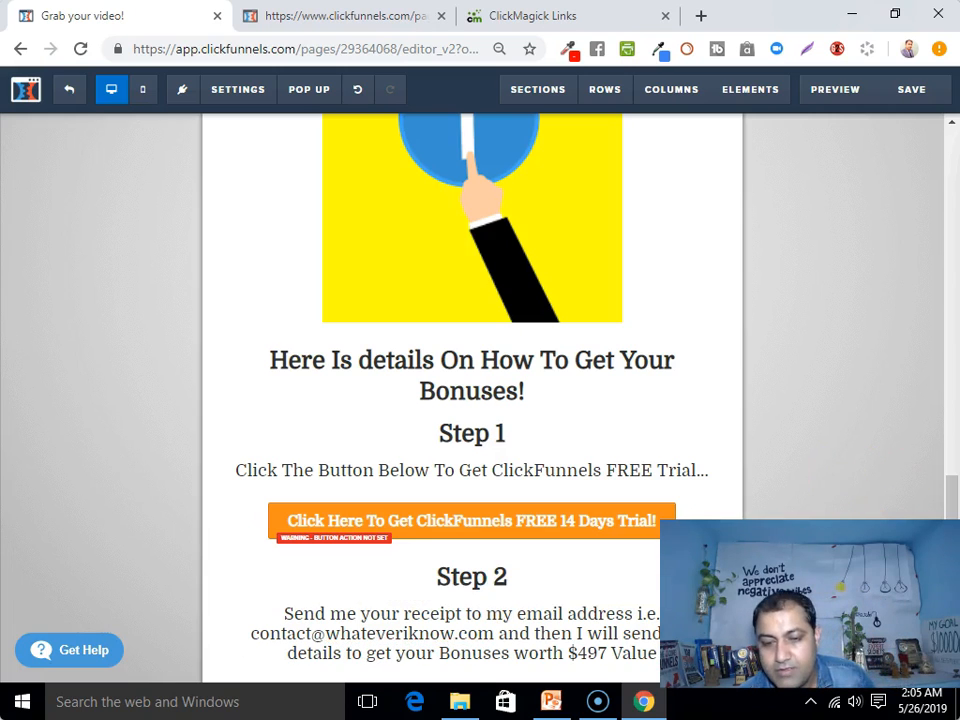
Make the words 'worth $497 Value' bold in the Step 2 text
{"action": "left_click", "coordinate": [585, 633]}
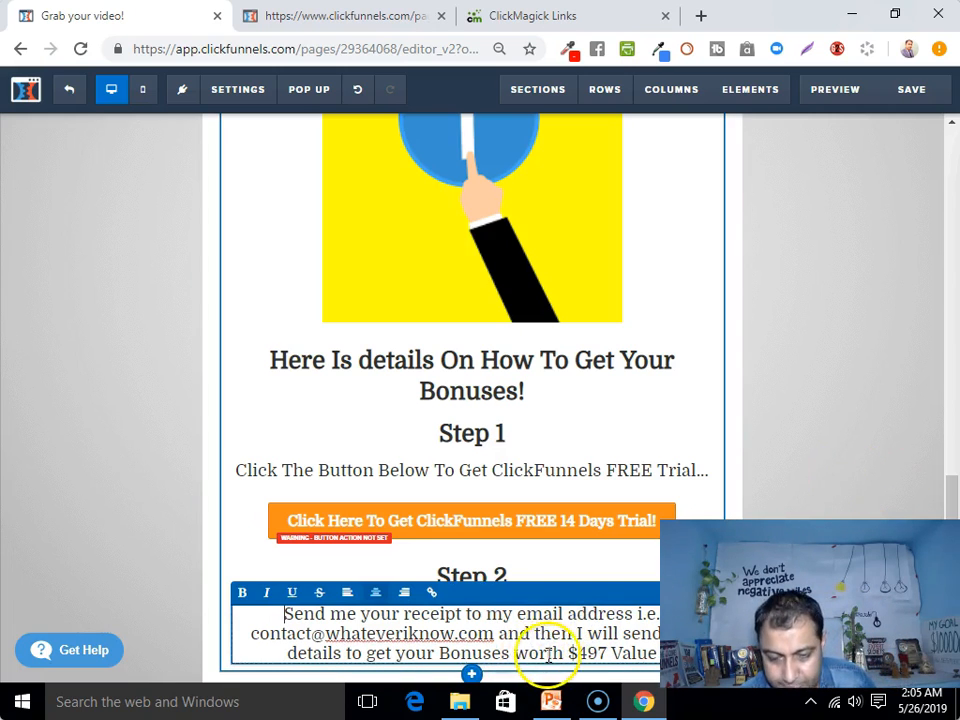
{"action": "left_click_drag", "start_coordinate": [514, 653], "coordinate": [658, 653]}
{"action": "left_click", "coordinate": [242, 592]}
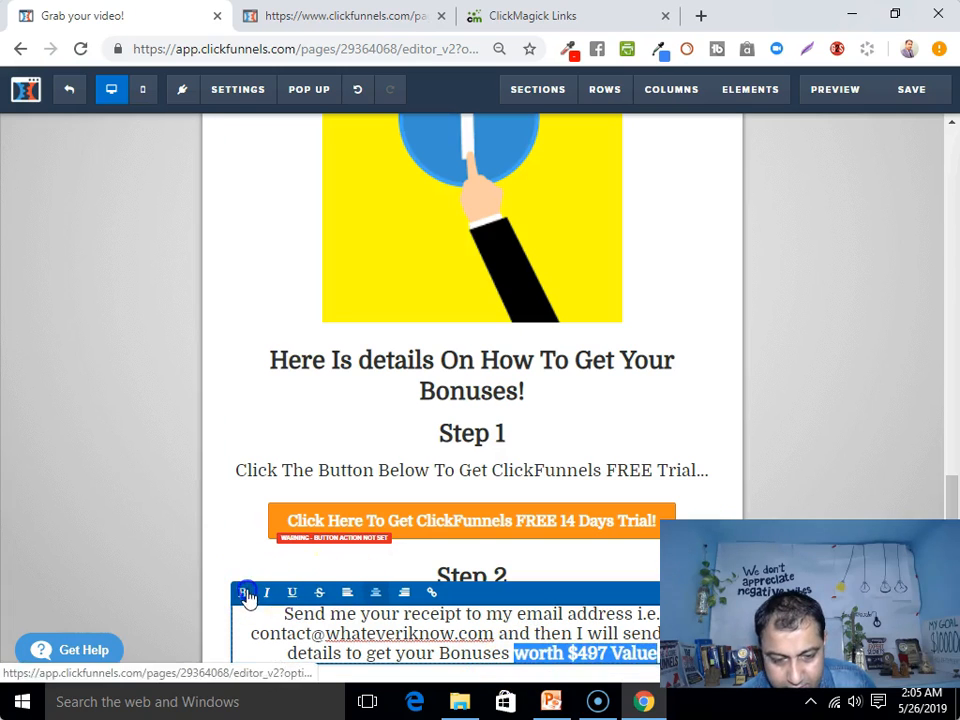
{"action": "left_click", "coordinate": [434, 652]}
{"action": "left_click", "coordinate": [849, 360]}
Return to the top of the editor and save the Thank You page
{"action": "scroll", "coordinate": [574, 549], "scroll_direction": "down", "scroll_amount": 2}
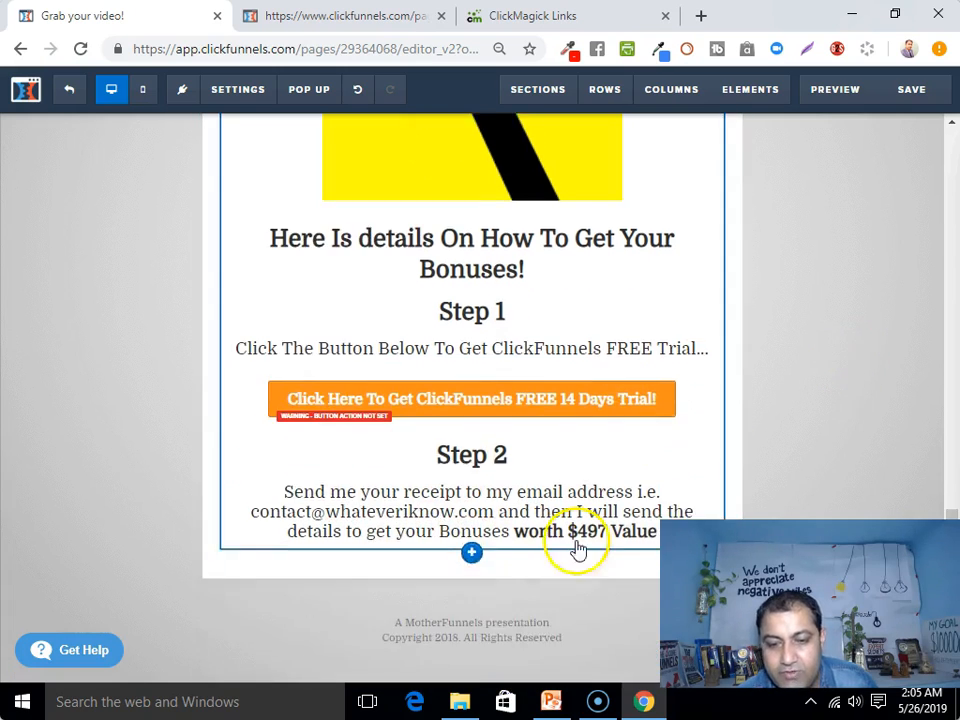
{"action": "scroll", "coordinate": [568, 418], "scroll_direction": "up", "scroll_amount": 6}
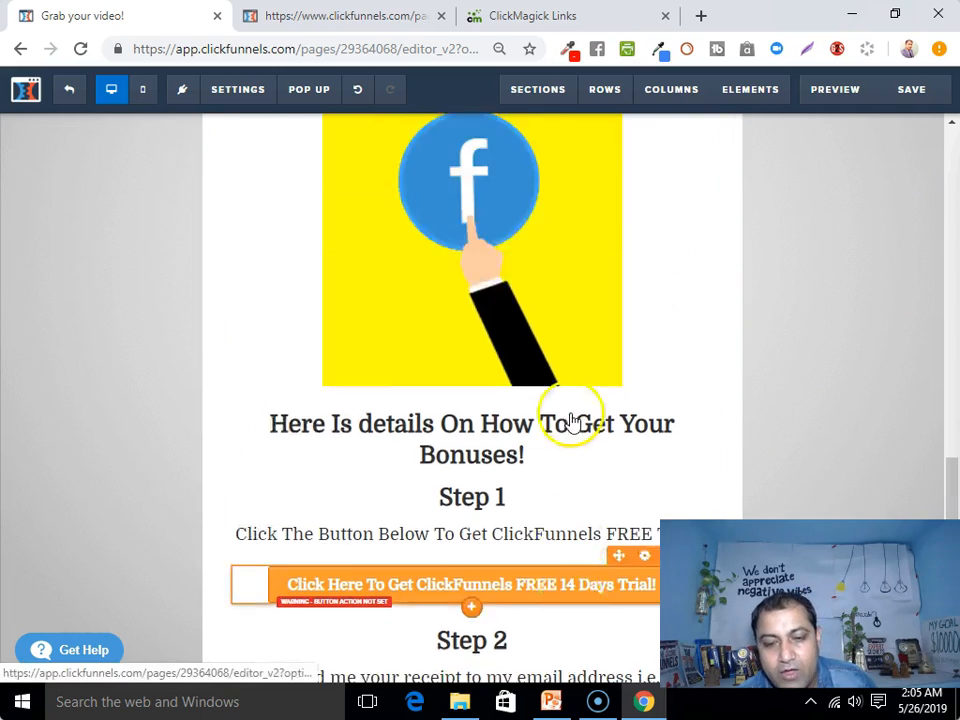
{"action": "scroll", "coordinate": [585, 463], "scroll_direction": "up", "scroll_amount": 8}
{"action": "scroll", "coordinate": [585, 463], "scroll_direction": "down", "scroll_amount": 3}
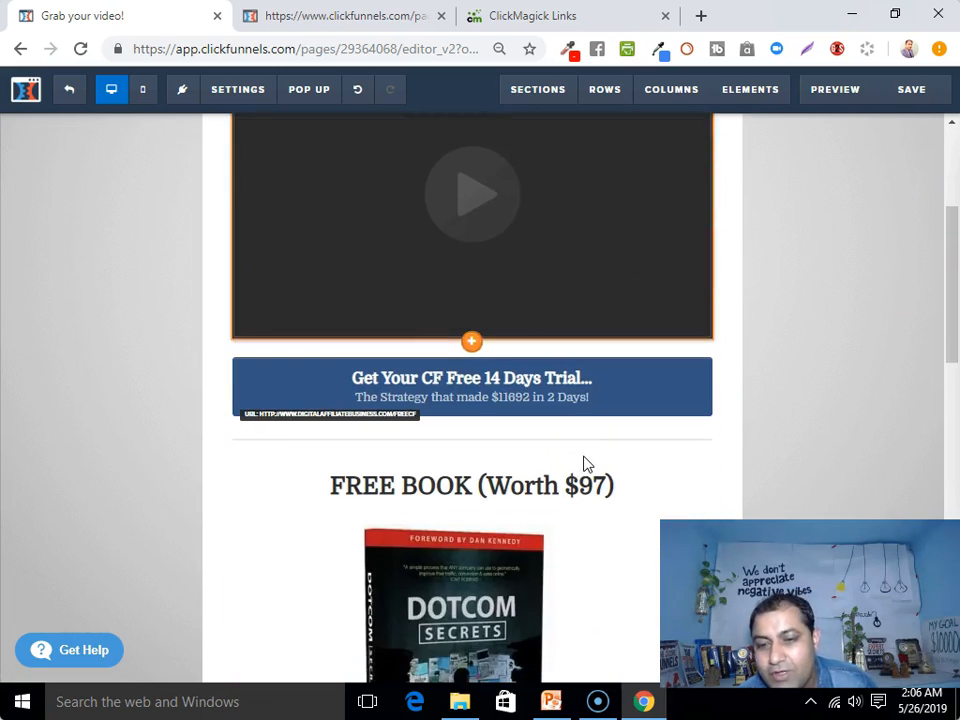
{"action": "scroll", "coordinate": [586, 464], "scroll_direction": "up", "scroll_amount": 3}
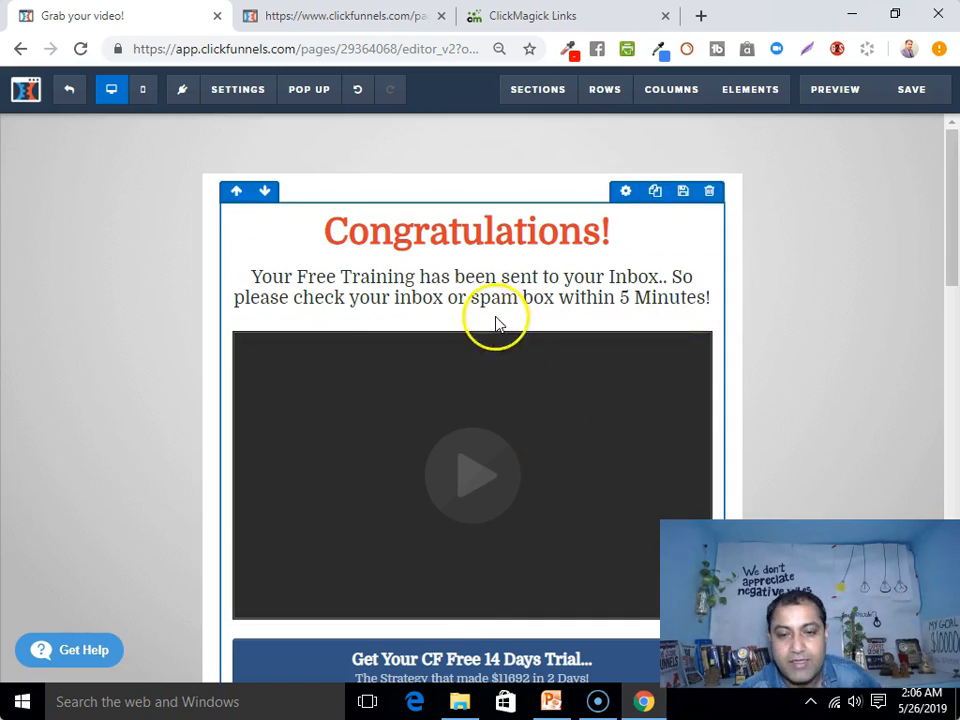
{"action": "left_click", "coordinate": [915, 89]}
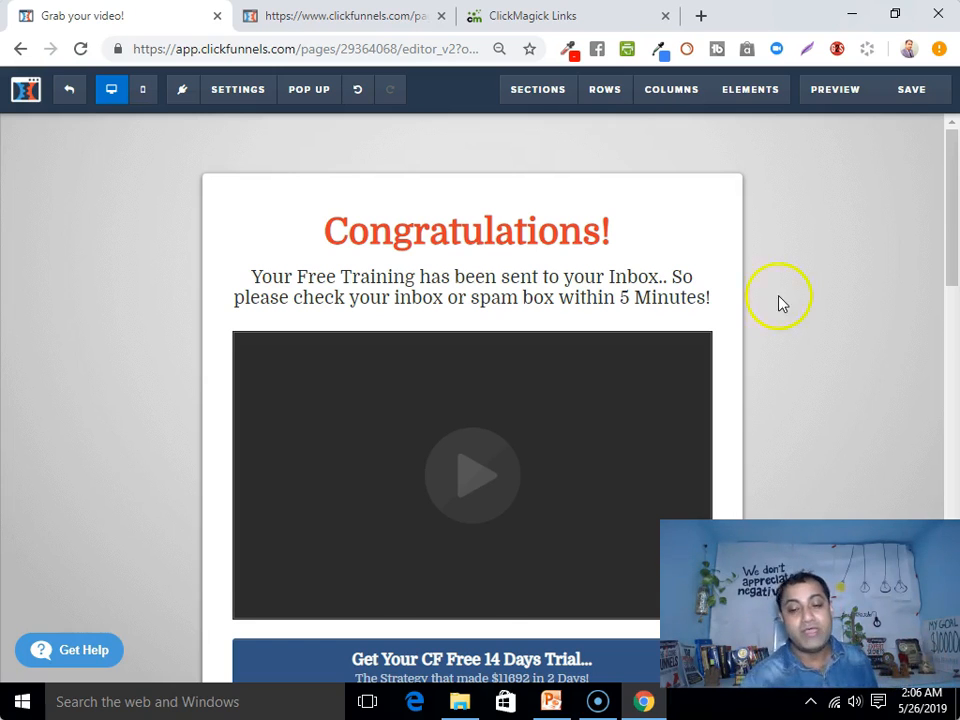
Scroll through the page from the Congratulations heading and video down to the 'FREE BOOK (Worth $97)' offer
{"action": "scroll", "coordinate": [778, 302], "scroll_direction": "down", "scroll_amount": 1}
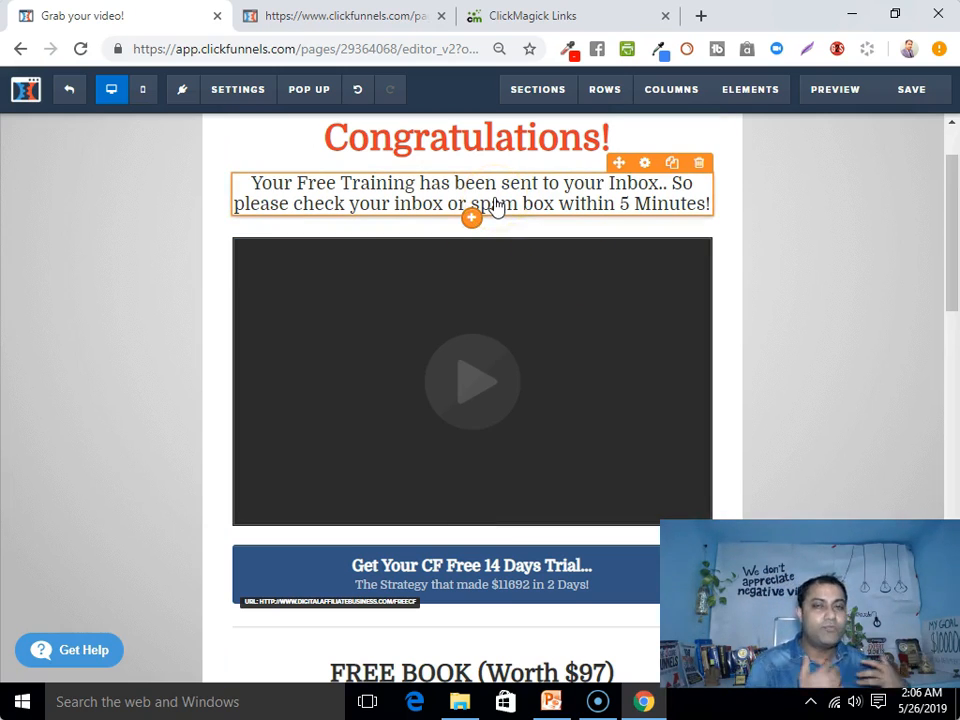
{"action": "scroll", "coordinate": [490, 225], "scroll_direction": "down", "scroll_amount": 1}
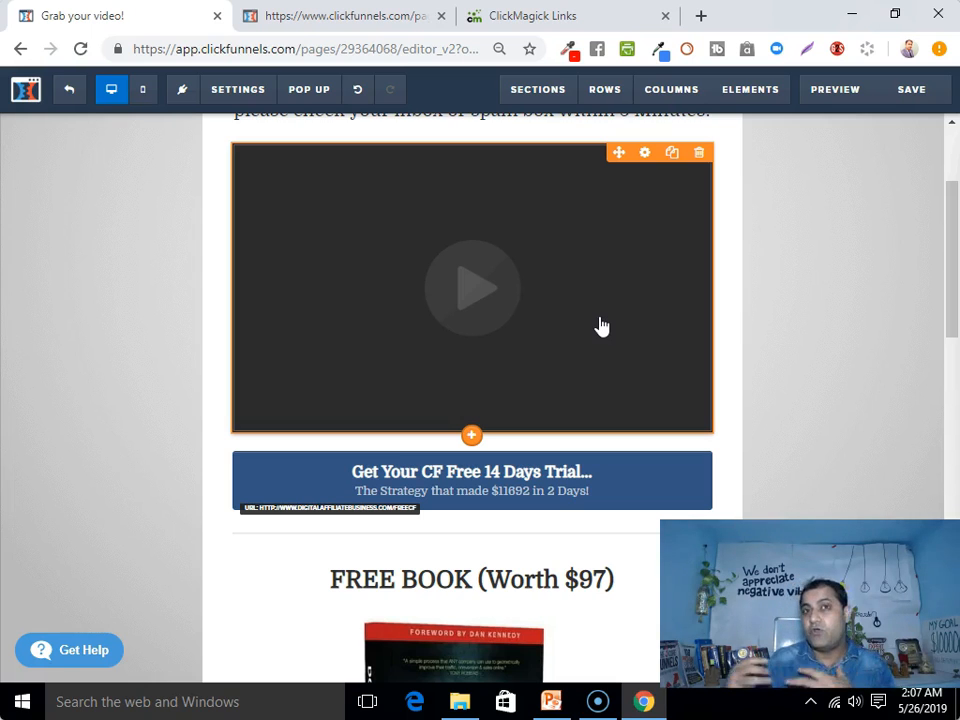
{"action": "scroll", "coordinate": [311, 553], "scroll_direction": "down", "scroll_amount": 10}
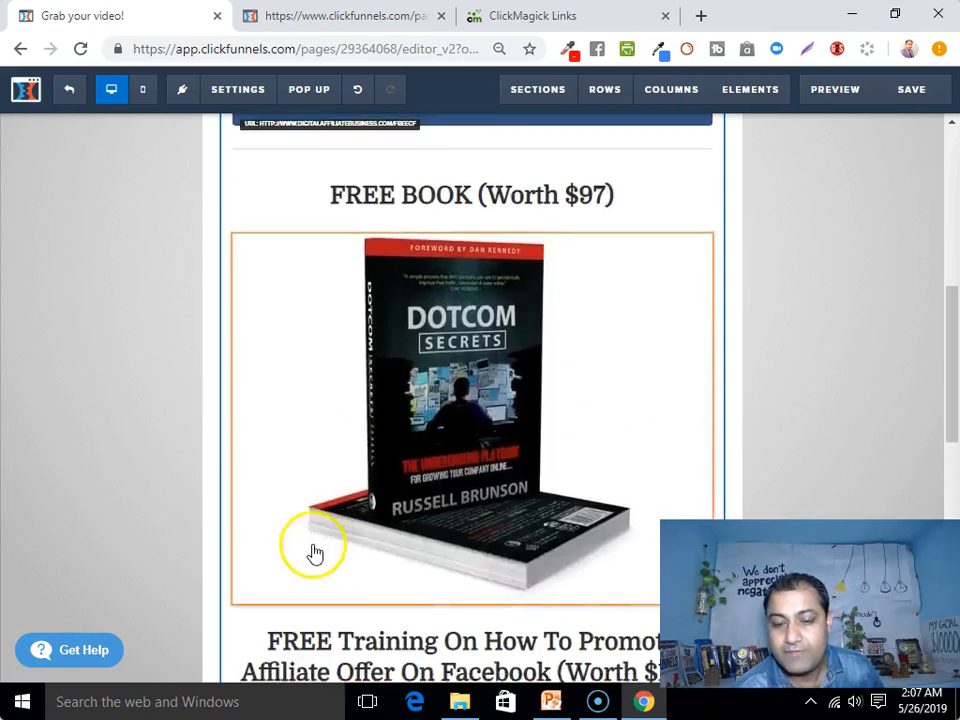
{"action": "scroll", "coordinate": [497, 508], "scroll_direction": "up", "scroll_amount": 8}
{"action": "scroll", "coordinate": [743, 503], "scroll_direction": "up", "scroll_amount": 5}
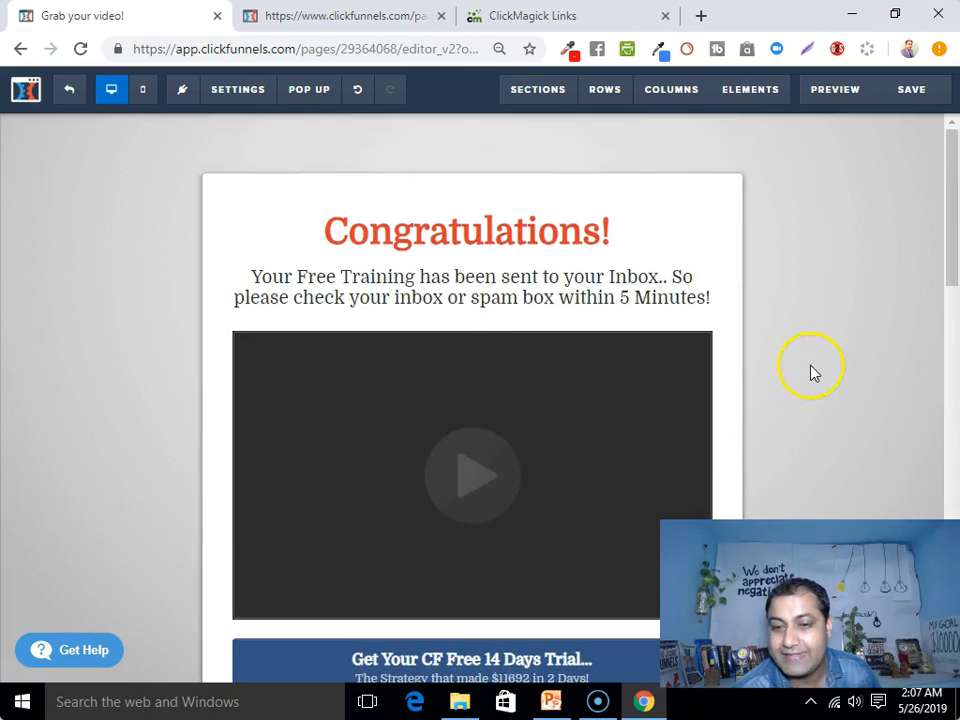
{"action": "scroll", "coordinate": [812, 377], "scroll_direction": "down", "scroll_amount": 4}
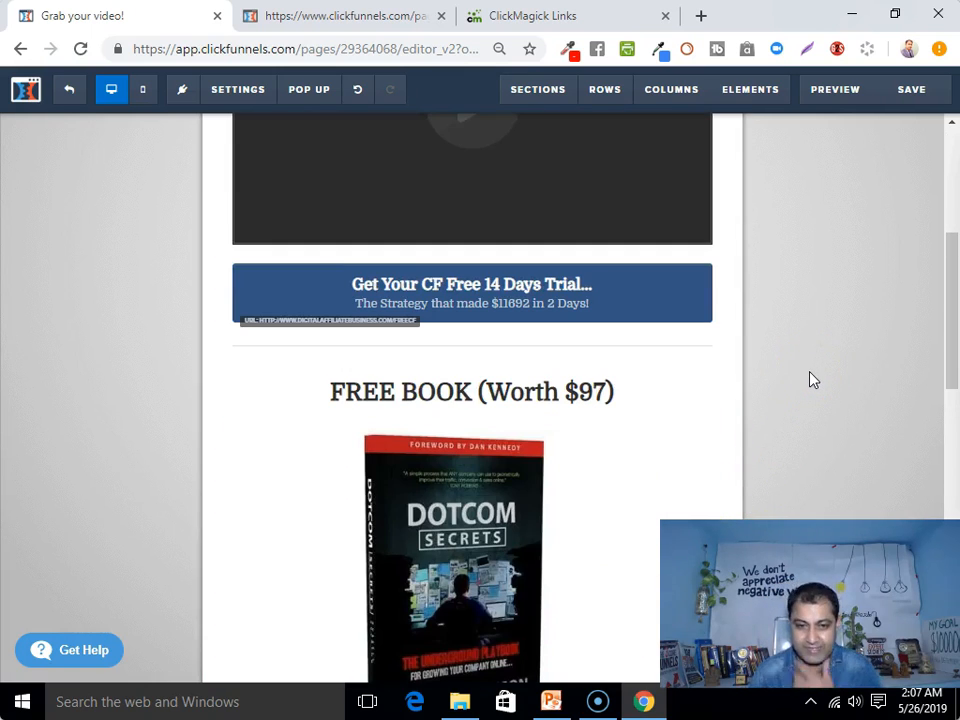
Save the page and open a live preview, scrolling through its sections
{"action": "left_click", "coordinate": [904, 94]}
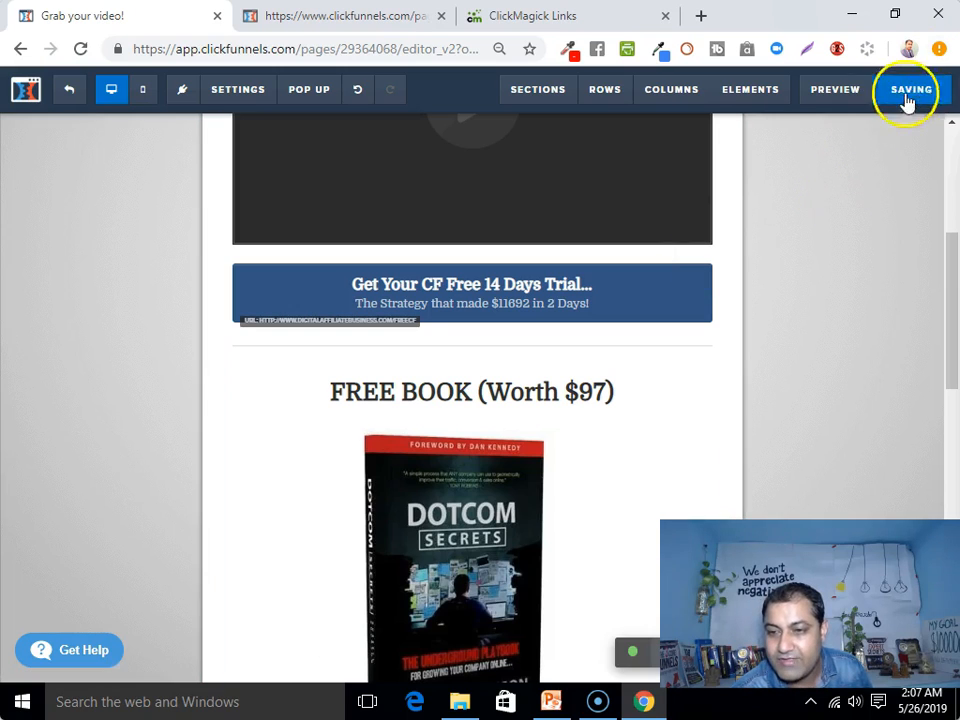
{"action": "left_click", "coordinate": [831, 92]}
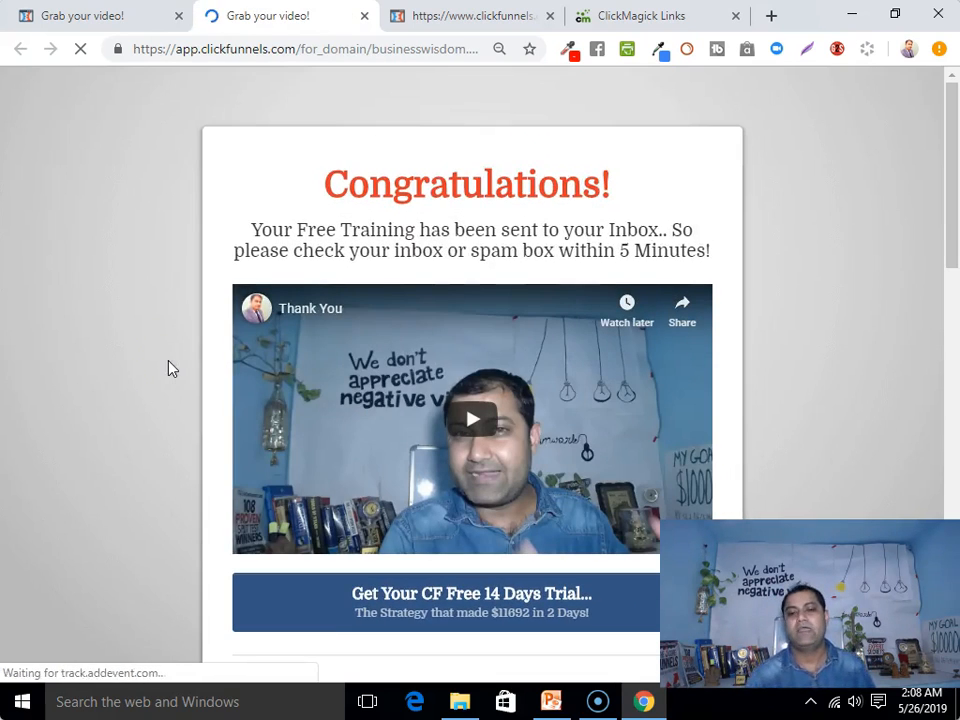
{"action": "scroll", "coordinate": [184, 377], "scroll_direction": "down", "scroll_amount": 12}
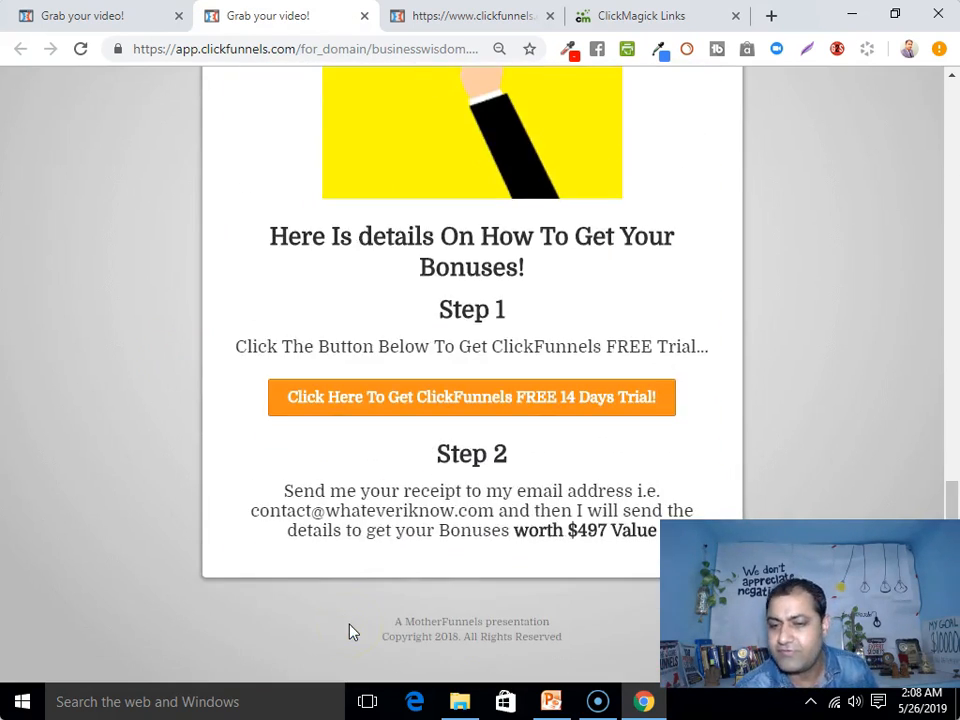
{"action": "scroll", "coordinate": [350, 632], "scroll_direction": "up", "scroll_amount": 12}
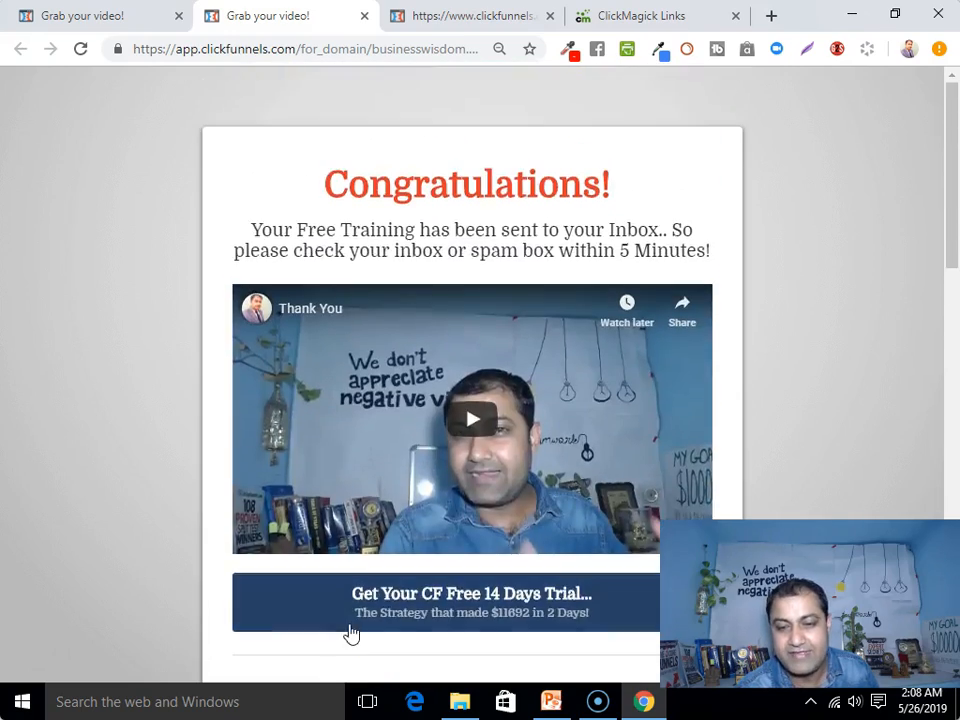
{"action": "scroll", "coordinate": [350, 632], "scroll_direction": "down", "scroll_amount": 10}
{"action": "scroll", "coordinate": [350, 632], "scroll_direction": "up", "scroll_amount": 7}
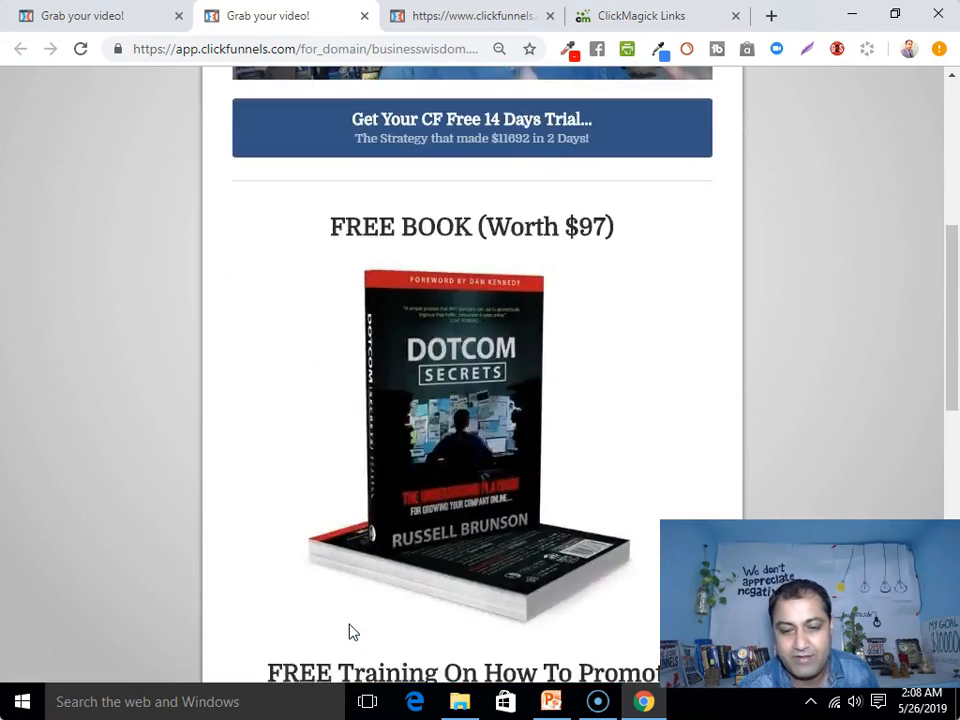
{"action": "scroll", "coordinate": [350, 632], "scroll_direction": "up", "scroll_amount": 5}
{"action": "scroll", "coordinate": [350, 630], "scroll_direction": "down", "scroll_amount": 10}
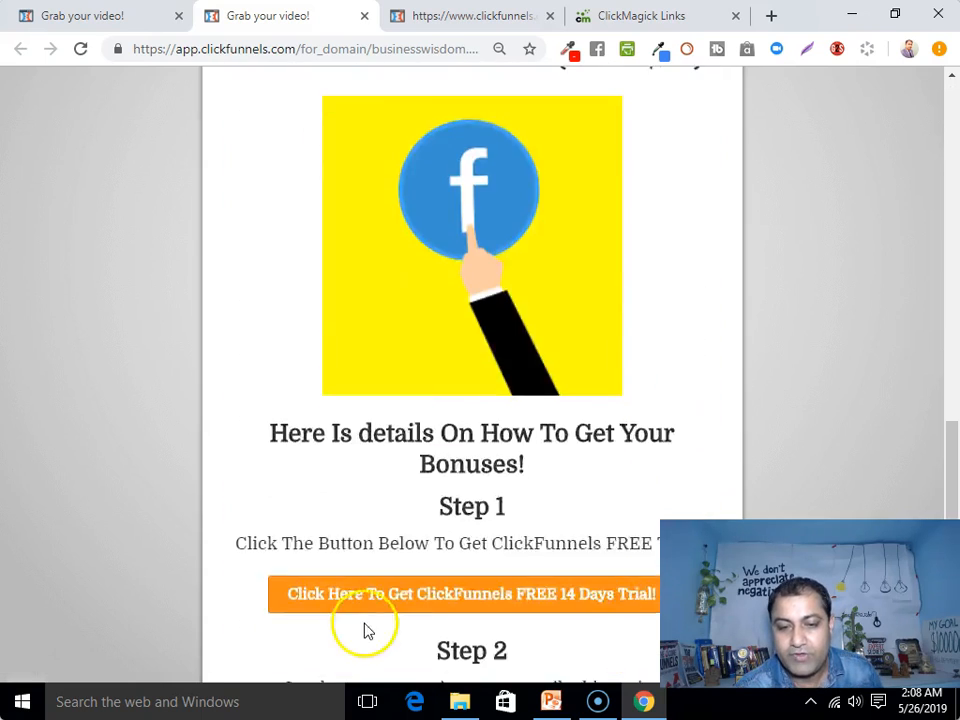
{"action": "scroll", "coordinate": [367, 630], "scroll_direction": "up", "scroll_amount": 5}
{"action": "scroll", "coordinate": [456, 300], "scroll_direction": "down", "scroll_amount": 7}
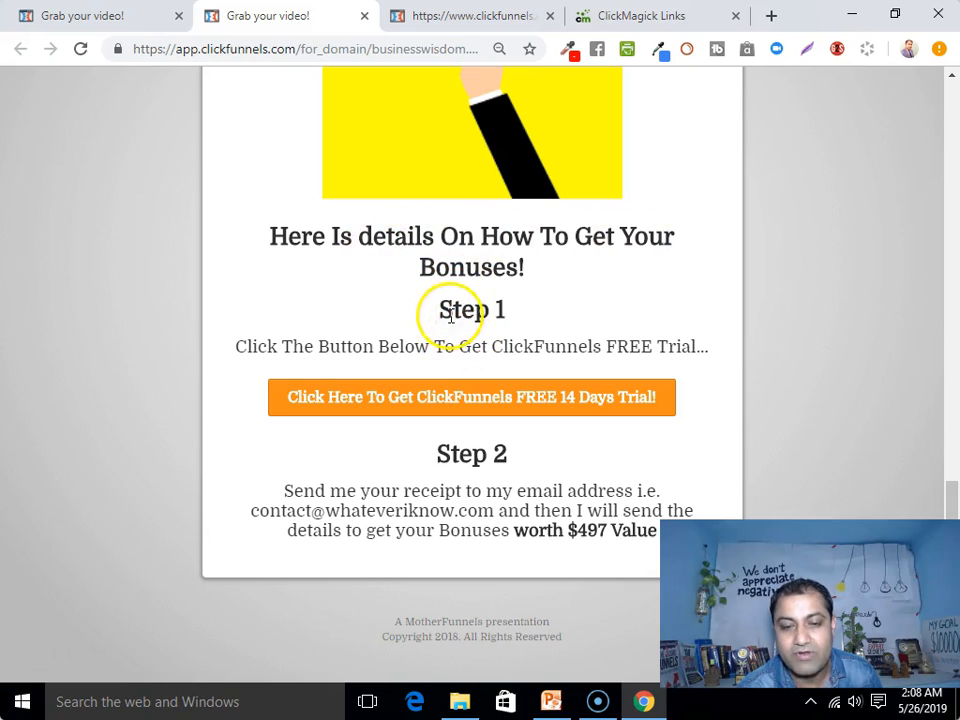
Test the orange free-trial button in the preview, then return to the editor tab
{"action": "left_click", "coordinate": [433, 412]}
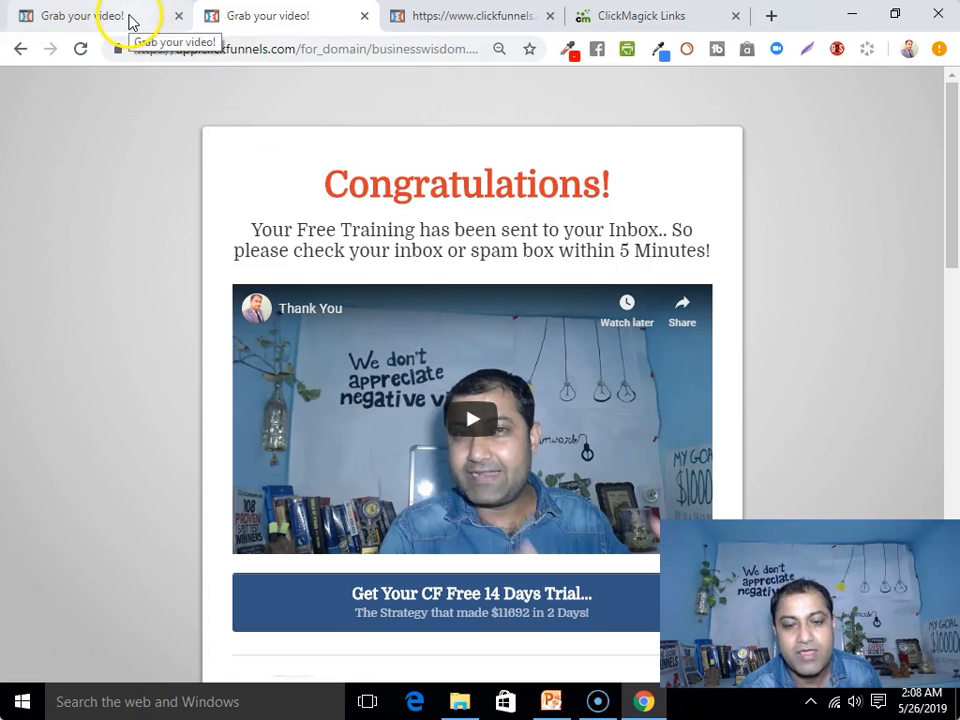
{"action": "left_click", "coordinate": [129, 17]}
{"action": "scroll", "coordinate": [537, 489], "scroll_direction": "down", "scroll_amount": 7}
Set the orange button's action to Go To Website URL and clear the pasted YouTube link
{"action": "scroll", "coordinate": [540, 480], "scroll_direction": "down", "scroll_amount": 4}
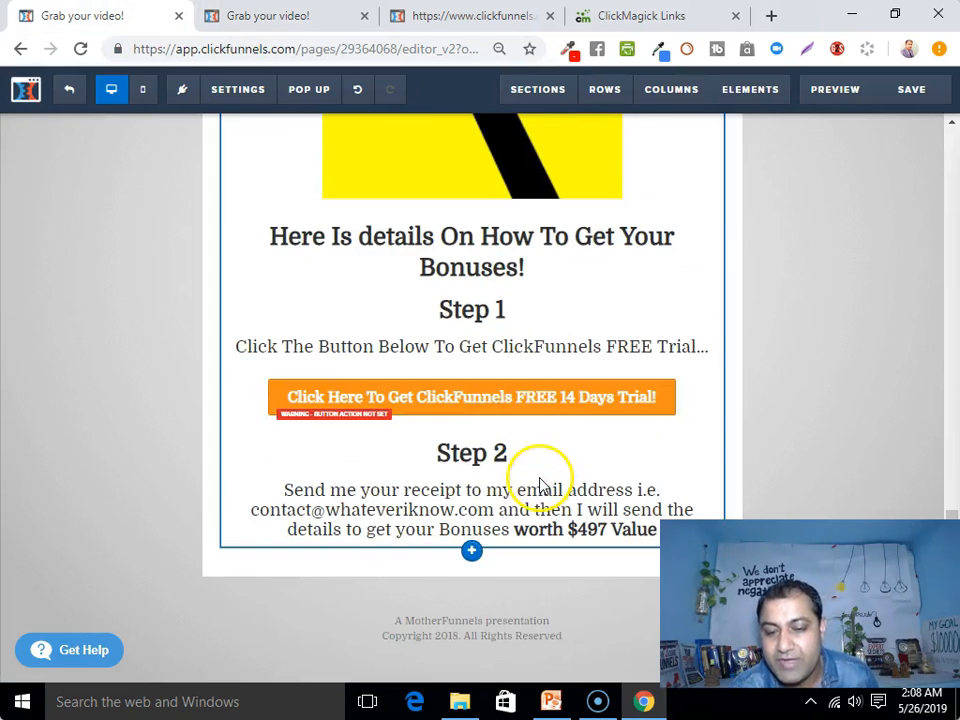
{"action": "left_click", "coordinate": [644, 369]}
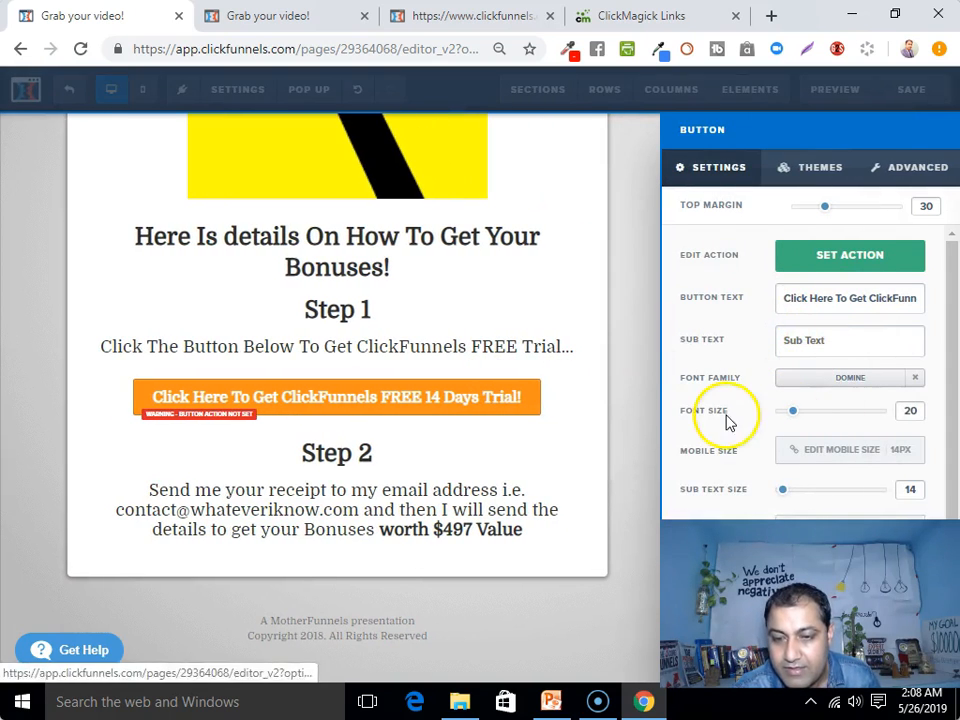
{"action": "scroll", "coordinate": [728, 420], "scroll_direction": "down", "scroll_amount": 1}
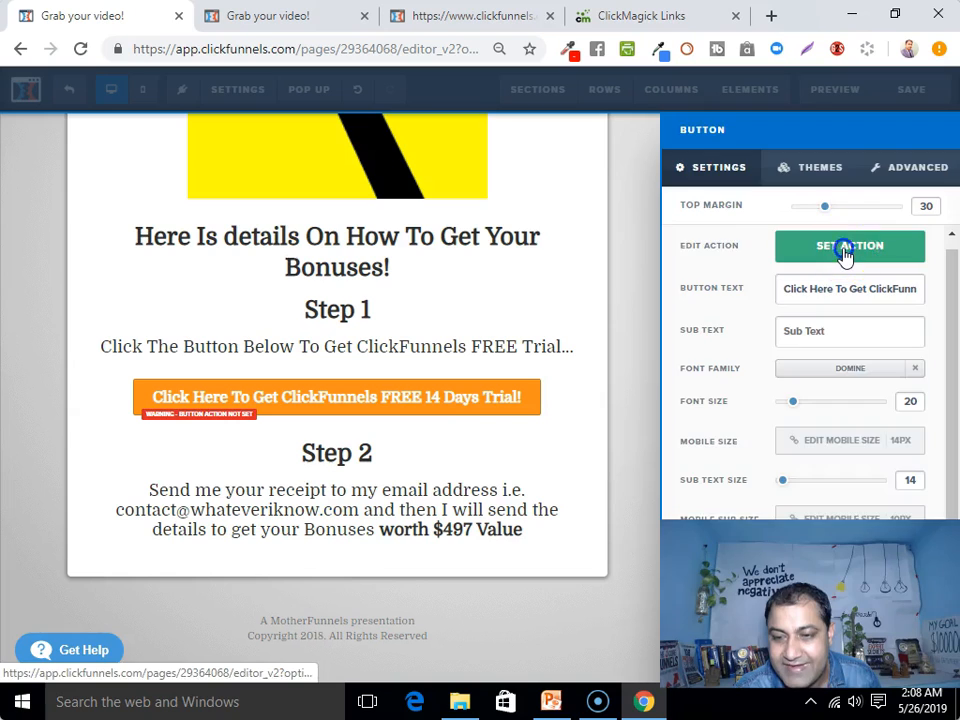
{"action": "left_click", "coordinate": [820, 255]}
{"action": "right_click", "coordinate": [713, 322]}
{"action": "left_click", "coordinate": [736, 381]}
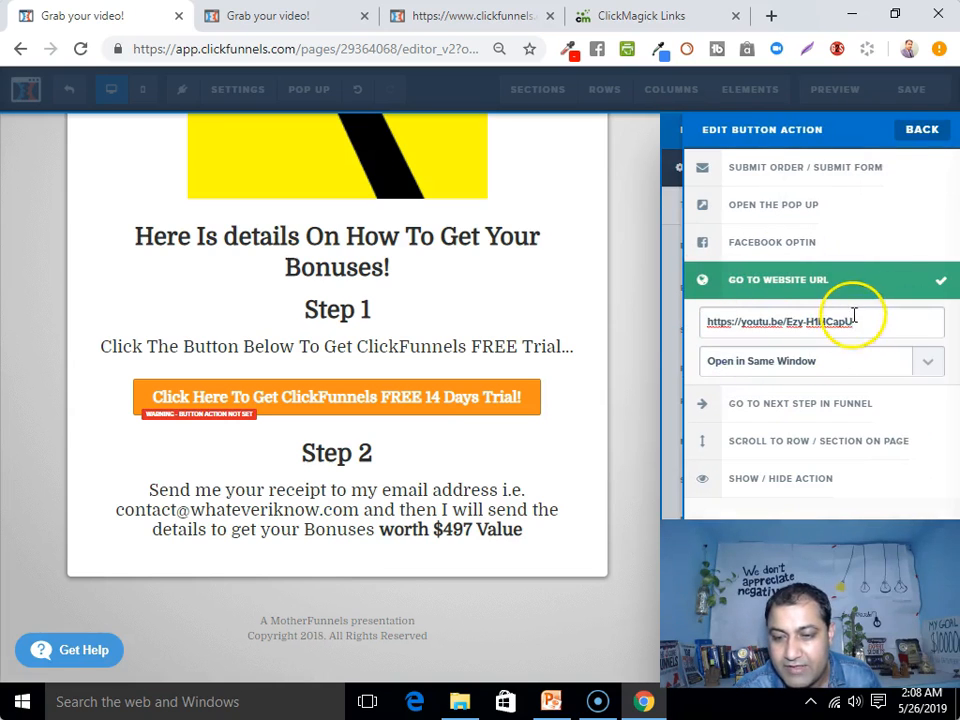
{"action": "key", "text": "ctrl+a"}
{"action": "key", "text": "ctrl+x"}
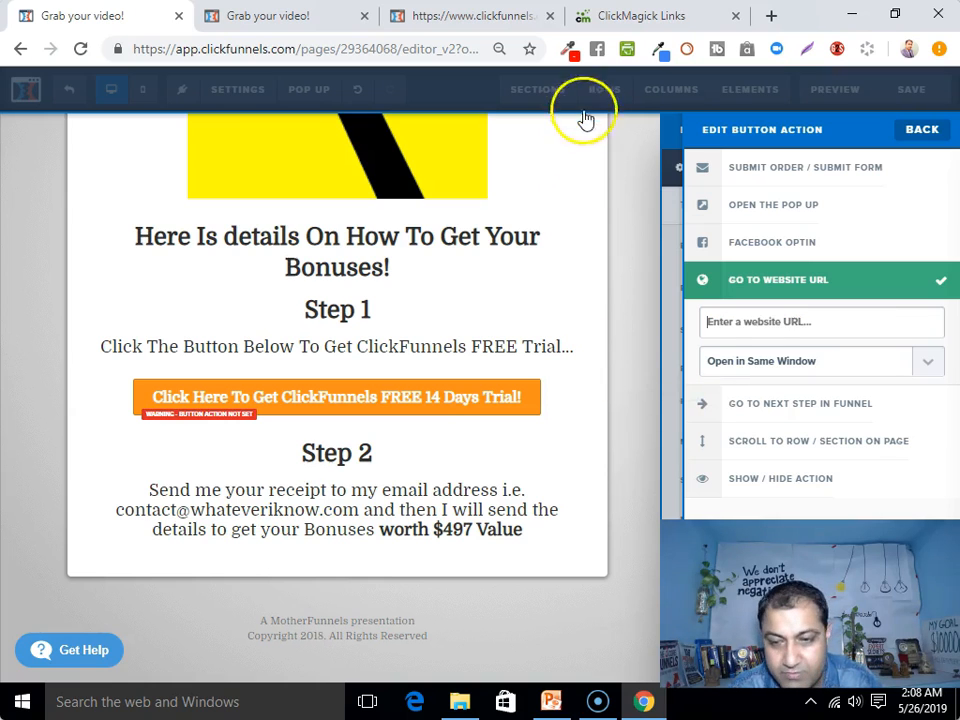
{"action": "left_click", "coordinate": [608, 20]}
Copy the ClickMagick freeCF tracking link and paste it as the orange button's website URL
{"action": "right_click", "coordinate": [394, 331]}
{"action": "left_click", "coordinate": [418, 370]}
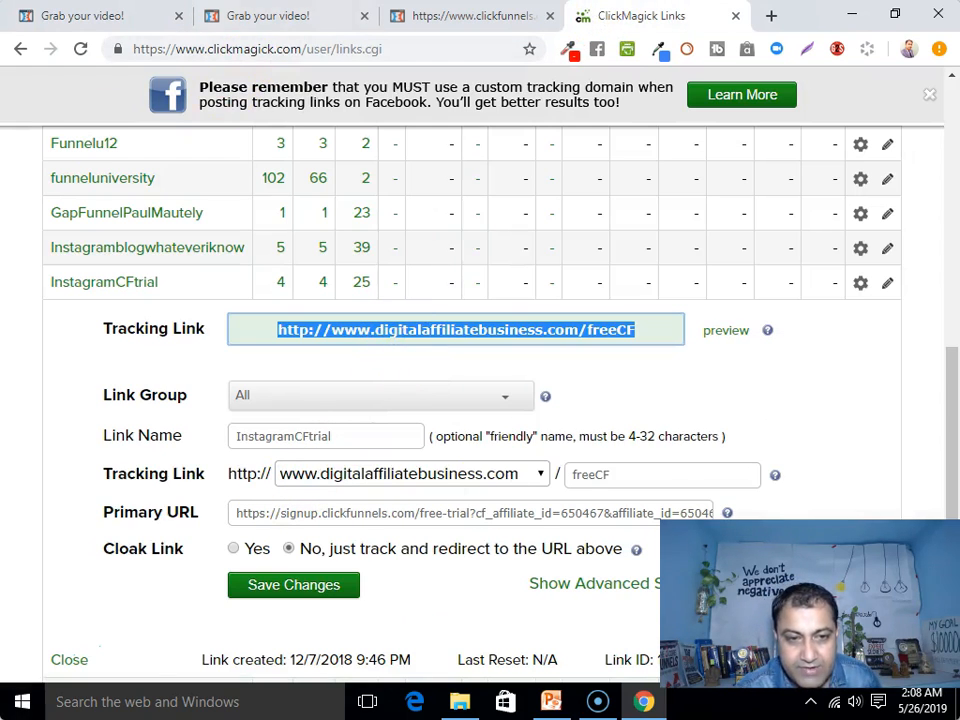
{"action": "left_click", "coordinate": [71, 17]}
{"action": "right_click", "coordinate": [779, 322]}
{"action": "left_click", "coordinate": [806, 437]}
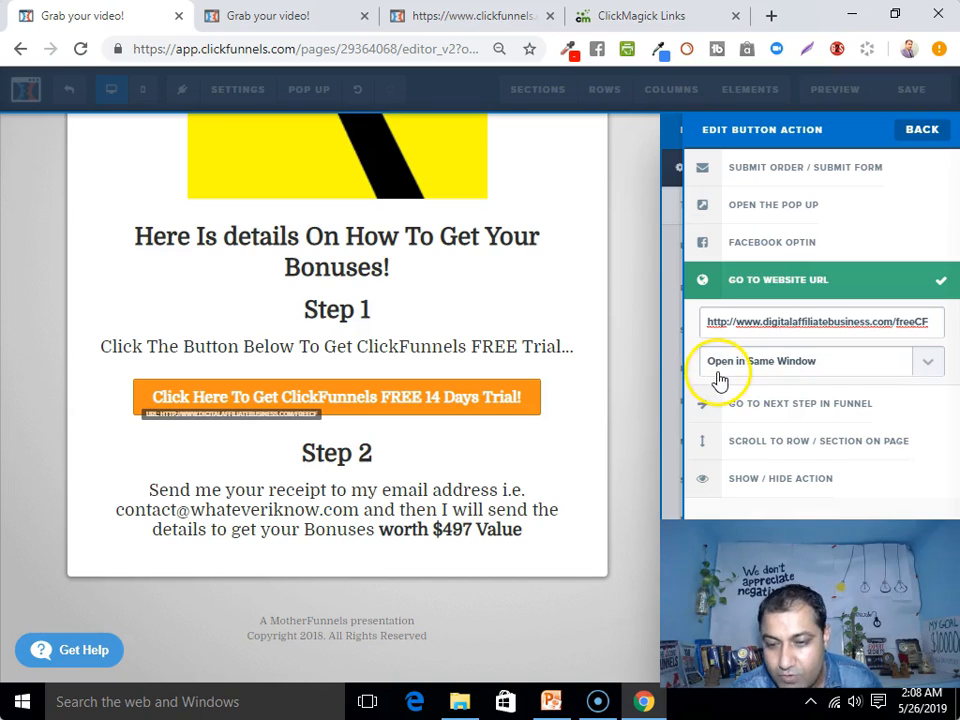
Make the orange trial button's link open in a new tab/window
{"action": "left_click", "coordinate": [934, 364]}
{"action": "left_click", "coordinate": [798, 398]}
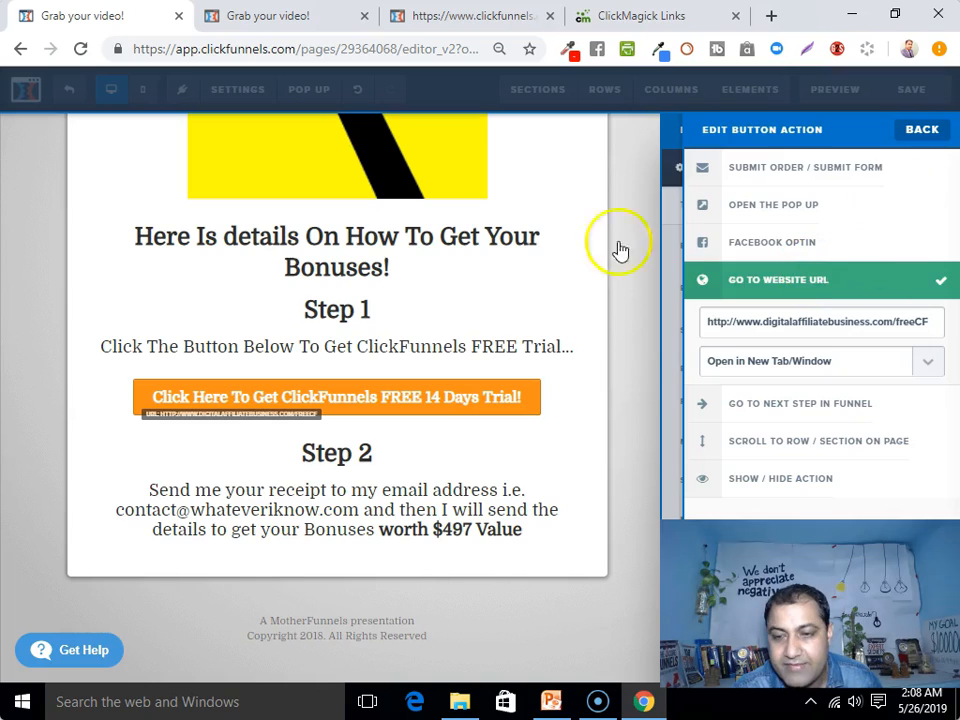
{"action": "left_click", "coordinate": [551, 317]}
Save the Thank You page and open a fresh preview of it
{"action": "left_click", "coordinate": [911, 89]}
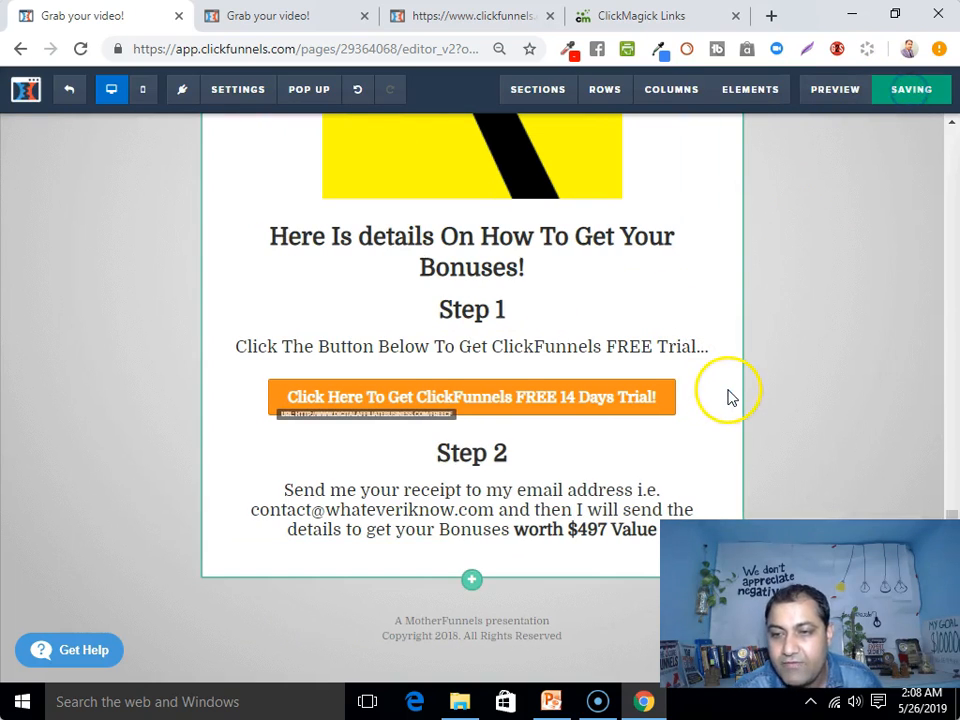
{"action": "left_click", "coordinate": [835, 90]}
{"action": "left_click", "coordinate": [395, 15]}
In the reloaded preview, test the orange button at Step 1 opens the ClickFunnels free-trial signup in a new tab
{"action": "left_click", "coordinate": [436, 15]}
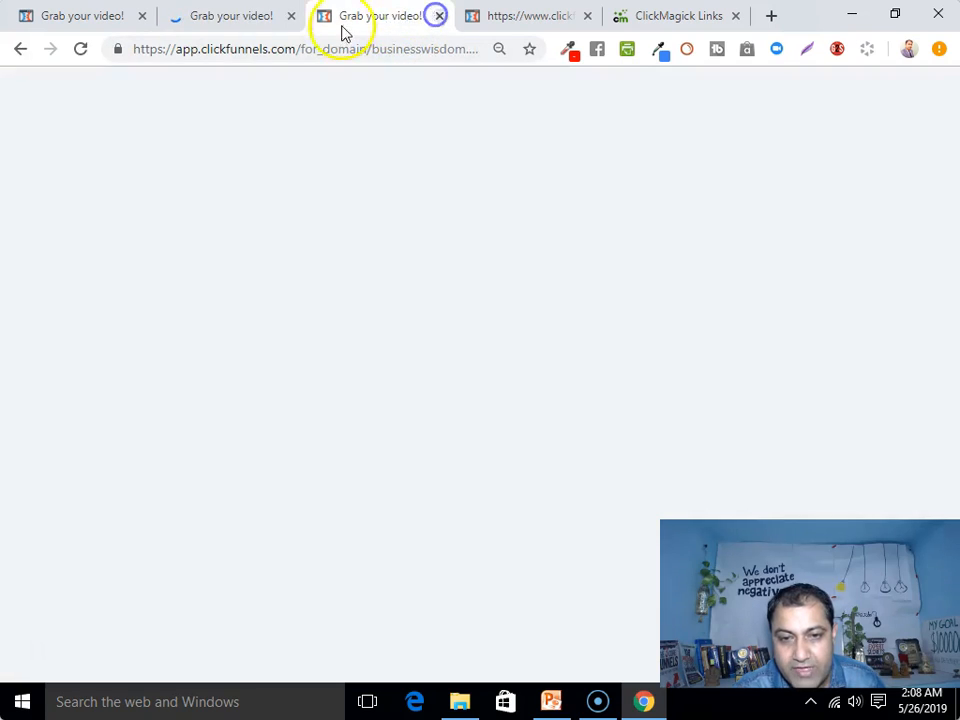
{"action": "left_click", "coordinate": [252, 20]}
{"action": "scroll", "coordinate": [317, 395], "scroll_direction": "down", "scroll_amount": 10}
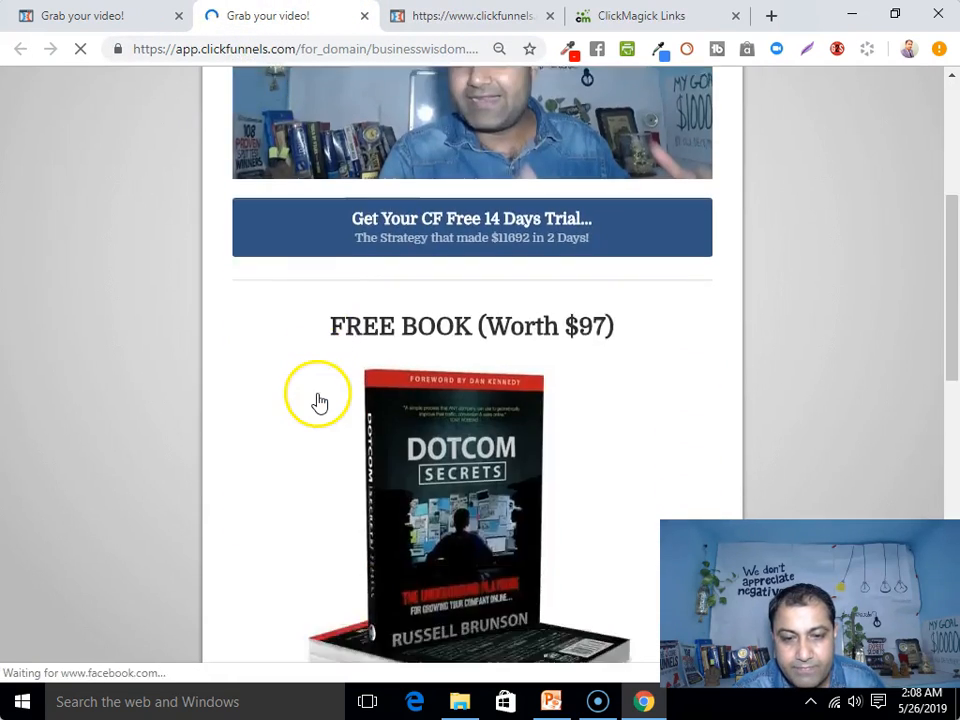
{"action": "scroll", "coordinate": [317, 400], "scroll_direction": "down", "scroll_amount": 3}
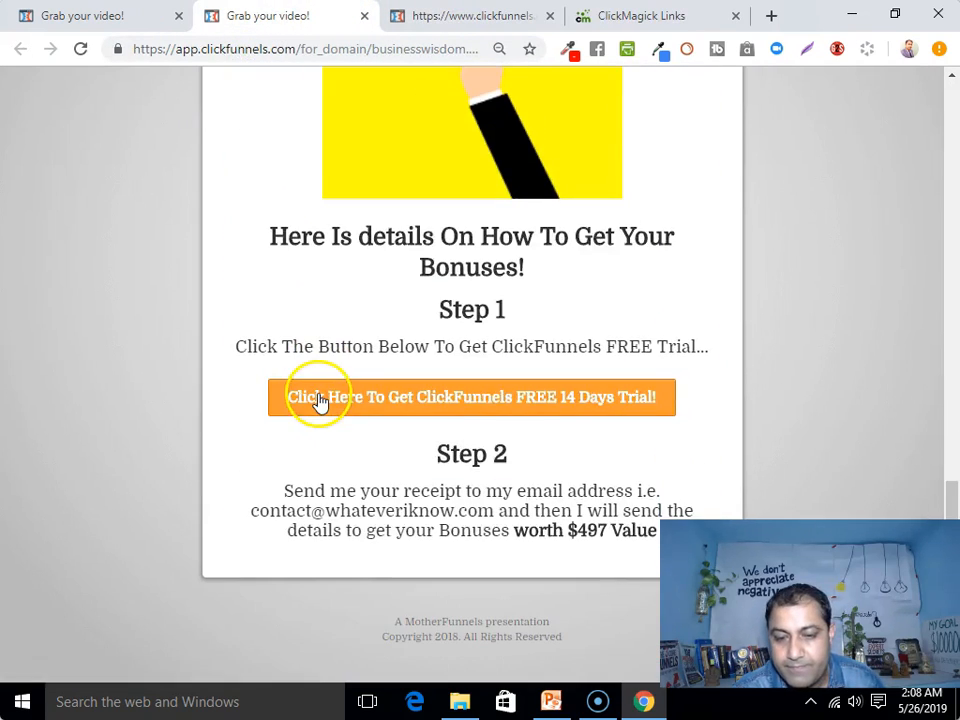
{"action": "left_click", "coordinate": [499, 410]}
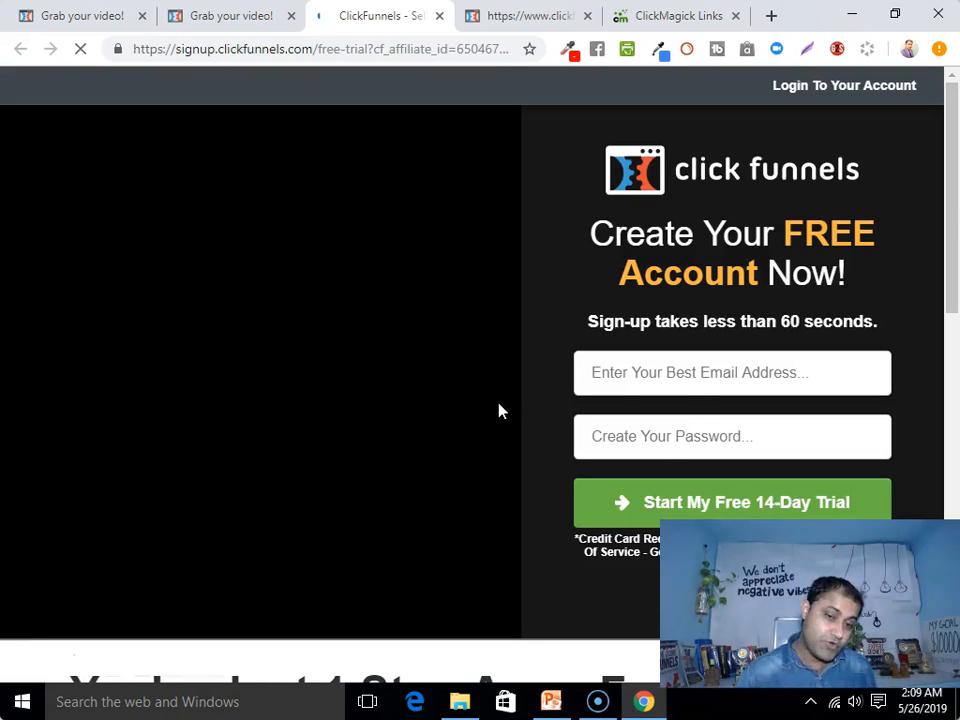
{"action": "left_click", "coordinate": [92, 22]}
{"action": "scroll", "coordinate": [326, 349], "scroll_direction": "up", "scroll_amount": 10}
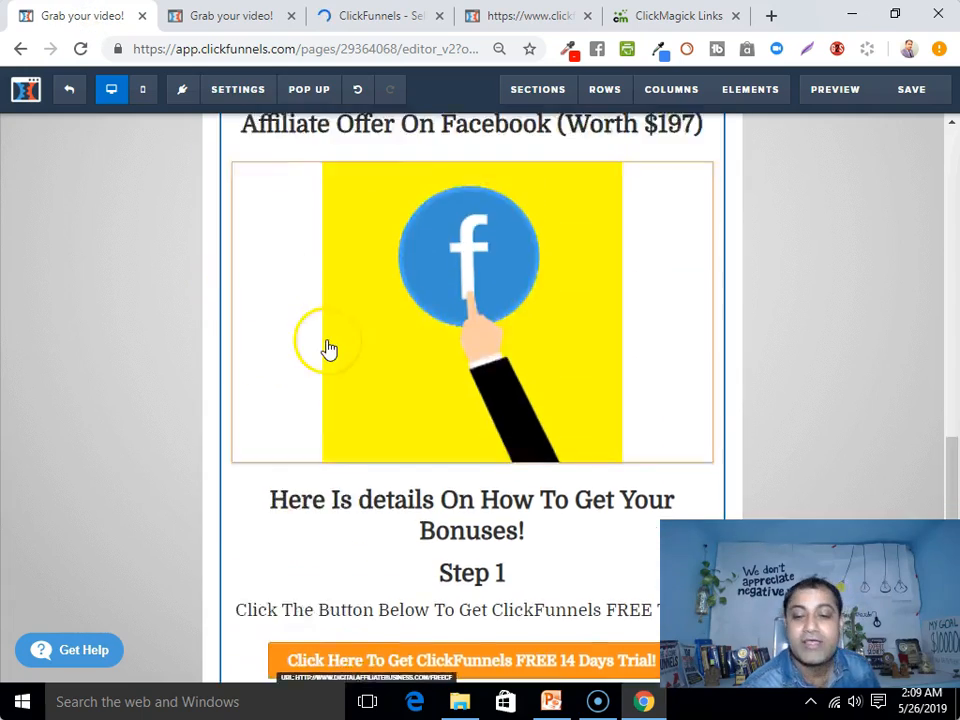
{"action": "scroll", "coordinate": [326, 360], "scroll_direction": "up", "scroll_amount": 3}
{"action": "left_click", "coordinate": [246, 17]}
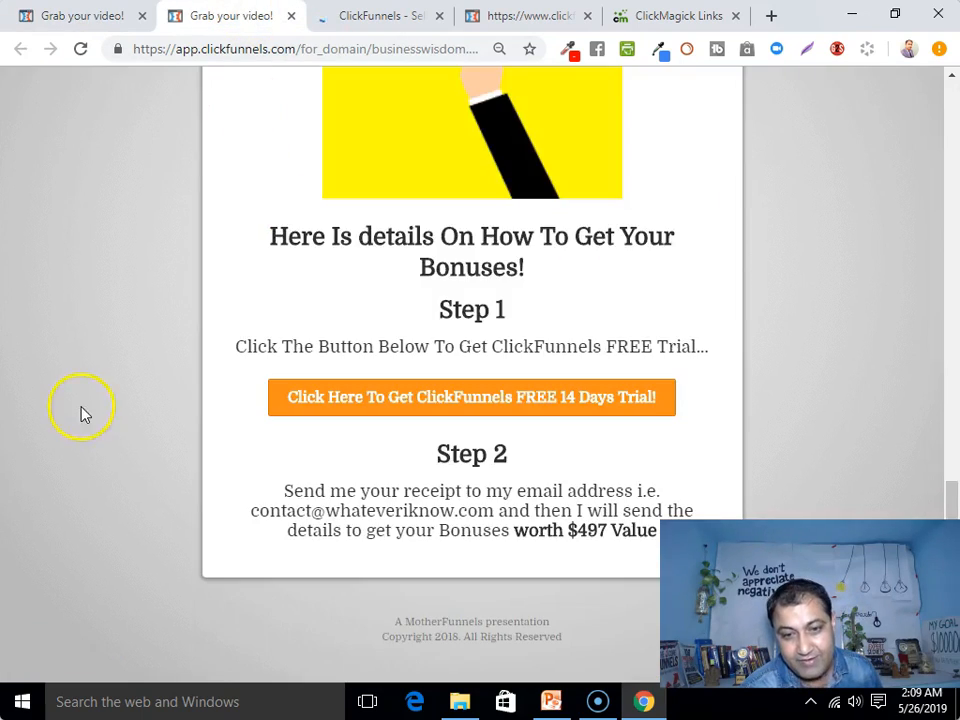
{"action": "scroll", "coordinate": [150, 405], "scroll_direction": "up", "scroll_amount": 5}
{"action": "scroll", "coordinate": [225, 400], "scroll_direction": "up", "scroll_amount": 8}
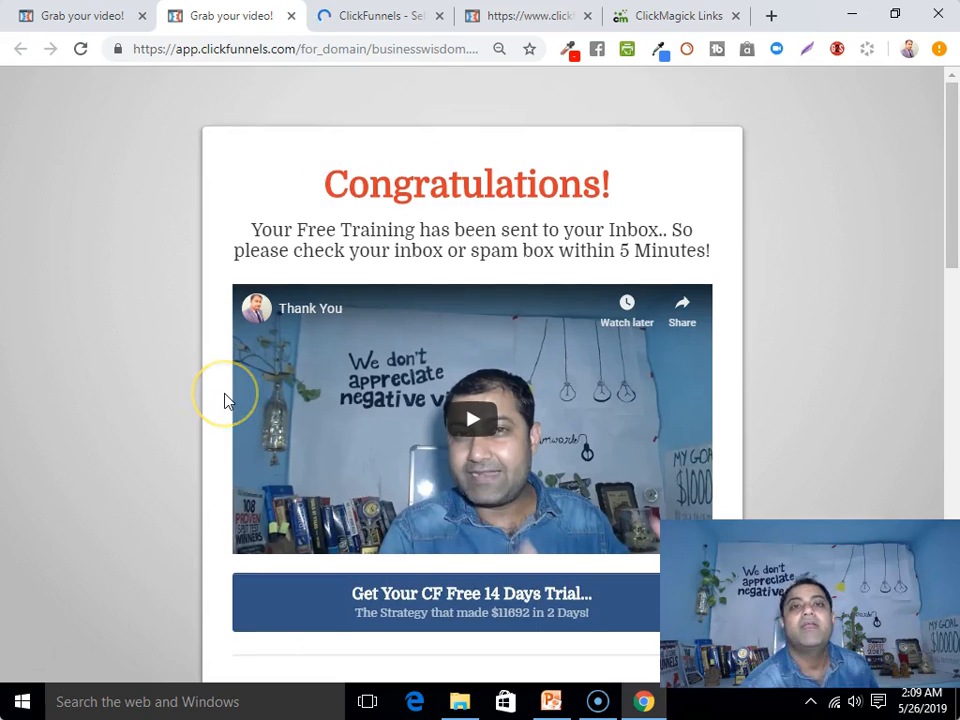